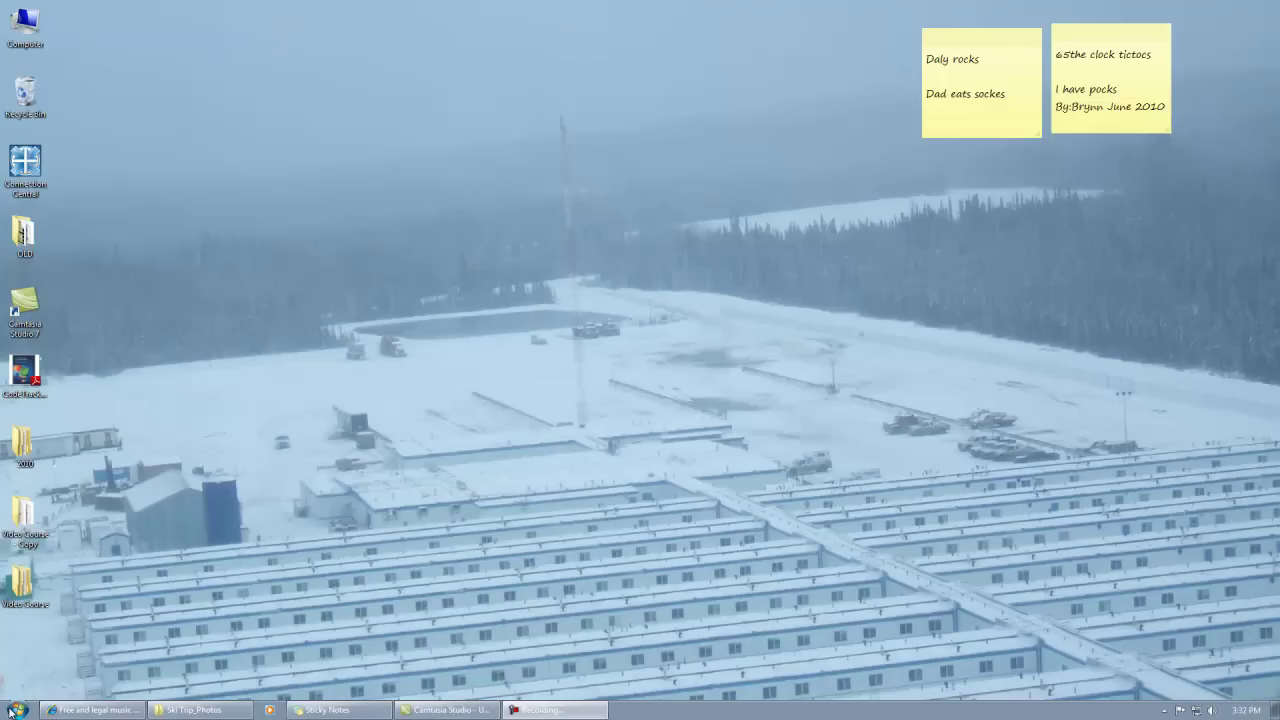
Launch Internet Explorer from the Start menu and go to download.live.com
left_click(16, 710)
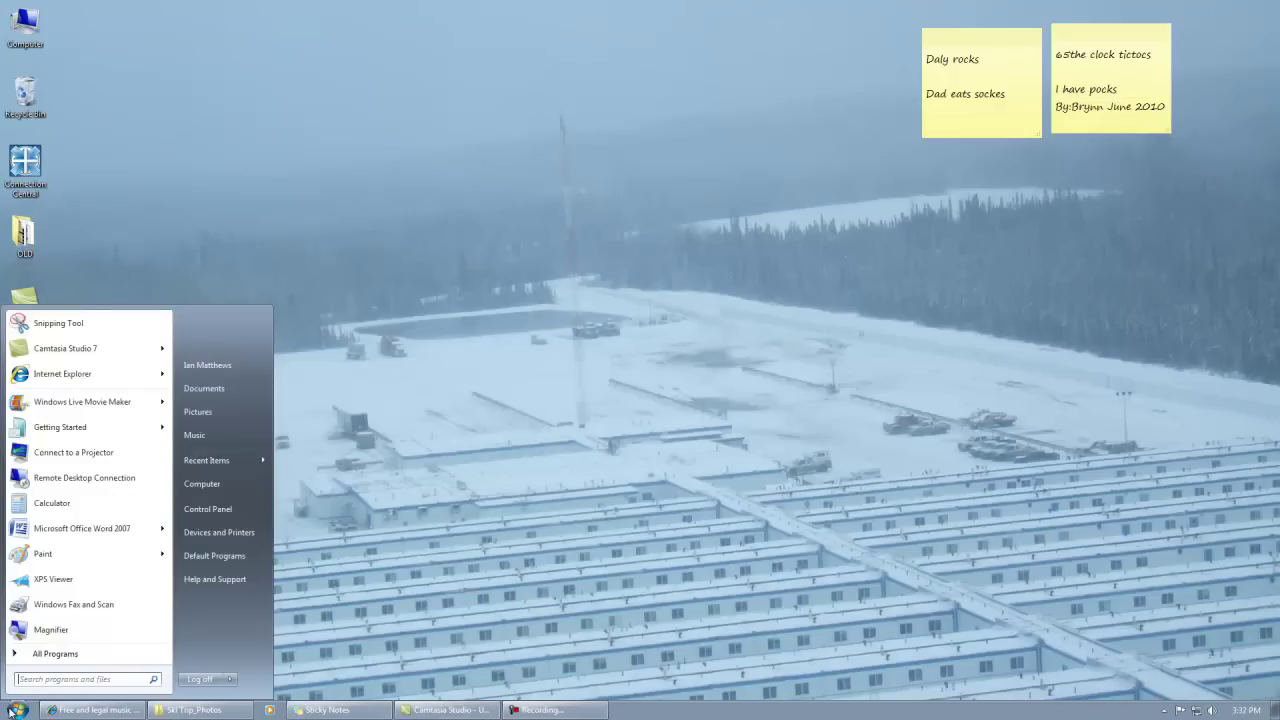
left_click(62, 375)
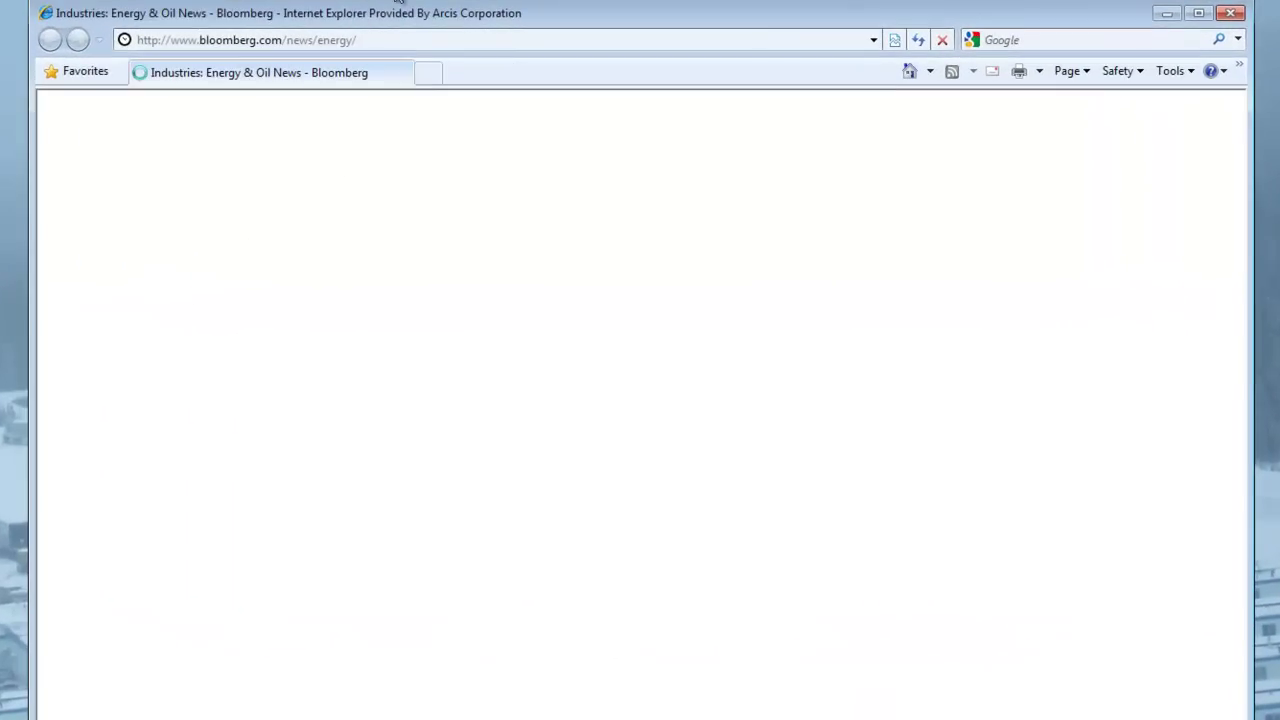
left_click(390, 40)
type("d")
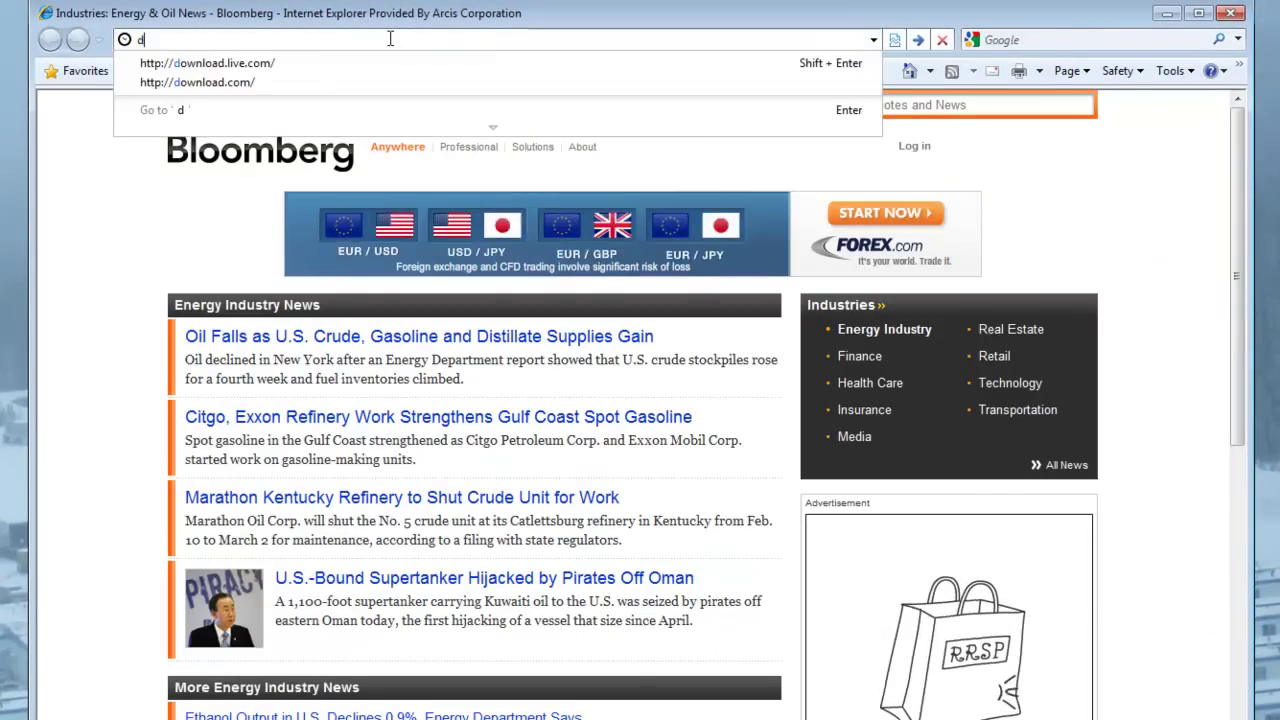
type("ownload.liv")
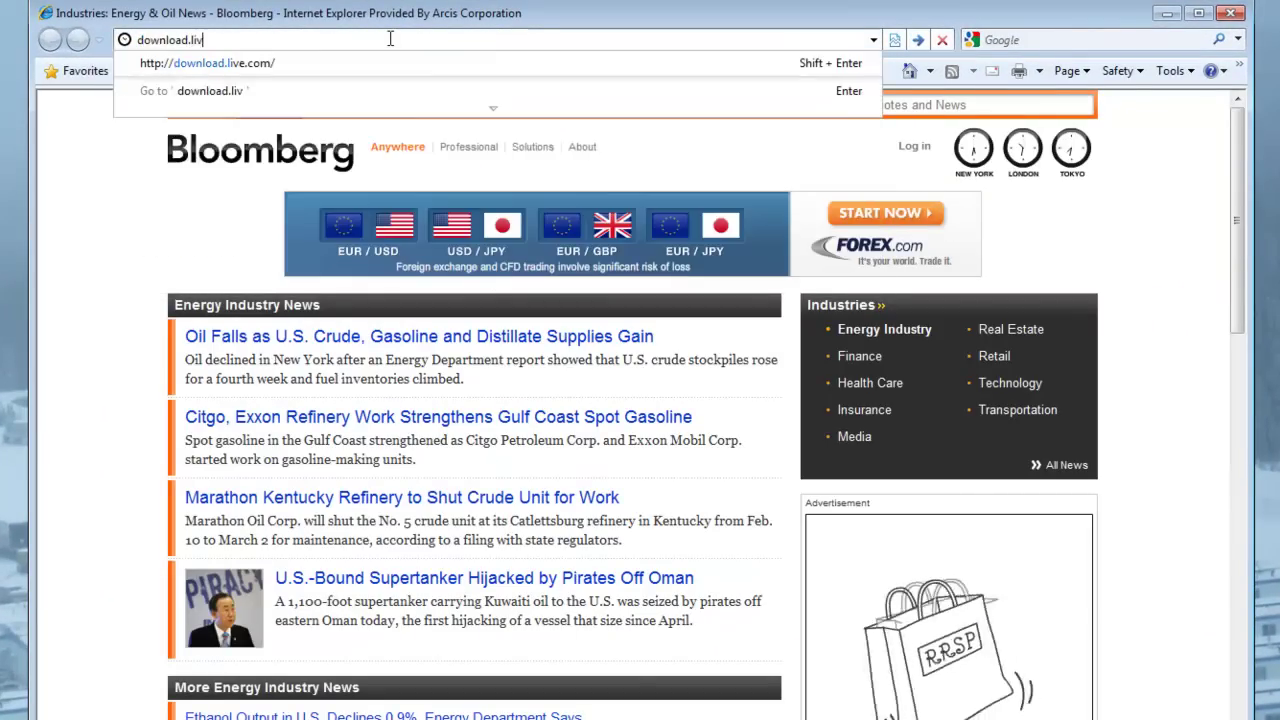
type("e.com")
key("Return")
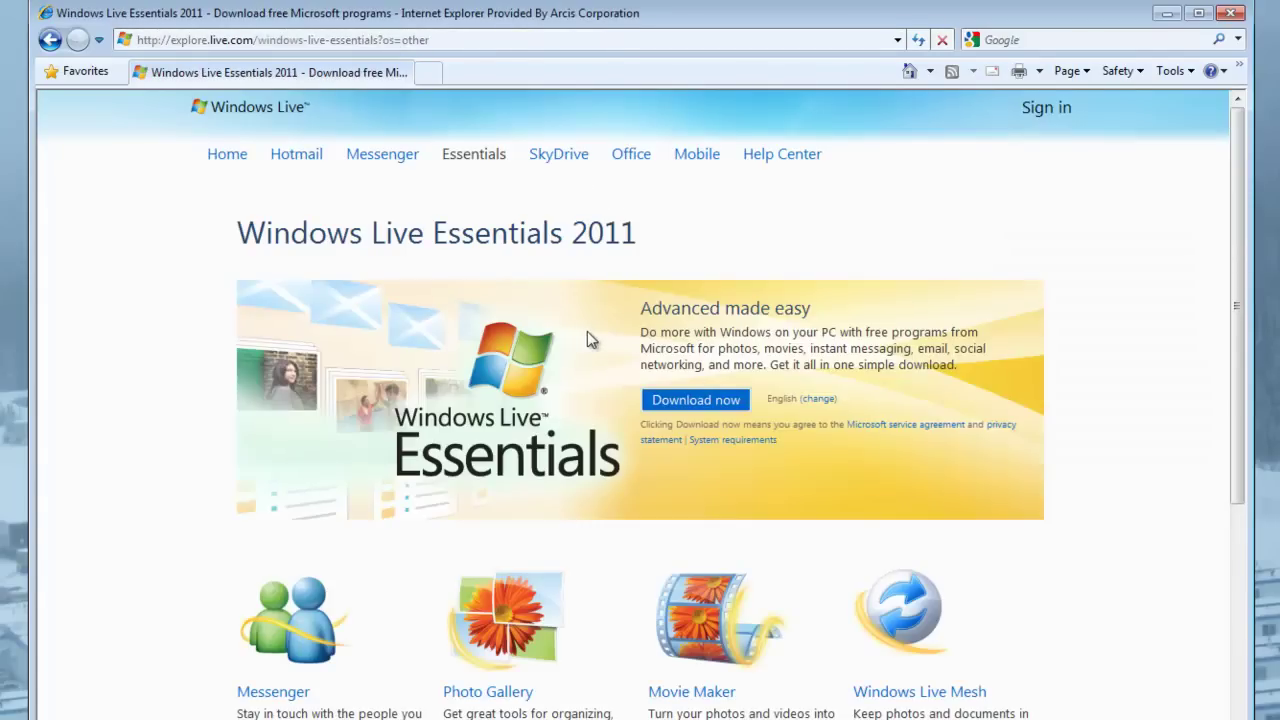
Start the Windows Live Essentials installer download, cancel it, and select the address bar
left_click(698, 400)
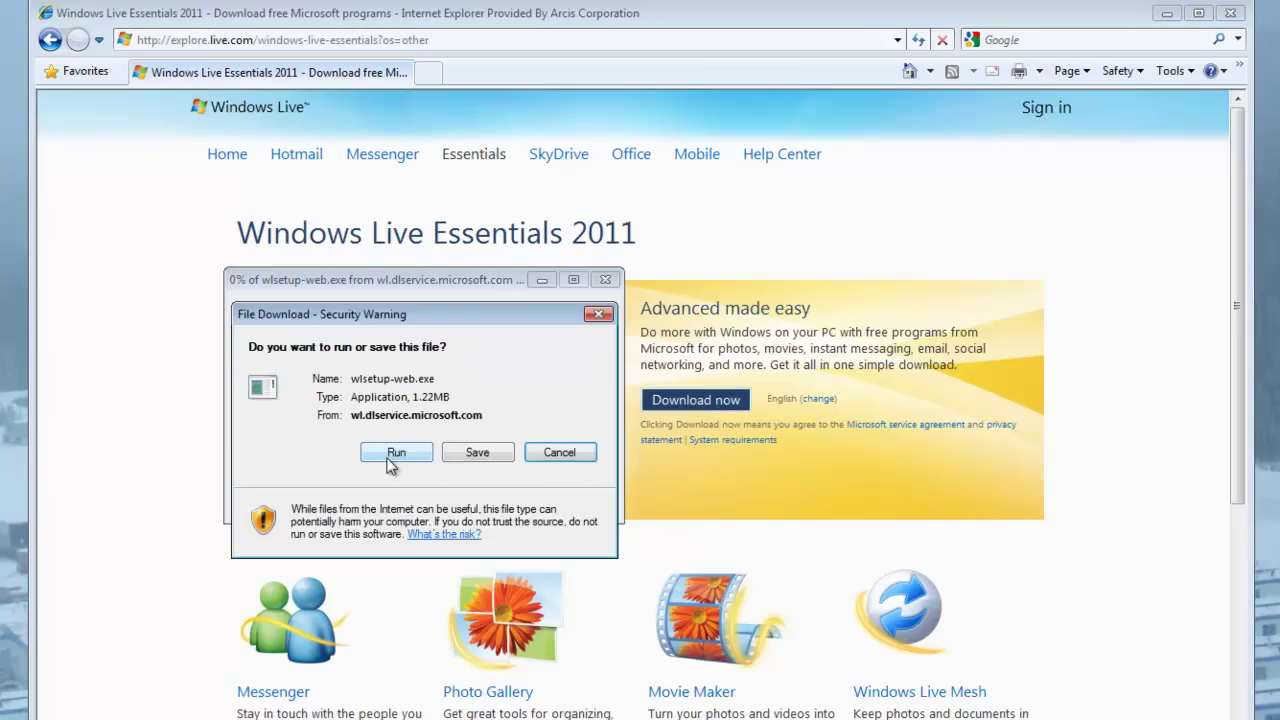
left_click(560, 453)
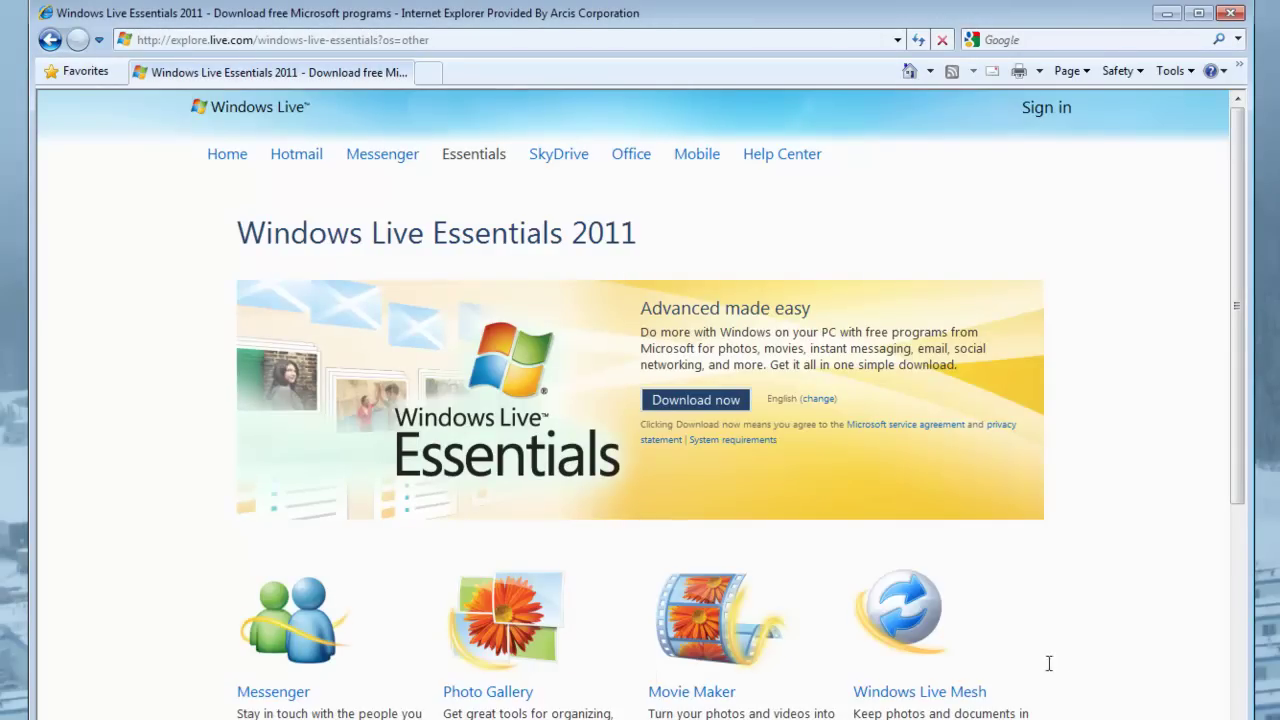
scroll(1136, 636, "down", 5)
scroll(1130, 628, "up", 5)
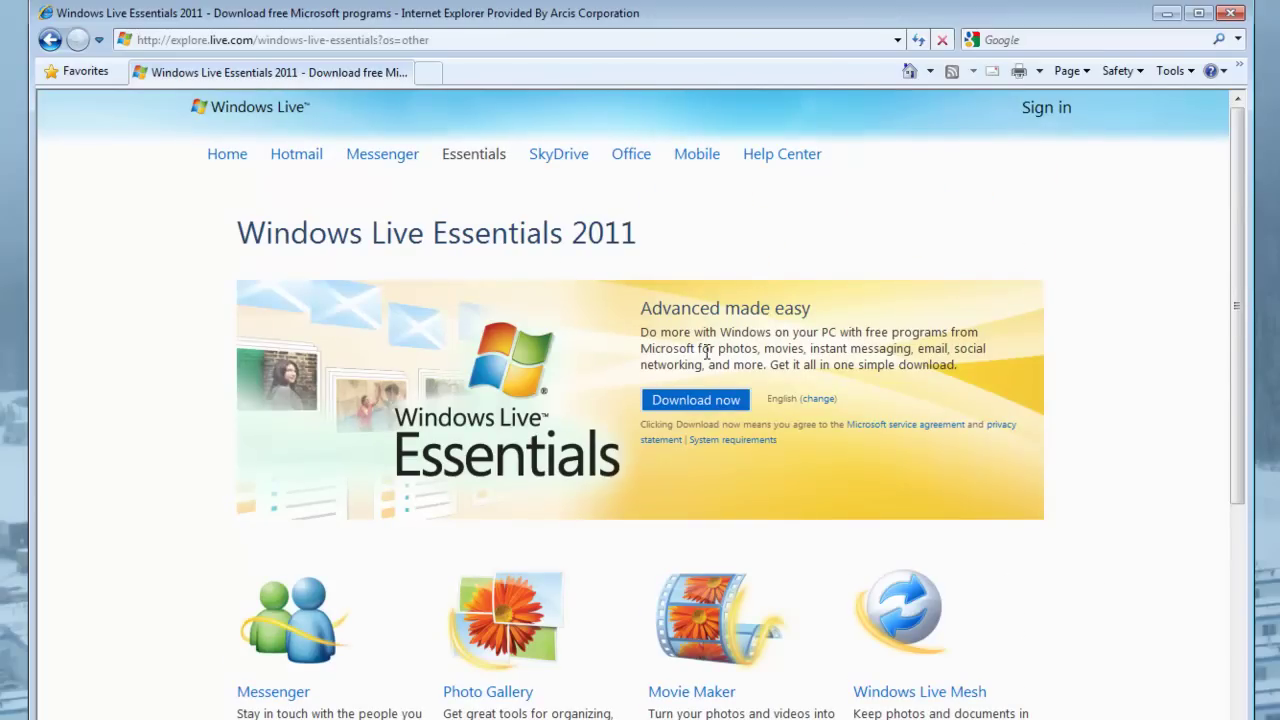
left_click(444, 38)
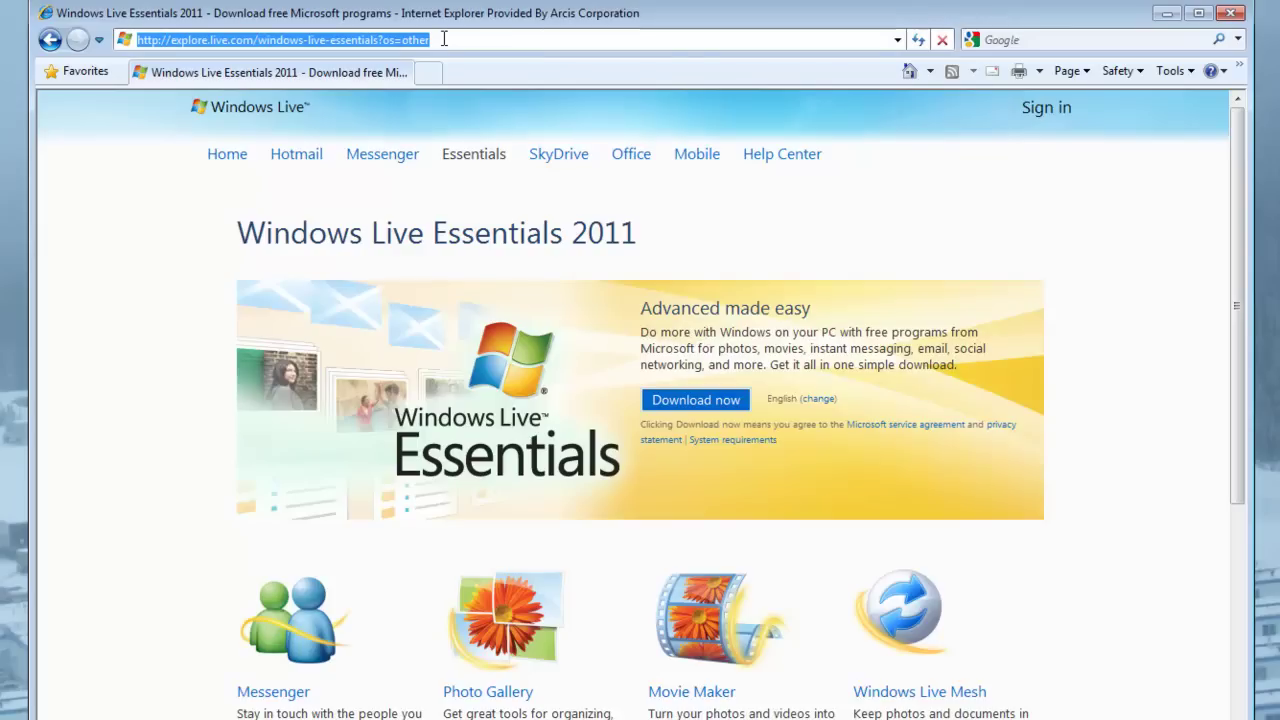
Go to download.com in the browser
type("dowl")
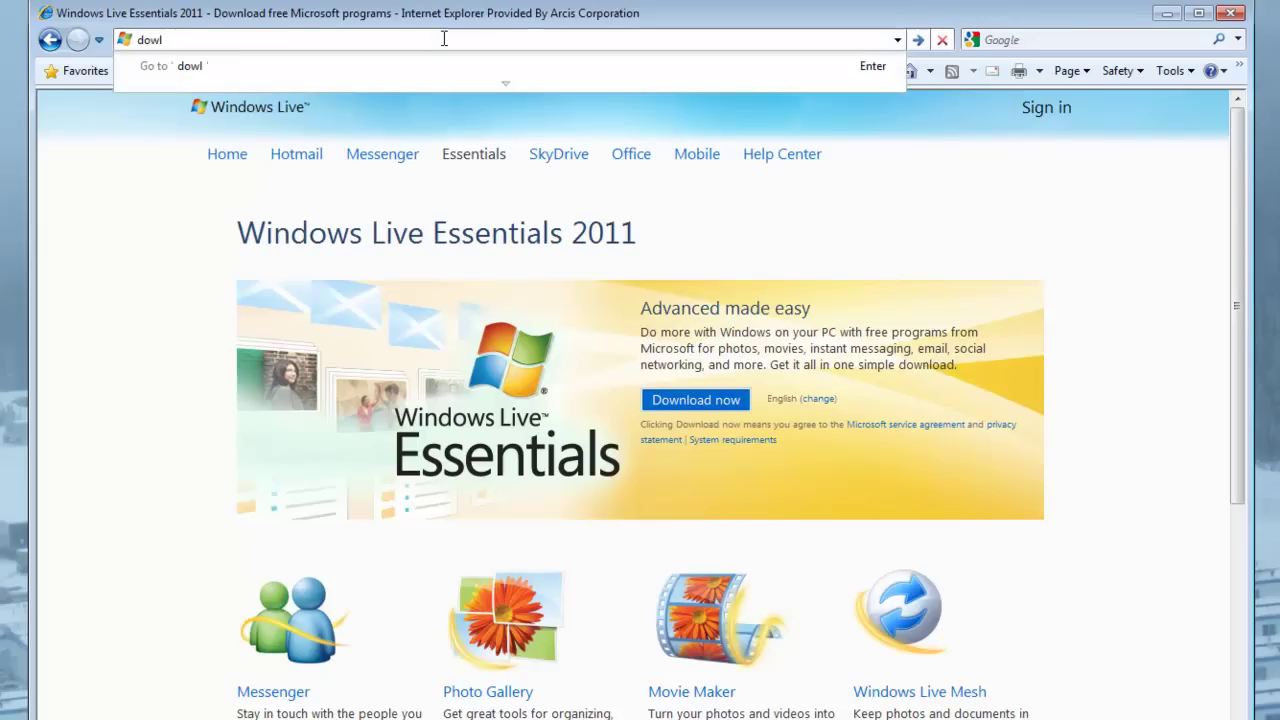
key("BackSpace")
type("nloa")
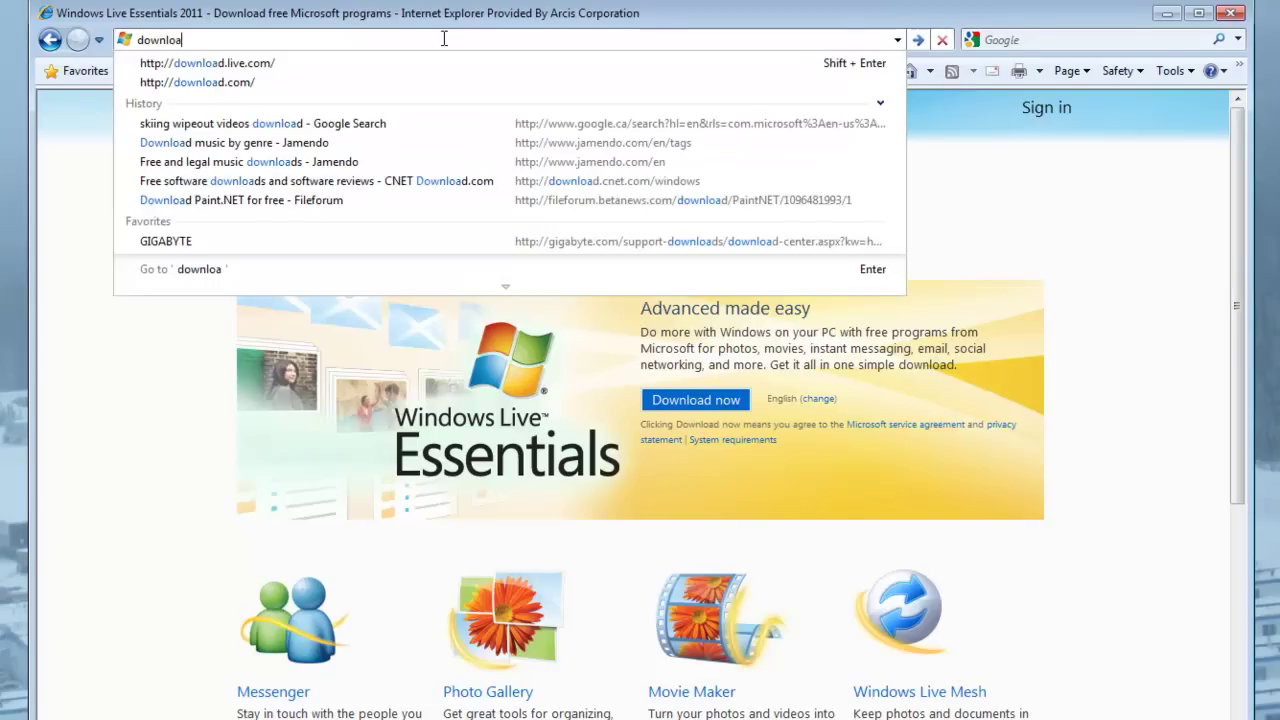
type("d.com")
key("Return")
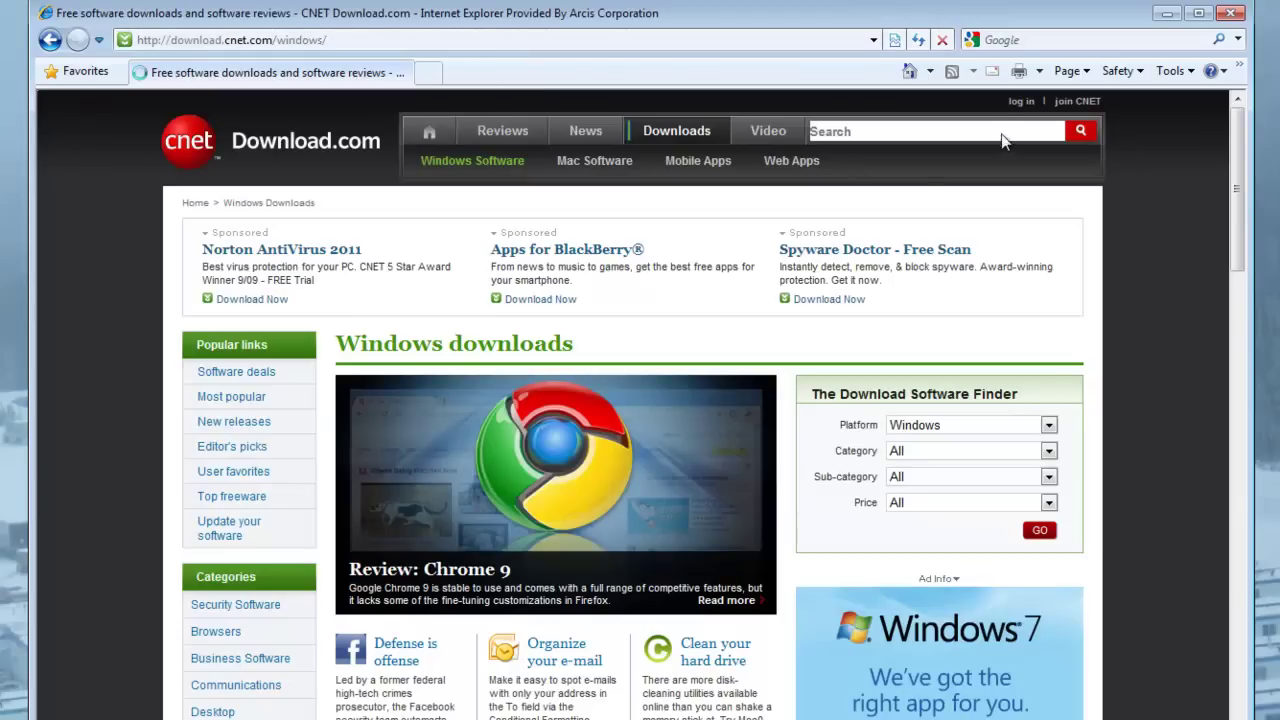
Search the site for paint.net, start Paint.NET's download, and return to the results
left_click(984, 130)
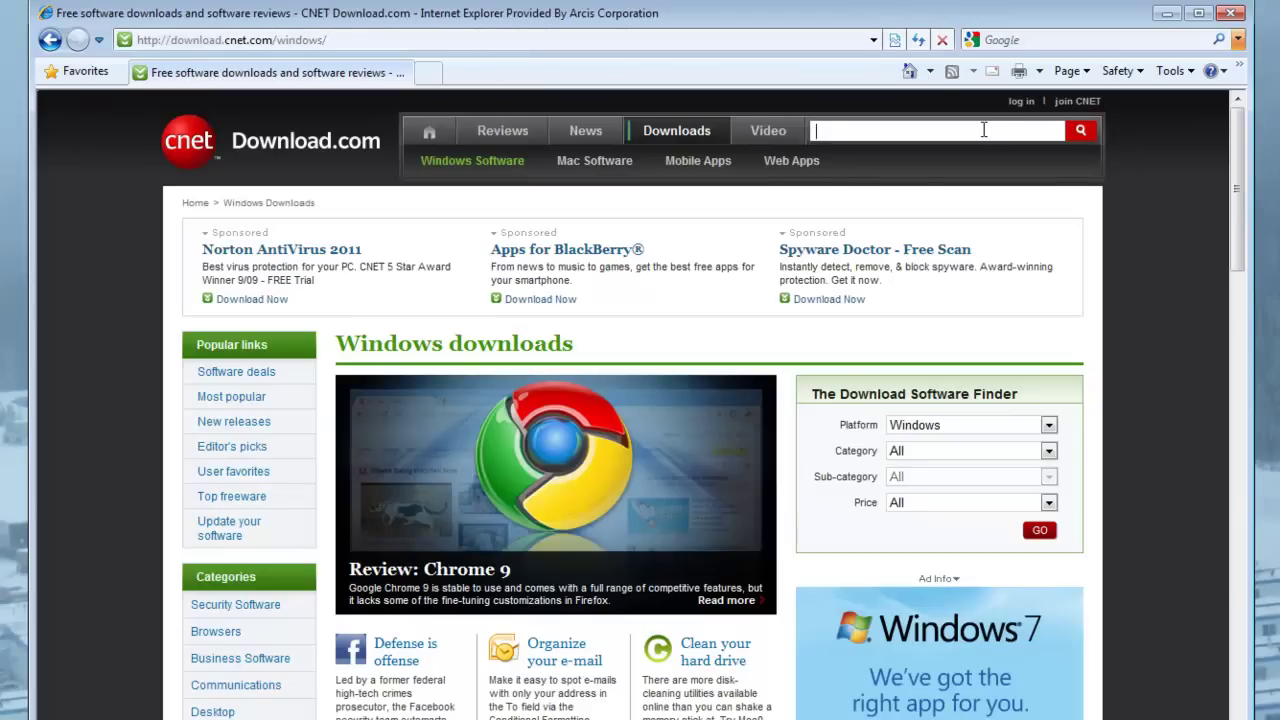
type("paint.")
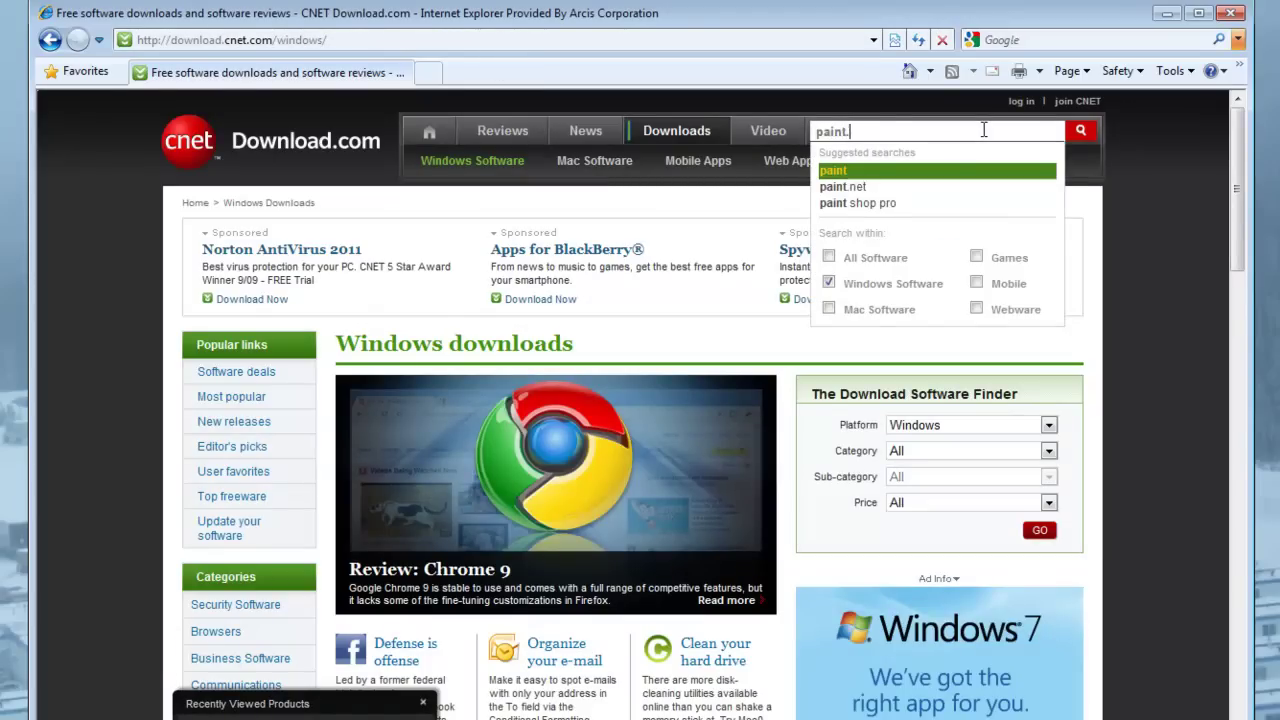
type("net")
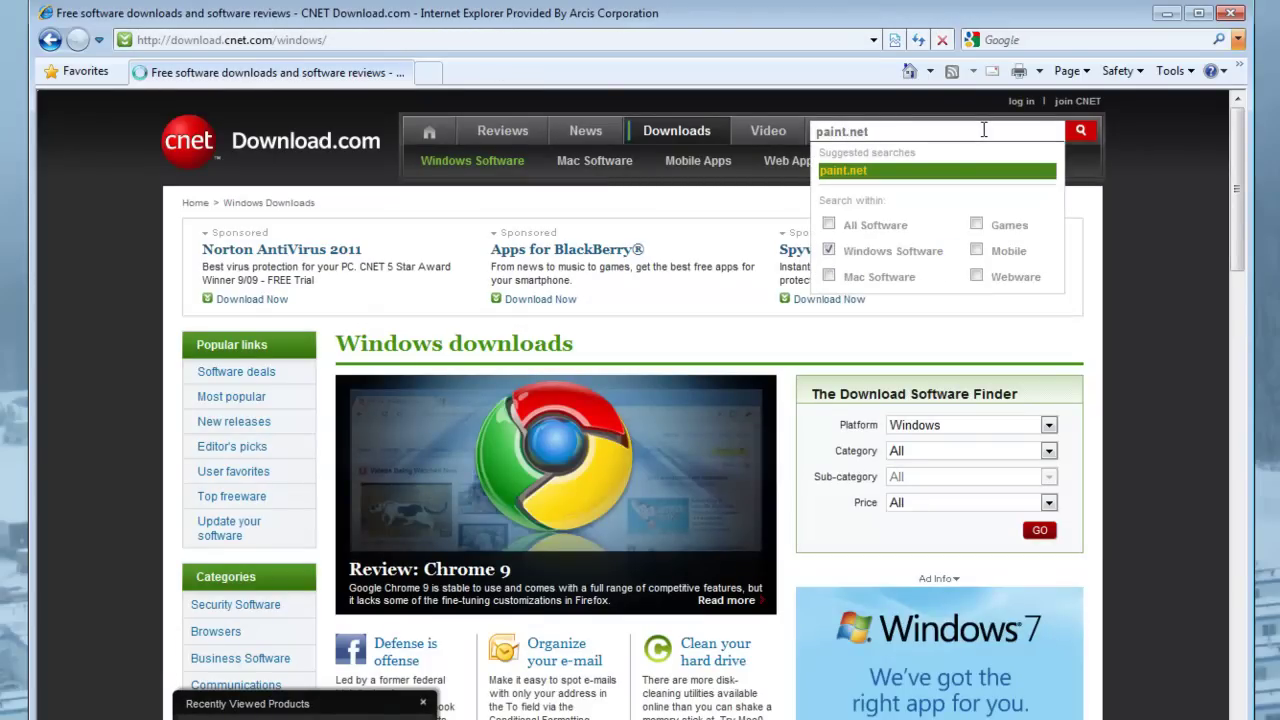
key("Return")
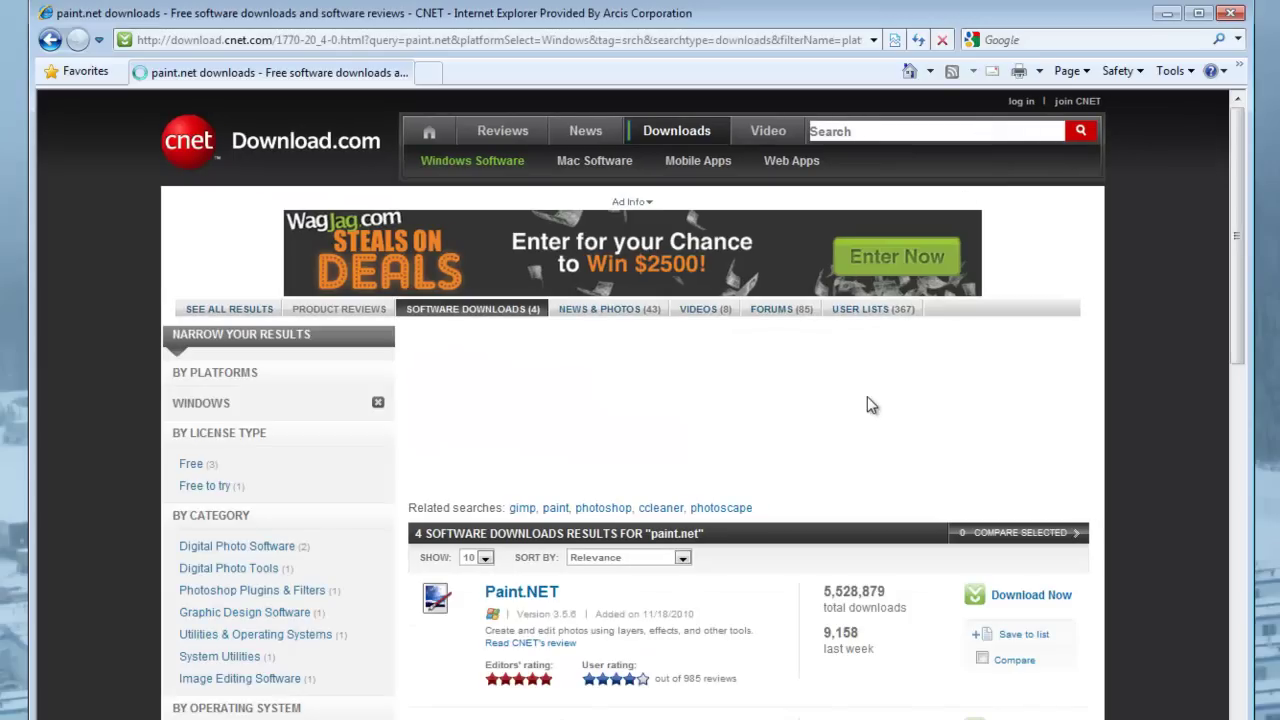
left_click(1045, 596)
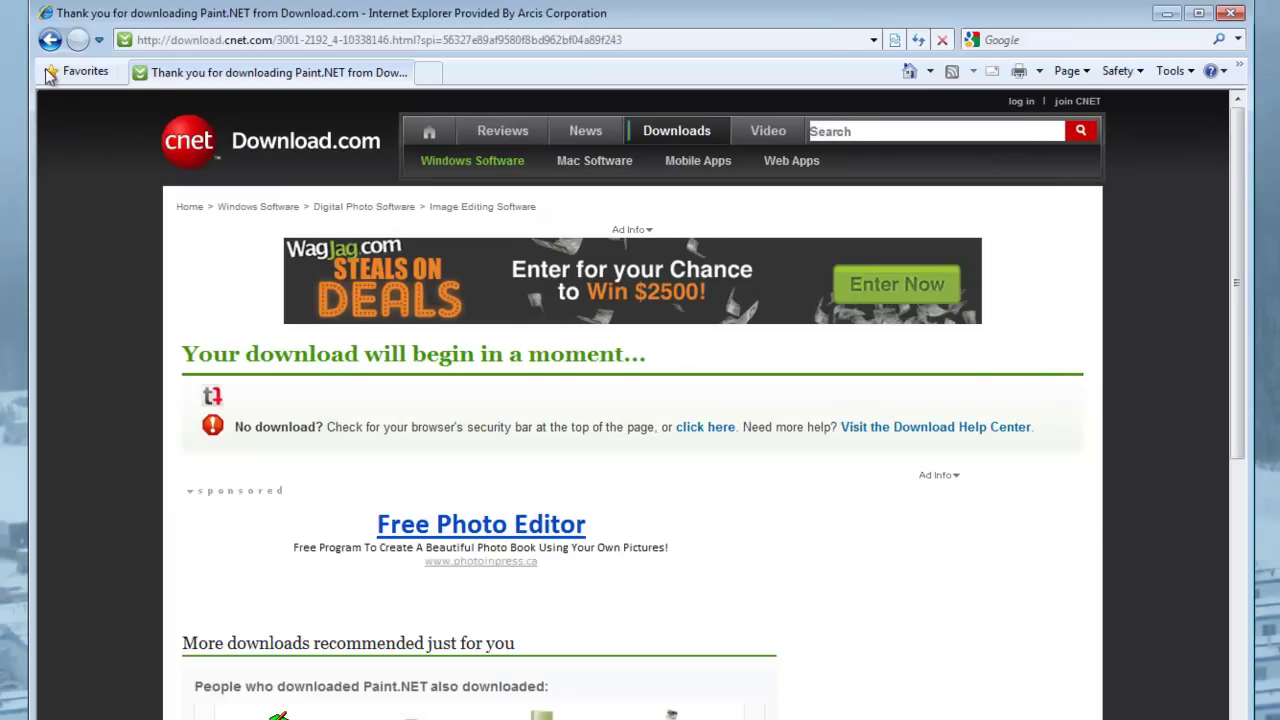
left_click(49, 41)
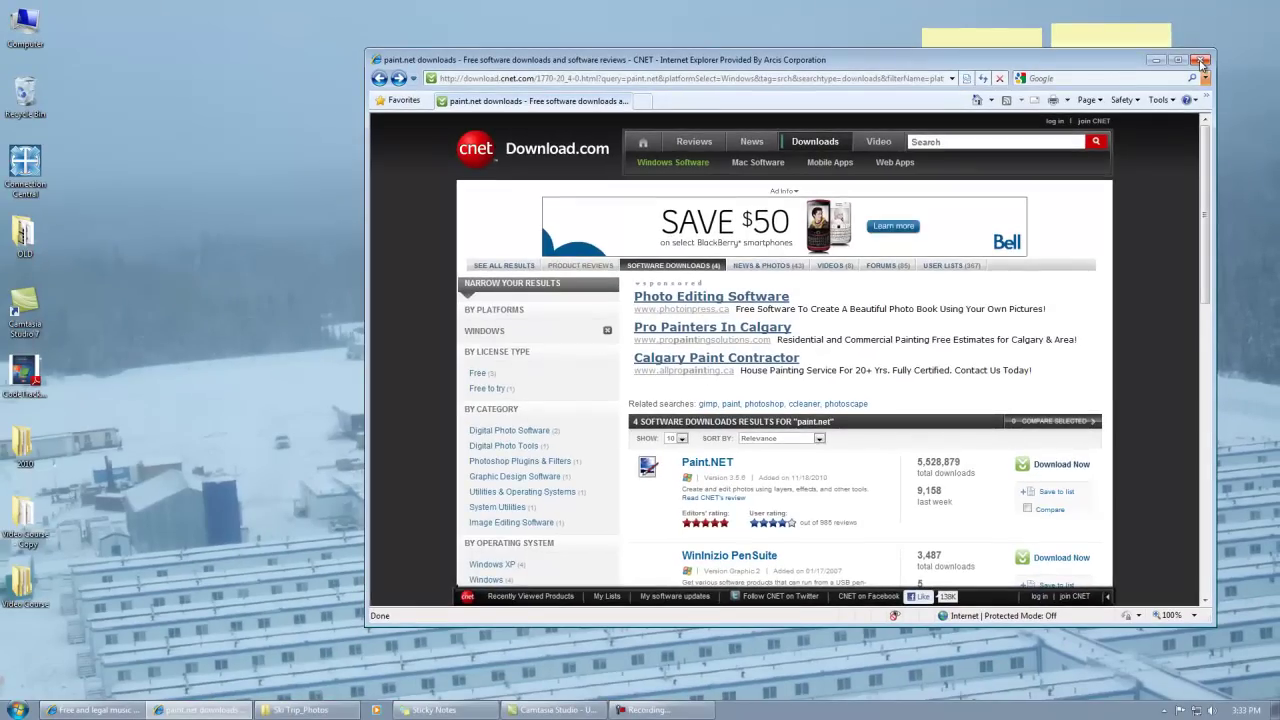
Close the browser, open Video Course > Ski Trip_Photos, and switch to Details view
left_click(1201, 61)
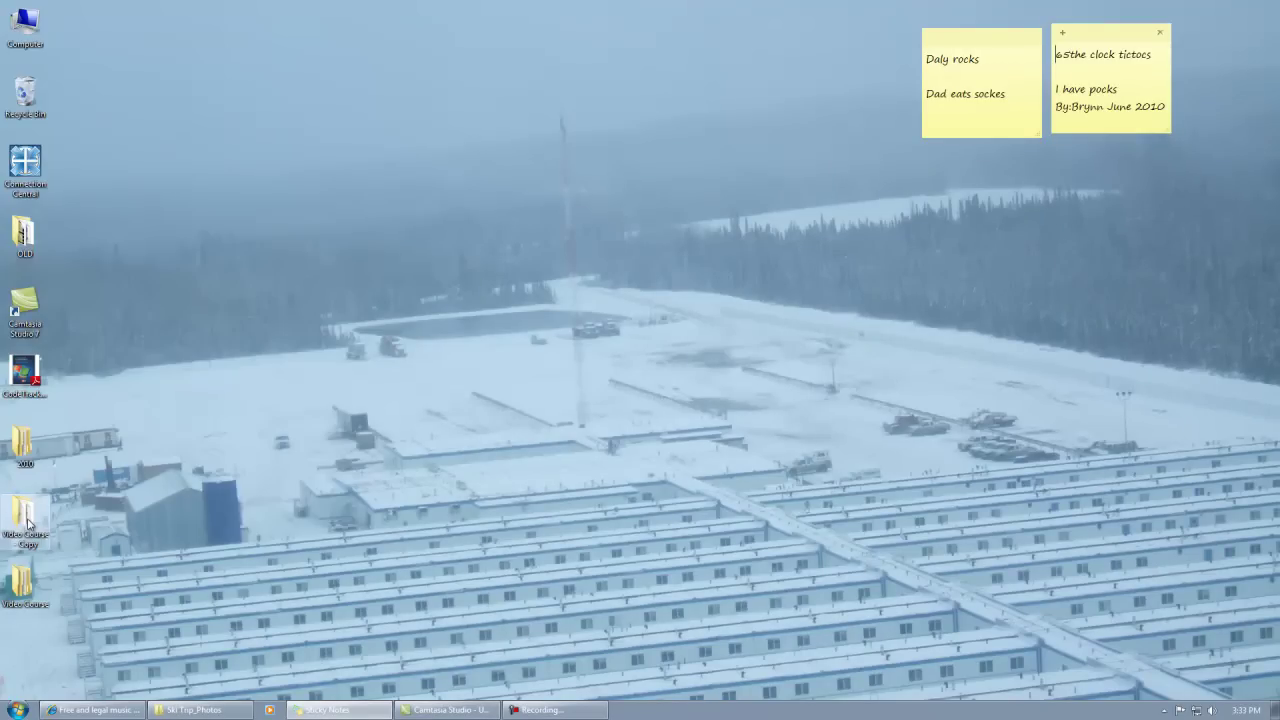
double_click(22, 583)
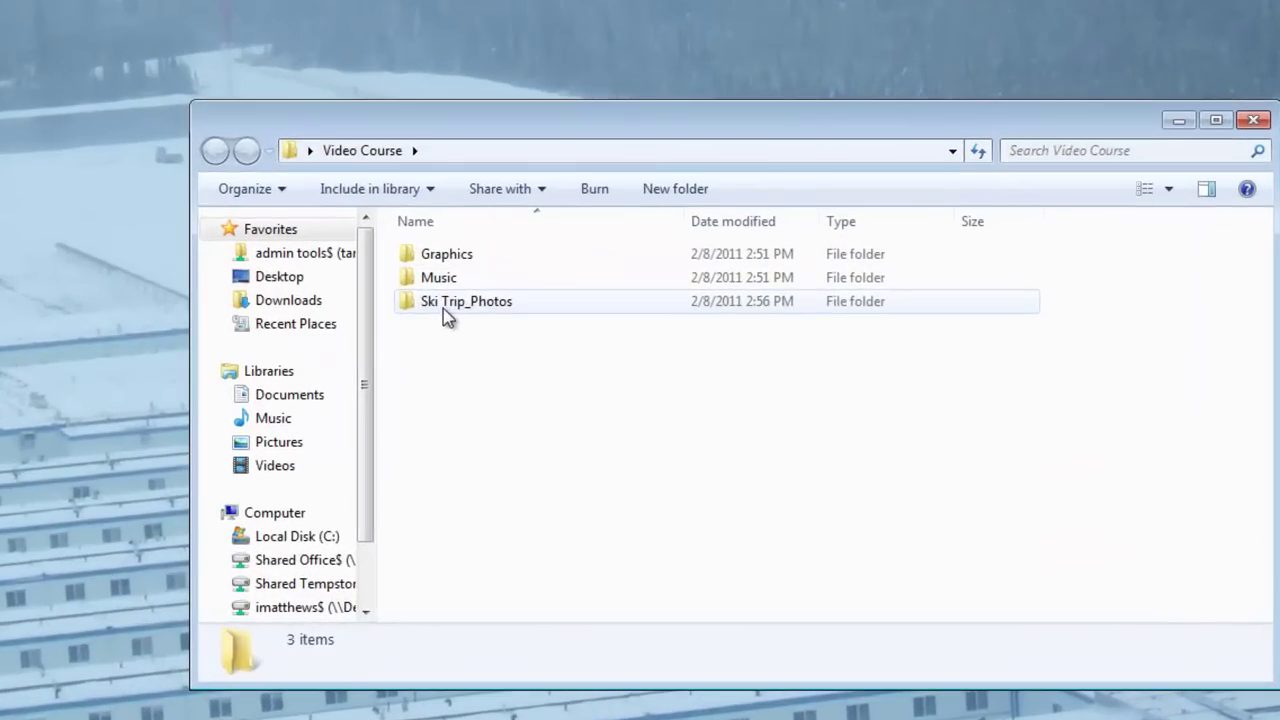
double_click(480, 322)
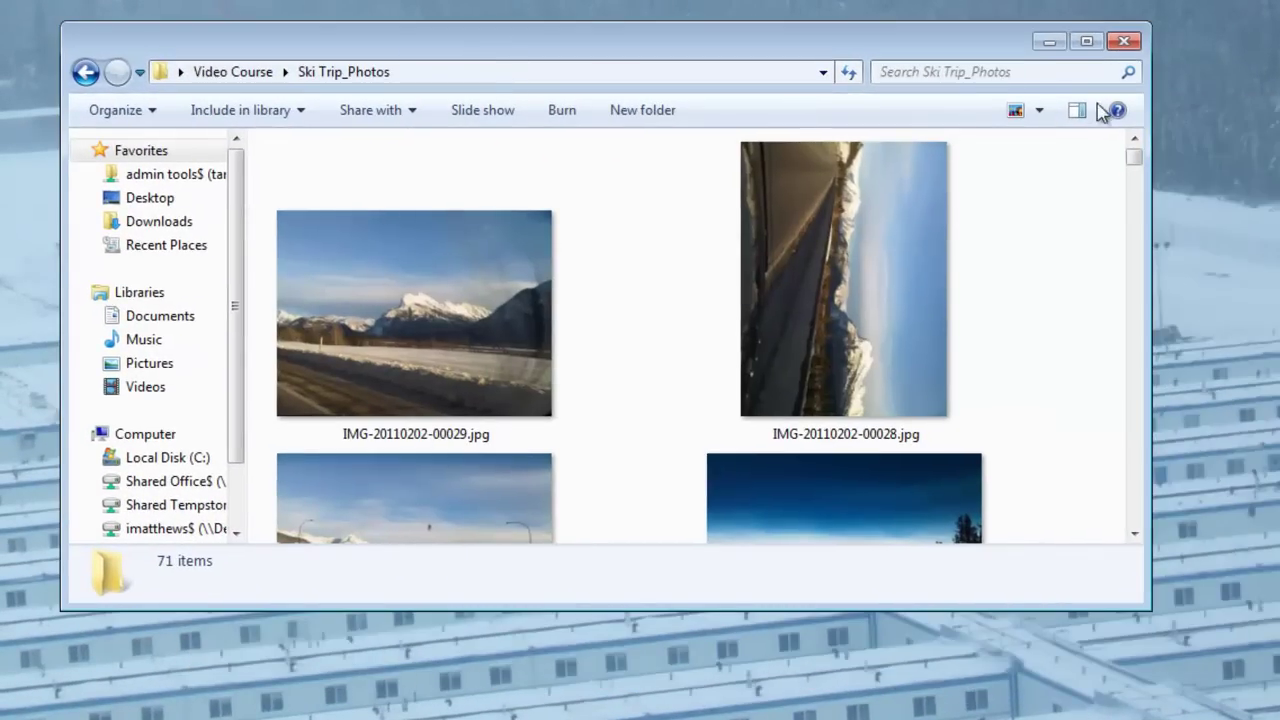
left_click(1168, 189)
left_click(1102, 304)
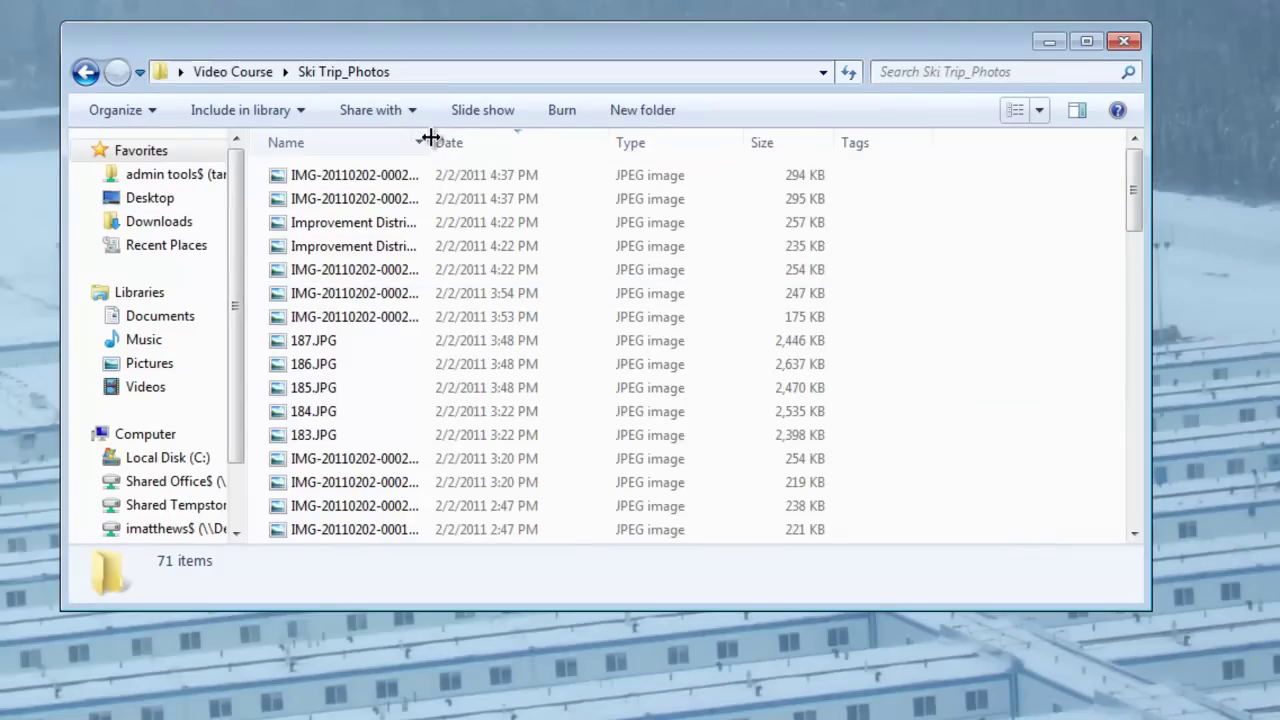
Widen the Name column and check details of P1010342.MOV and the two 3GP videos
left_click_drag(431, 131, 547, 116)
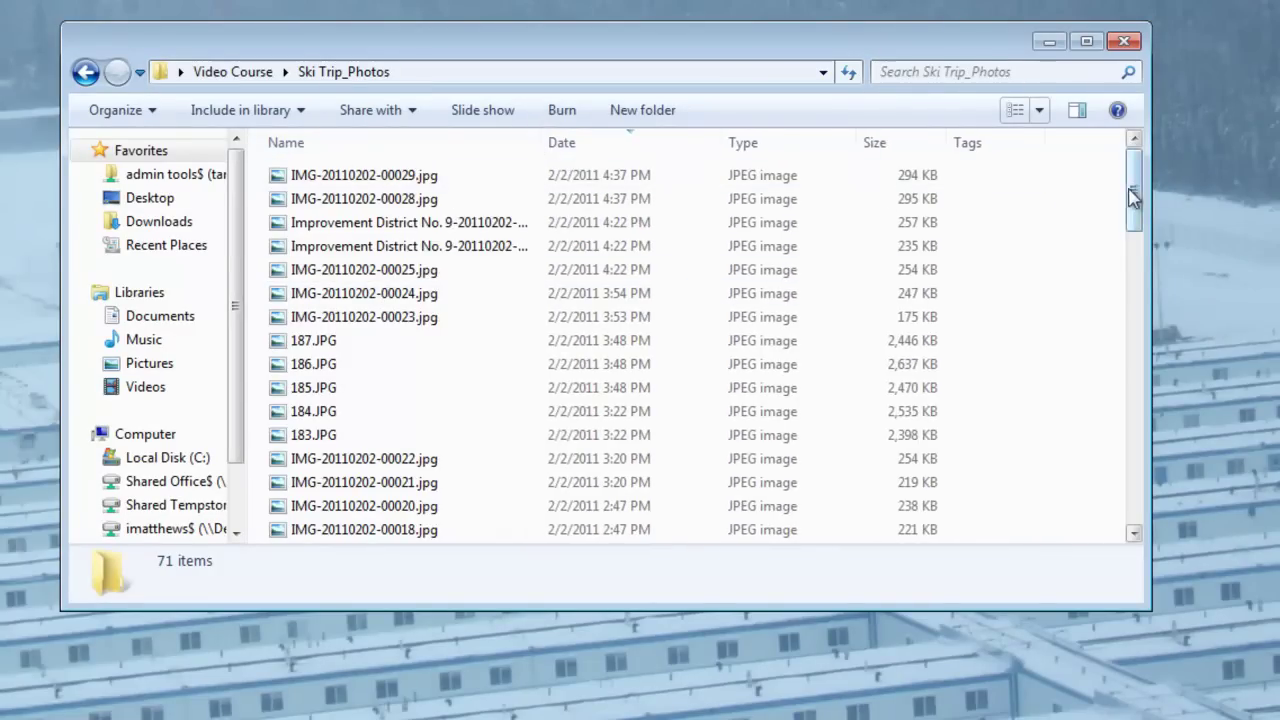
left_click_drag(1134, 200, 1140, 512)
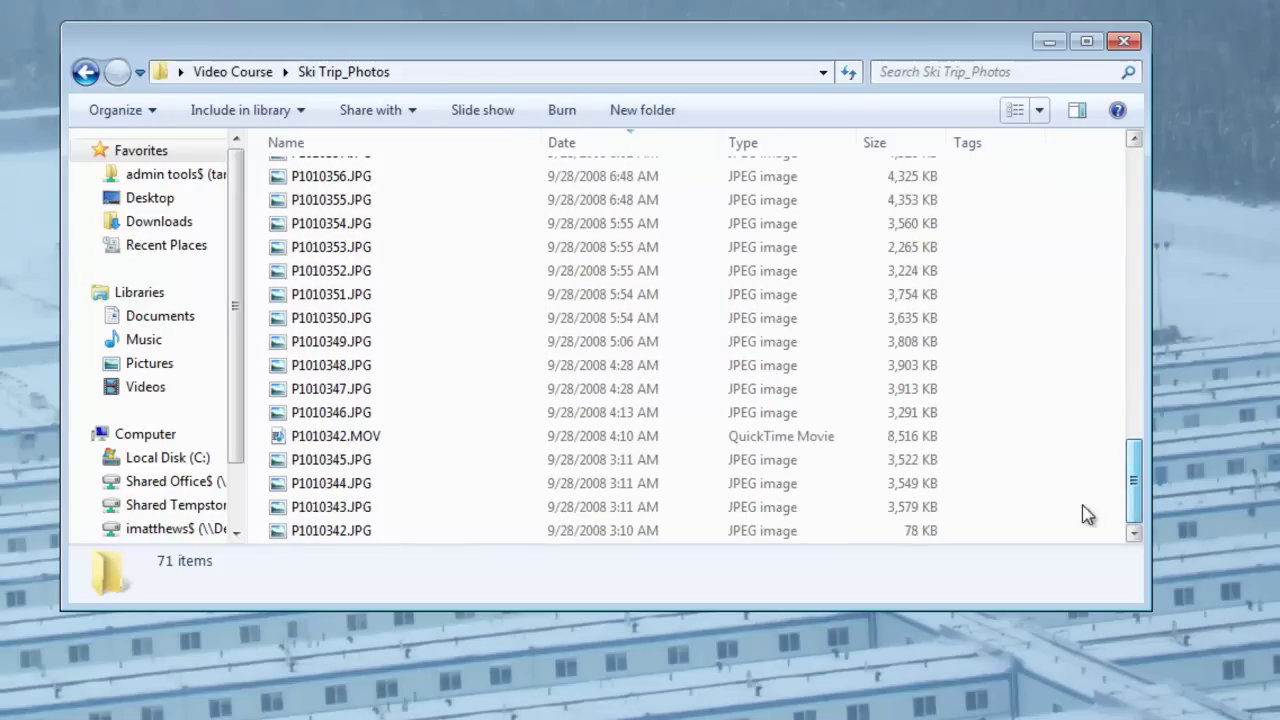
left_click(365, 440)
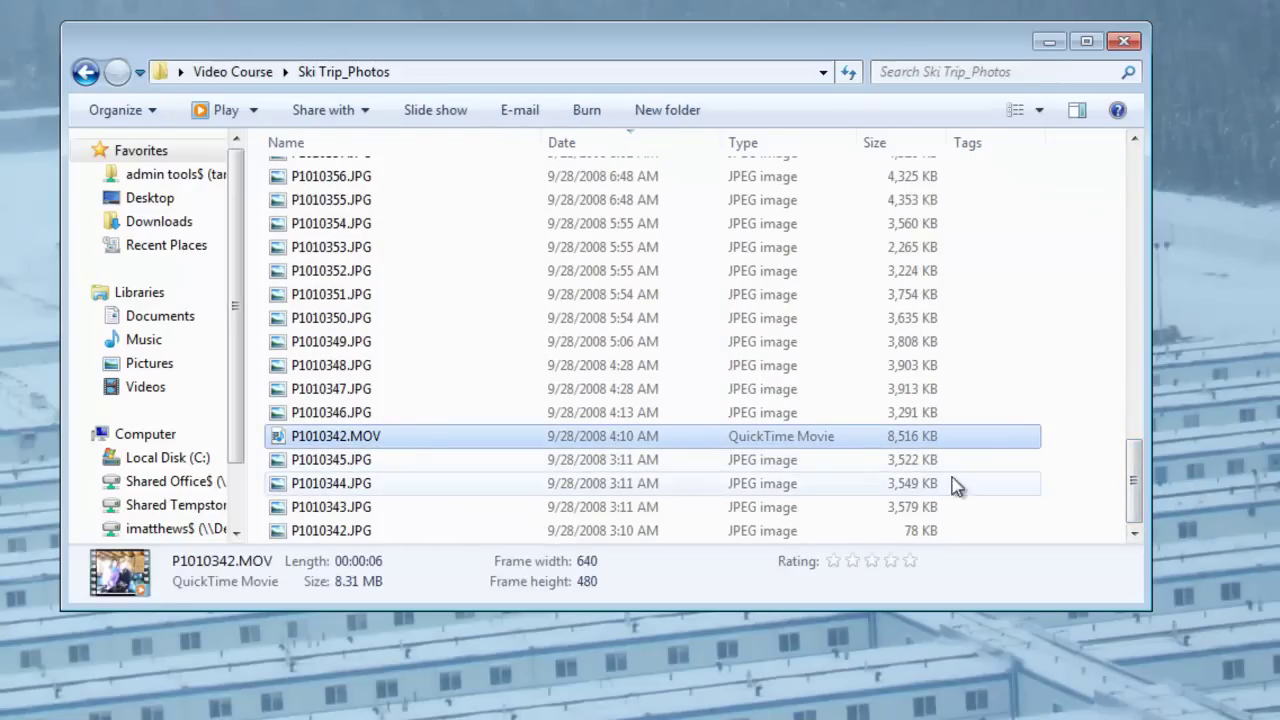
left_click_drag(1143, 500, 1115, 182)
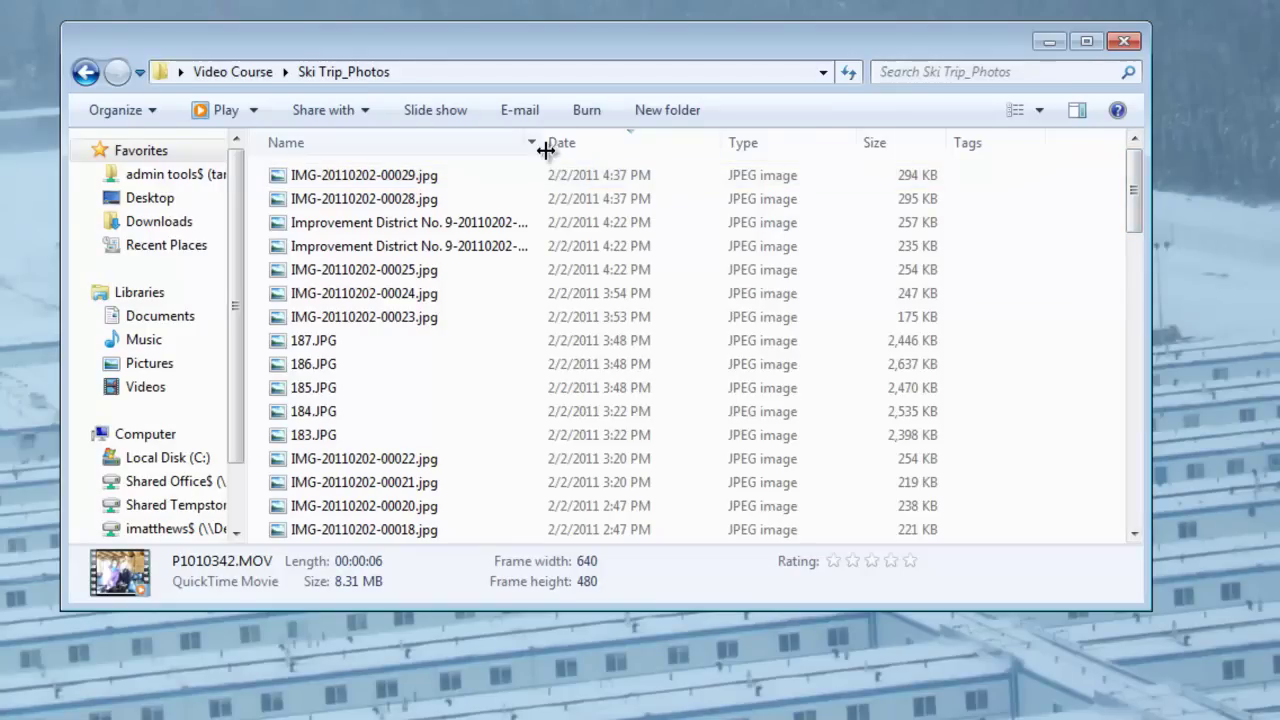
left_click_drag(542, 148, 673, 148)
left_click_drag(1133, 195, 1136, 284)
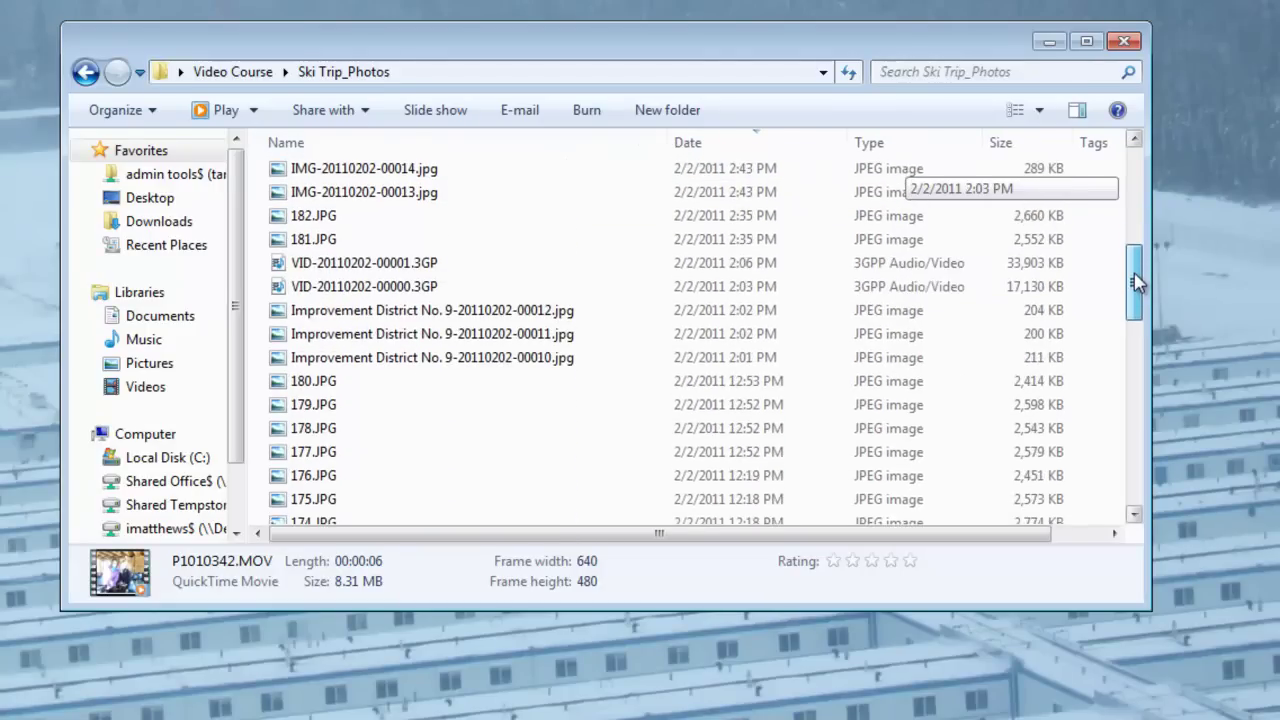
left_click(378, 290)
left_click(379, 266)
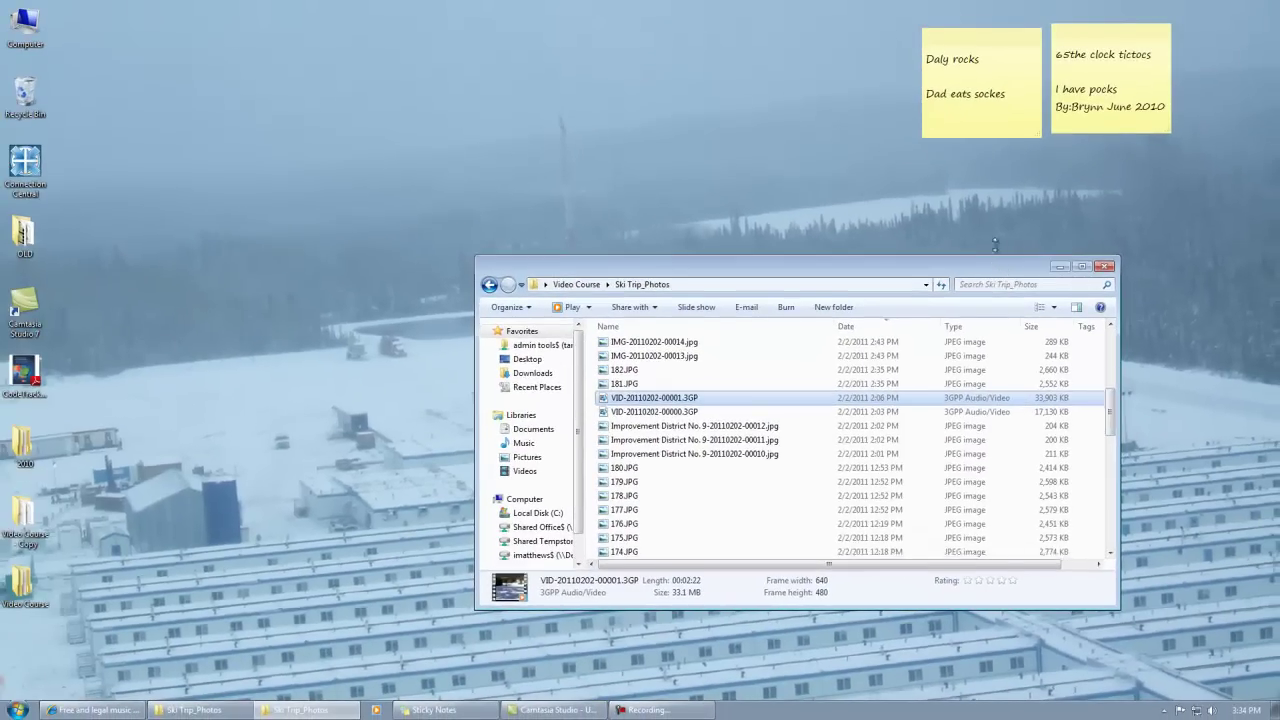
Make the Ski Trip_Photos window taller, then close it
left_click_drag(995, 243, 992, 30)
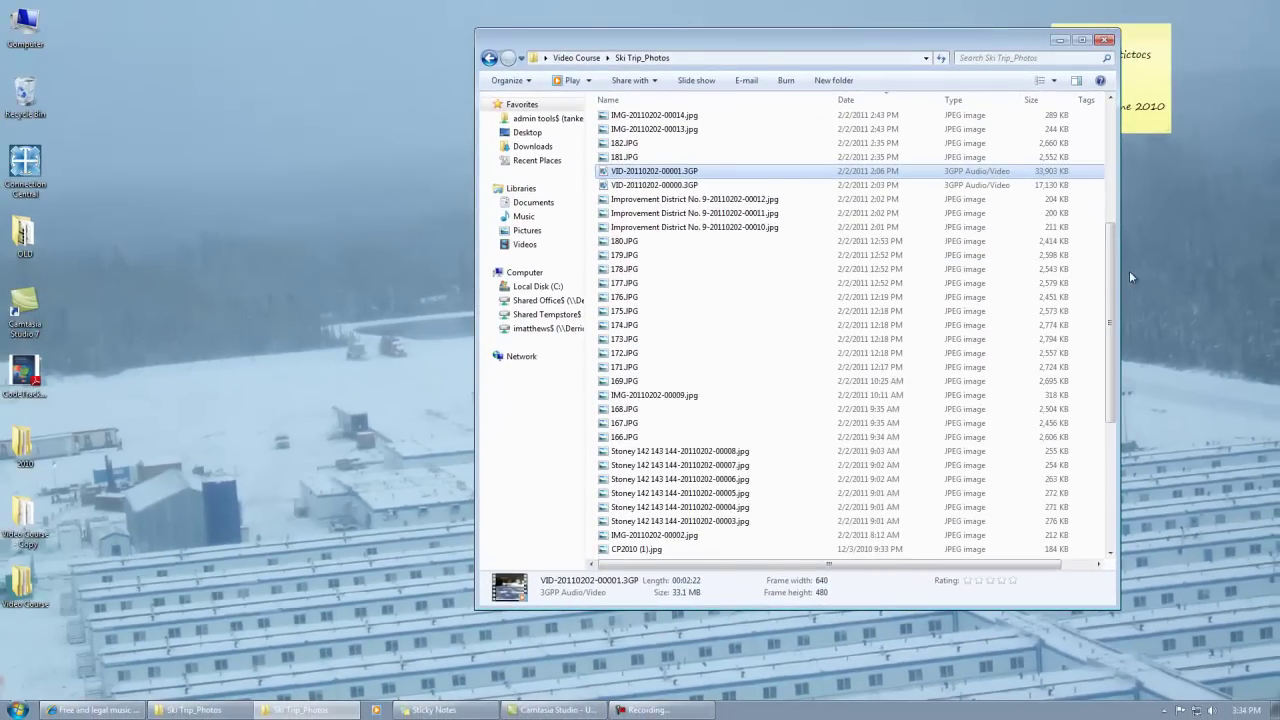
left_click_drag(1110, 262, 1116, 118)
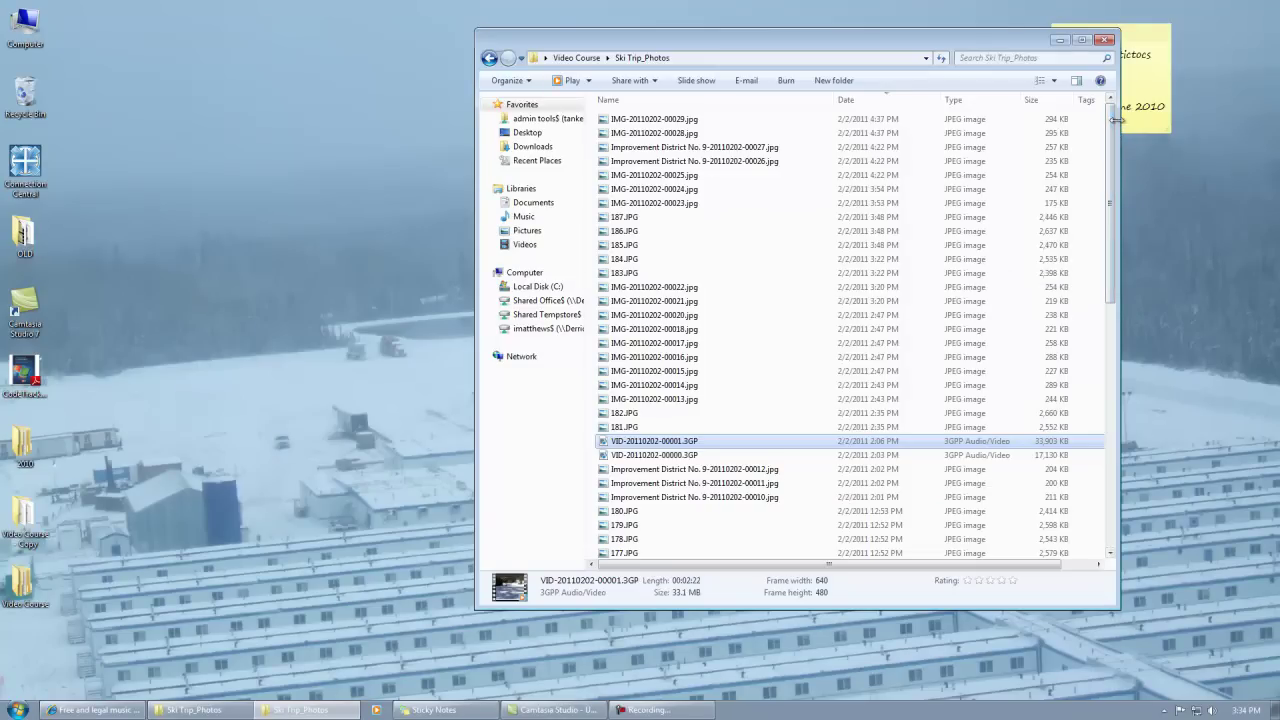
left_click(1105, 42)
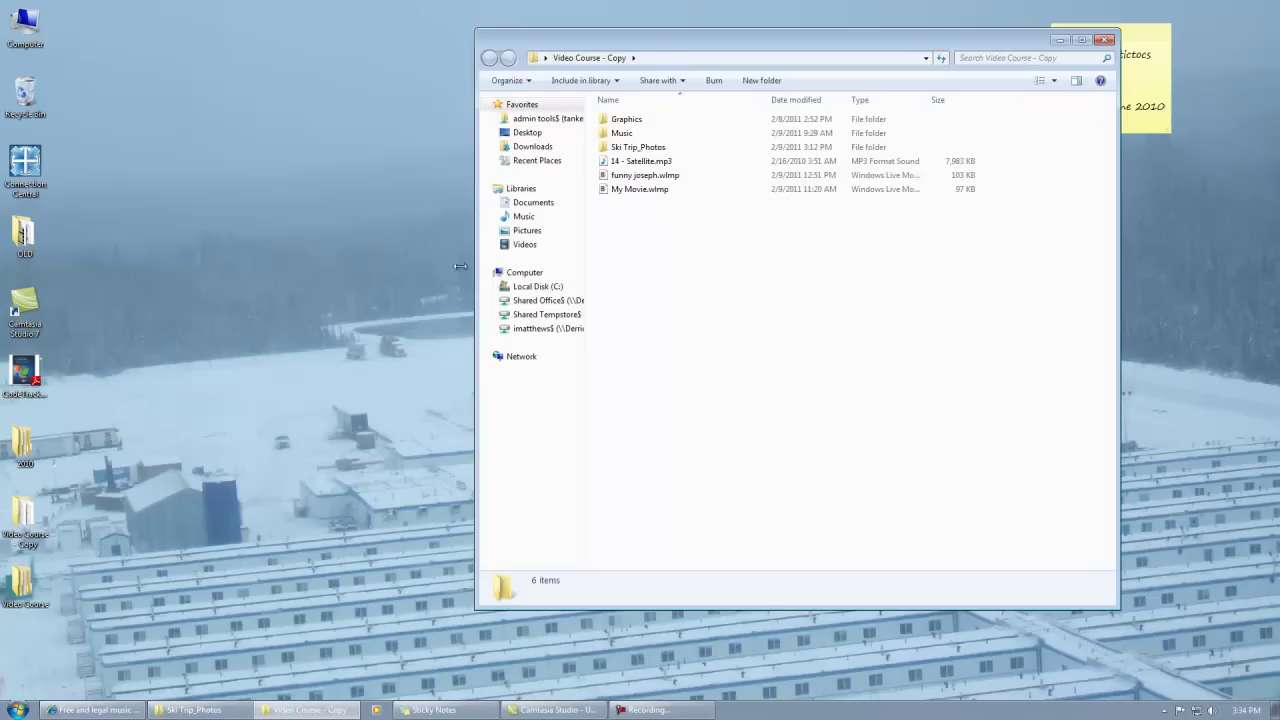
Check LakeLouise, LakeLouise2, LakeLouise3 and Arcis-colour images in Graphics, then go back
double_click(625, 122)
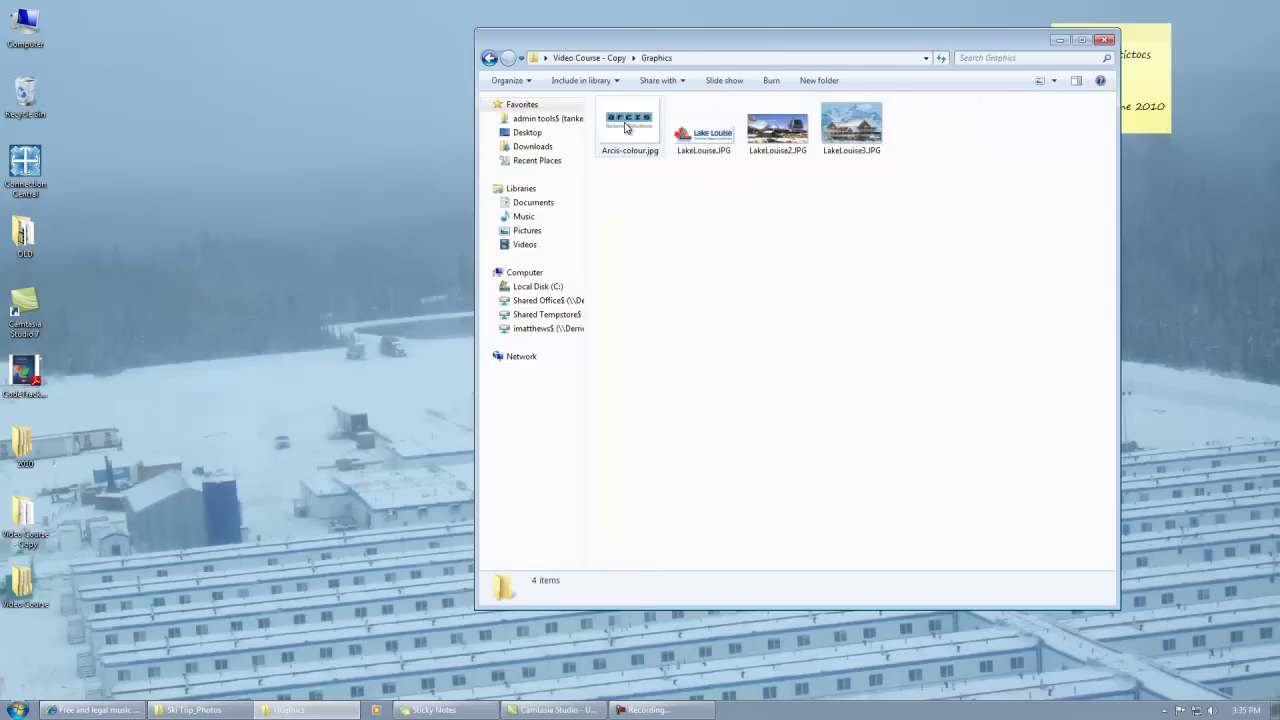
left_click(705, 132)
left_click(771, 146)
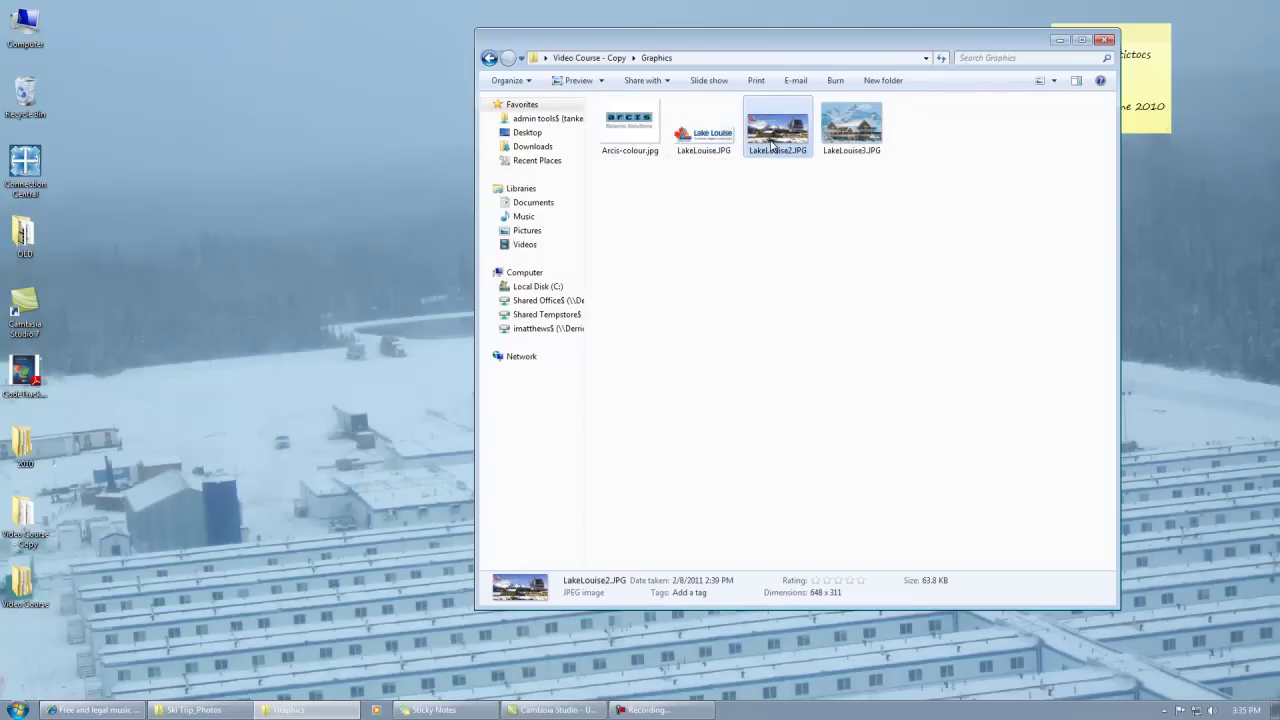
left_click(851, 125)
left_click(610, 120)
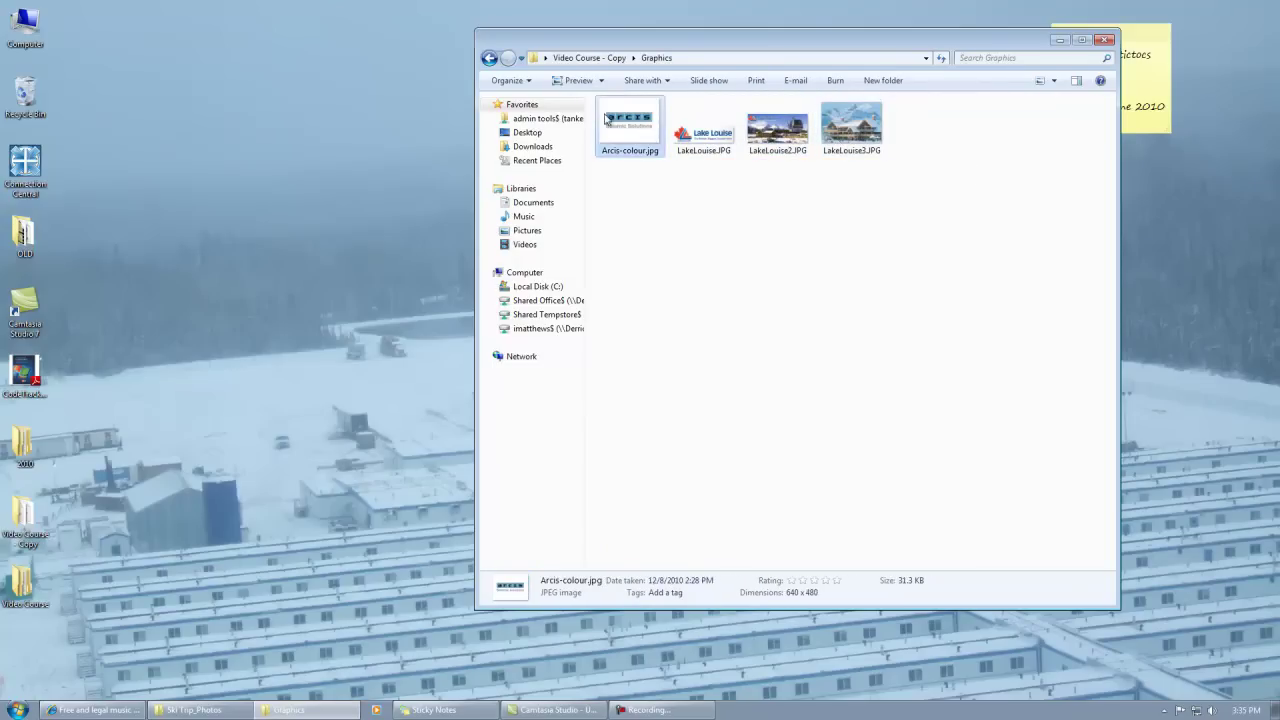
left_click(489, 57)
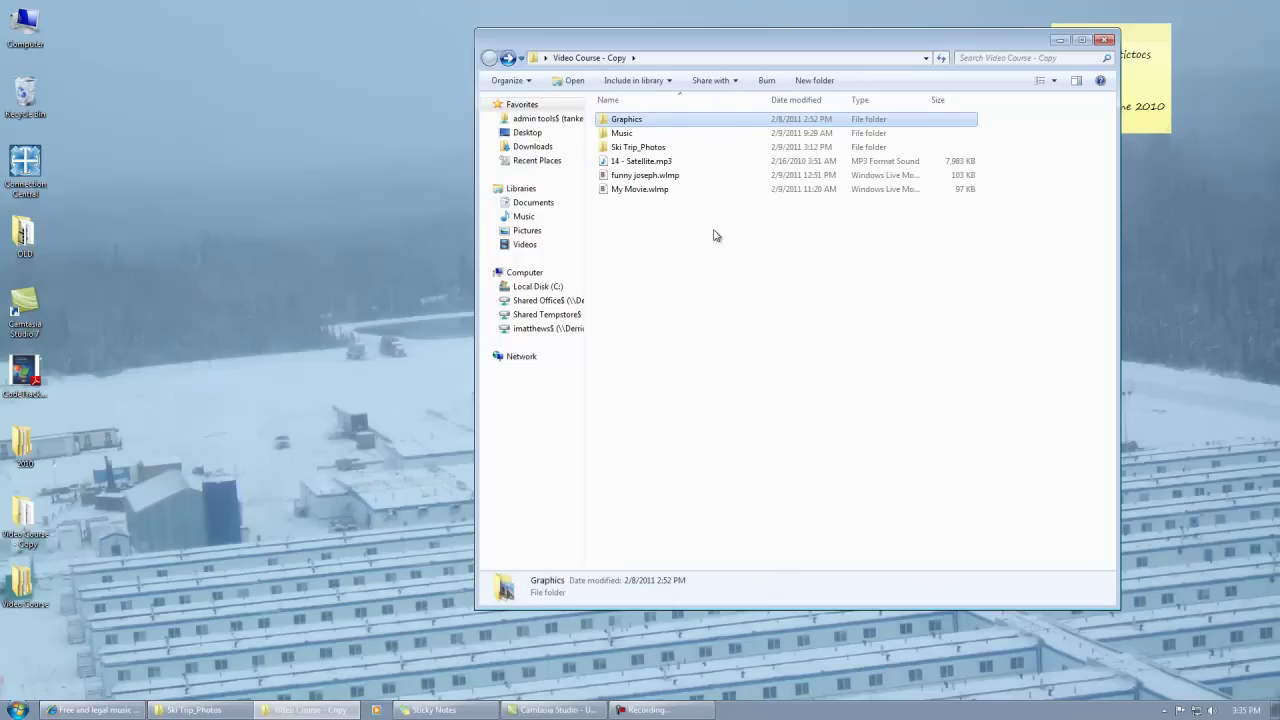
Browse the Music folder and its Relaxing subfolder, then bring the Jamendo website forward
double_click(622, 133)
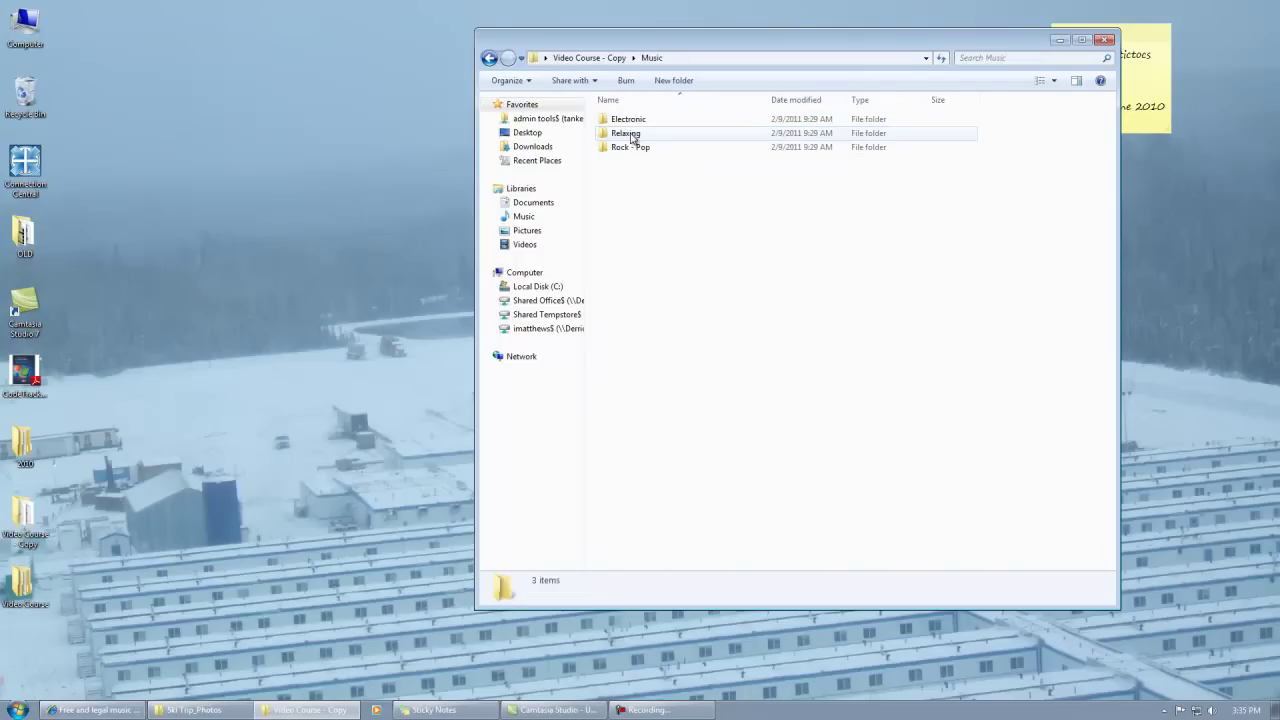
left_click(489, 57)
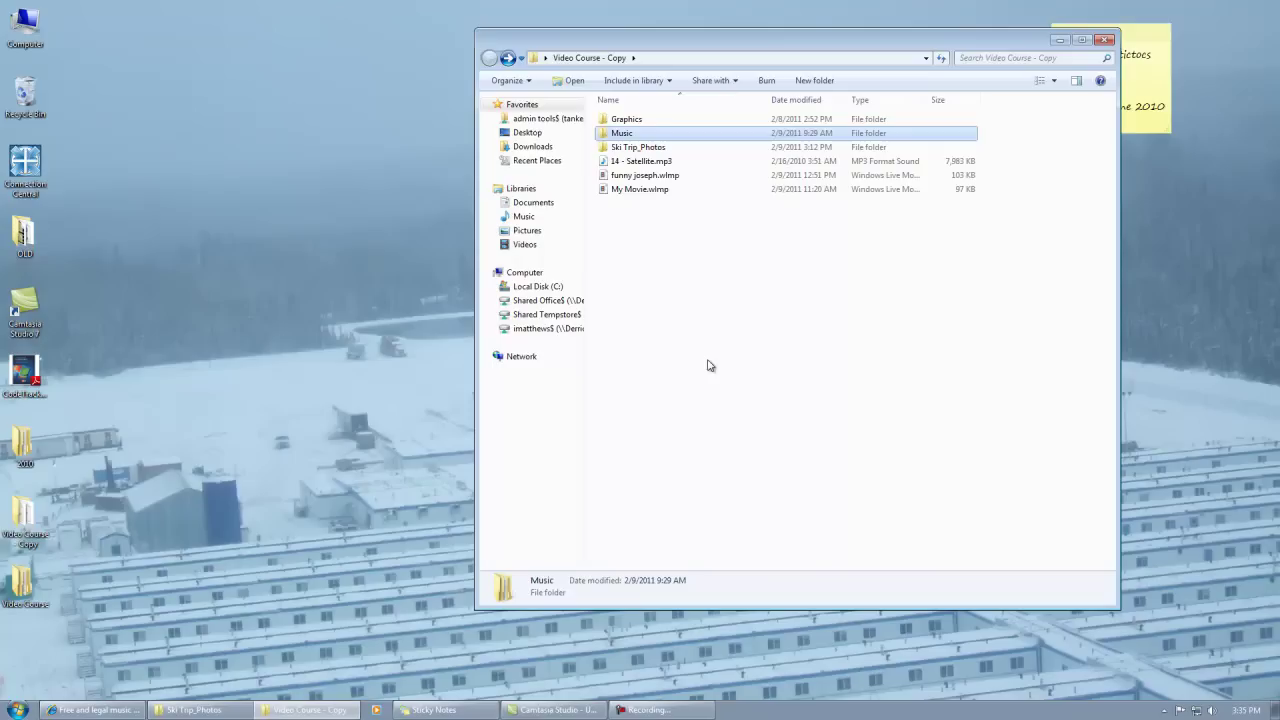
double_click(622, 133)
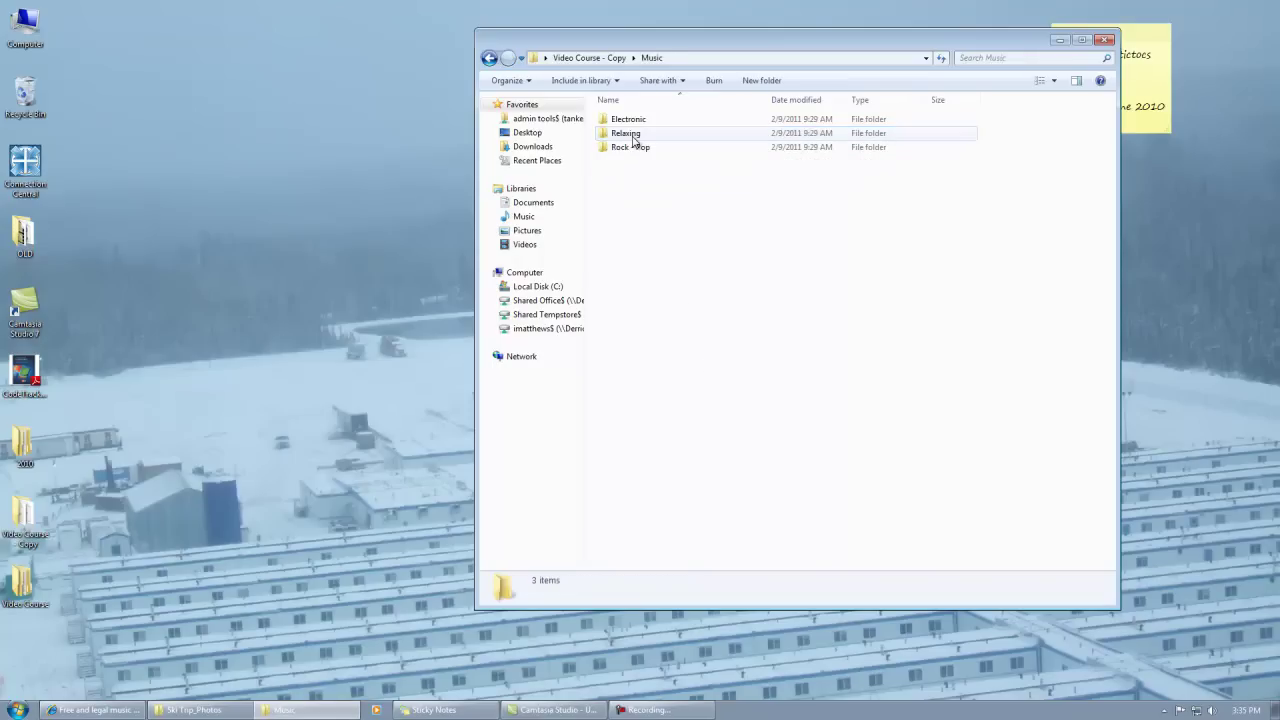
double_click(630, 135)
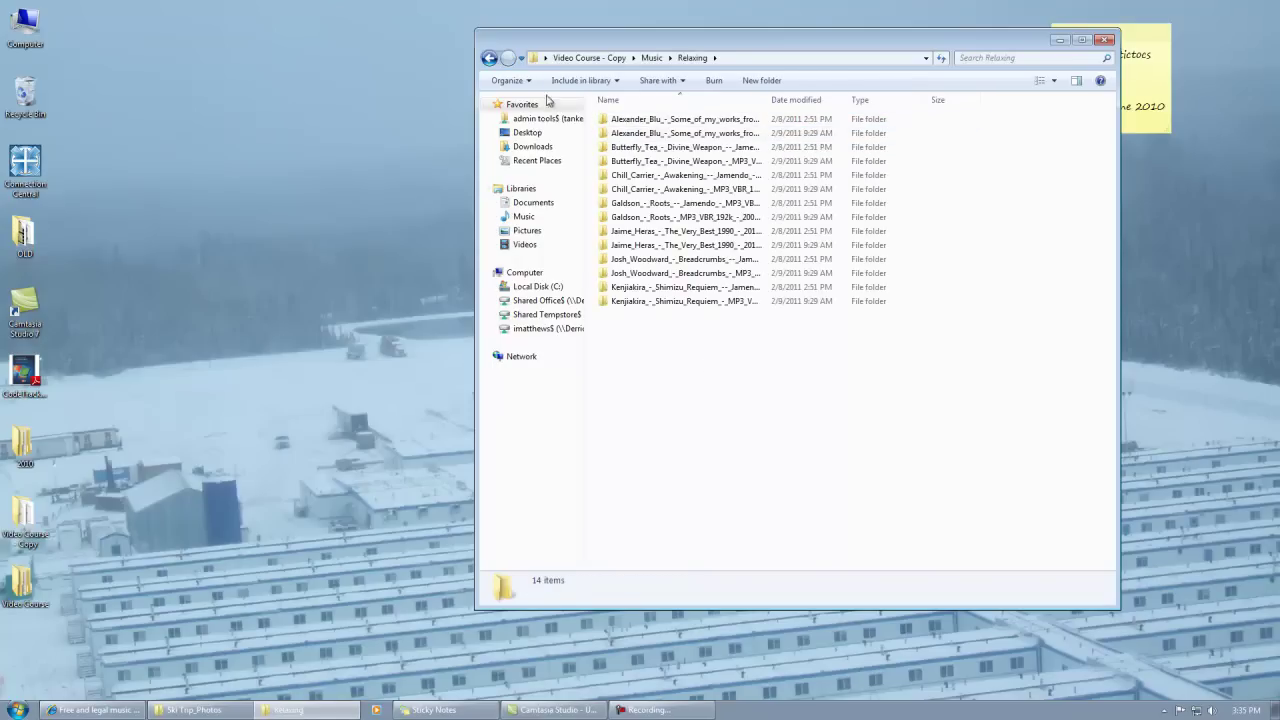
left_click(489, 59)
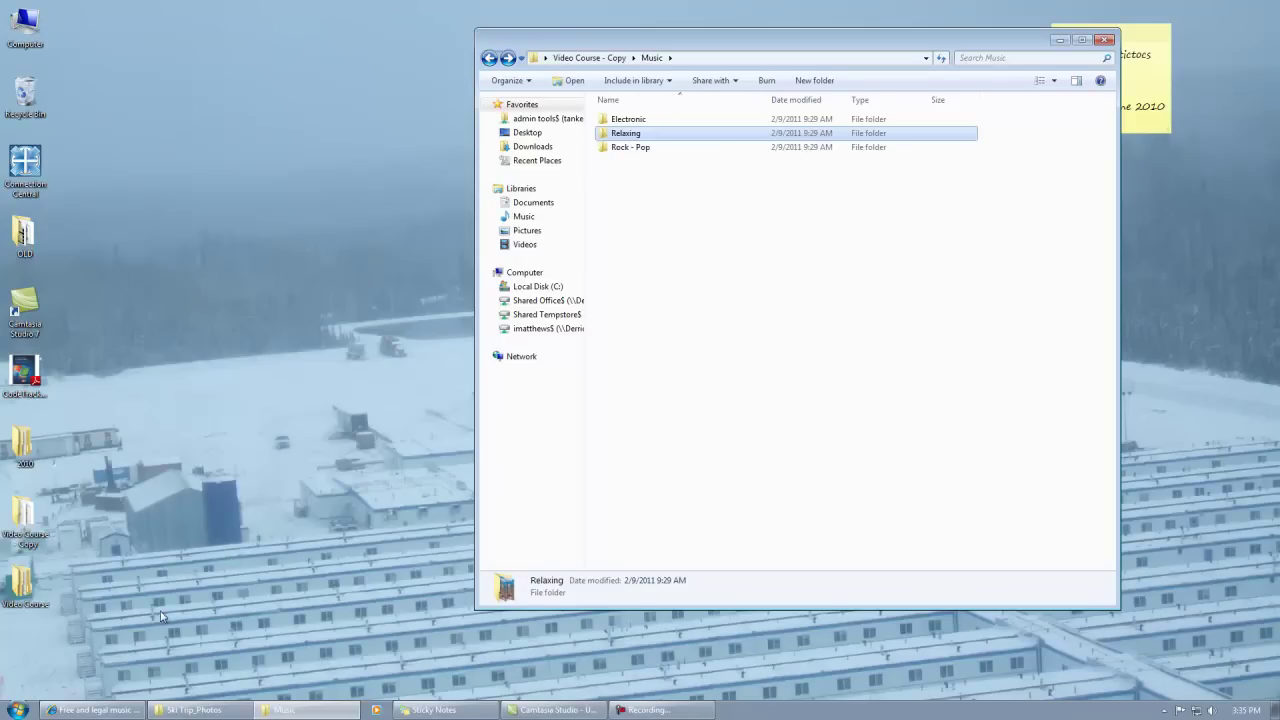
left_click(110, 710)
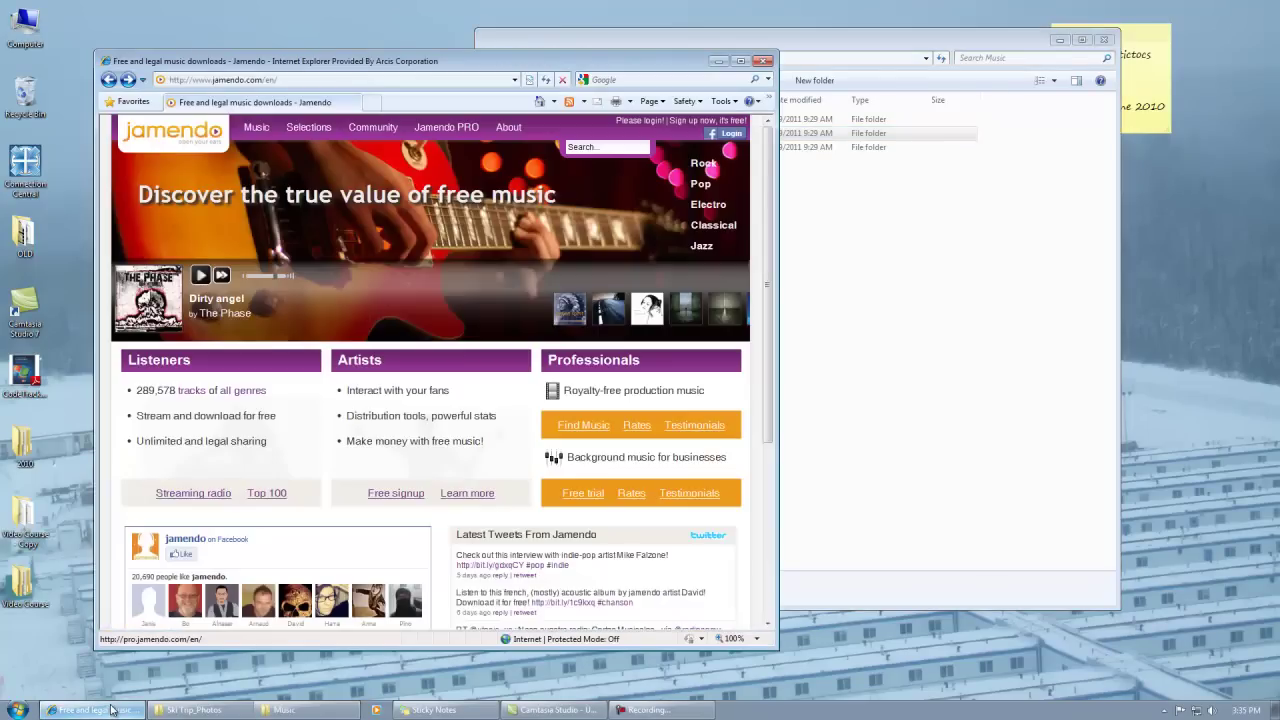
Browse Jamendo music by tags to the drum albums, then close the browser
left_click(344, 80)
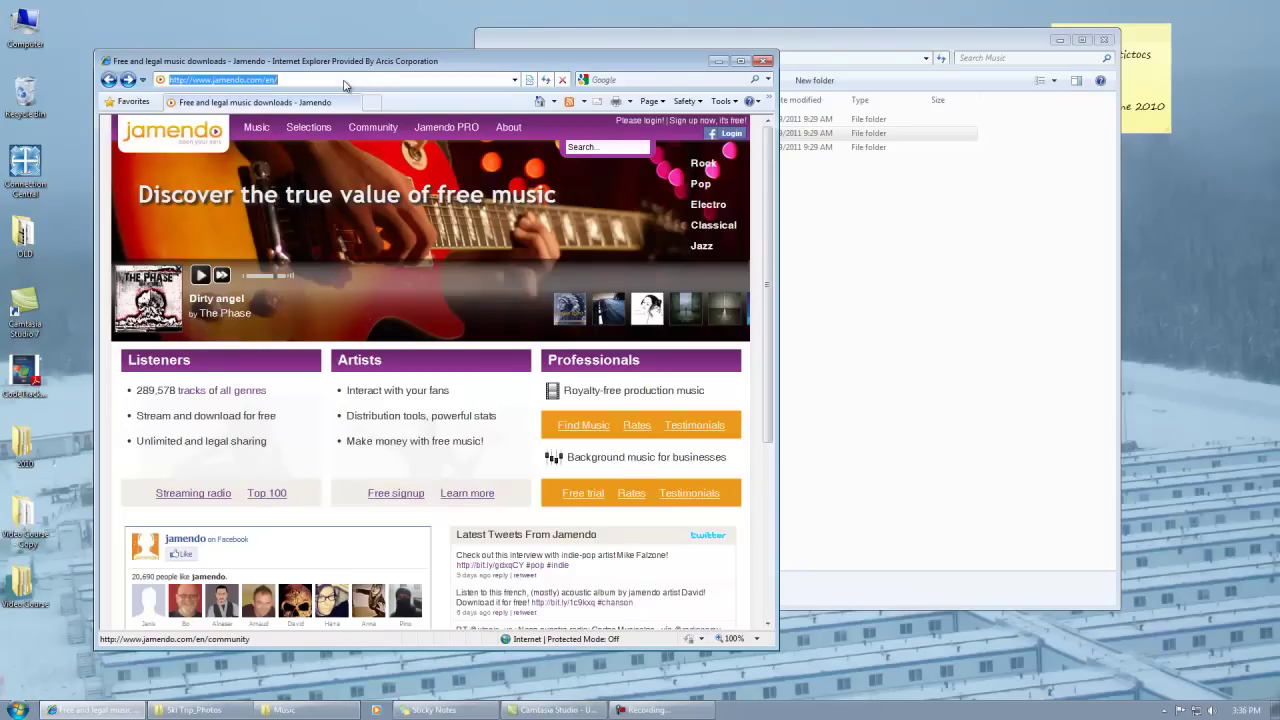
left_click(323, 80)
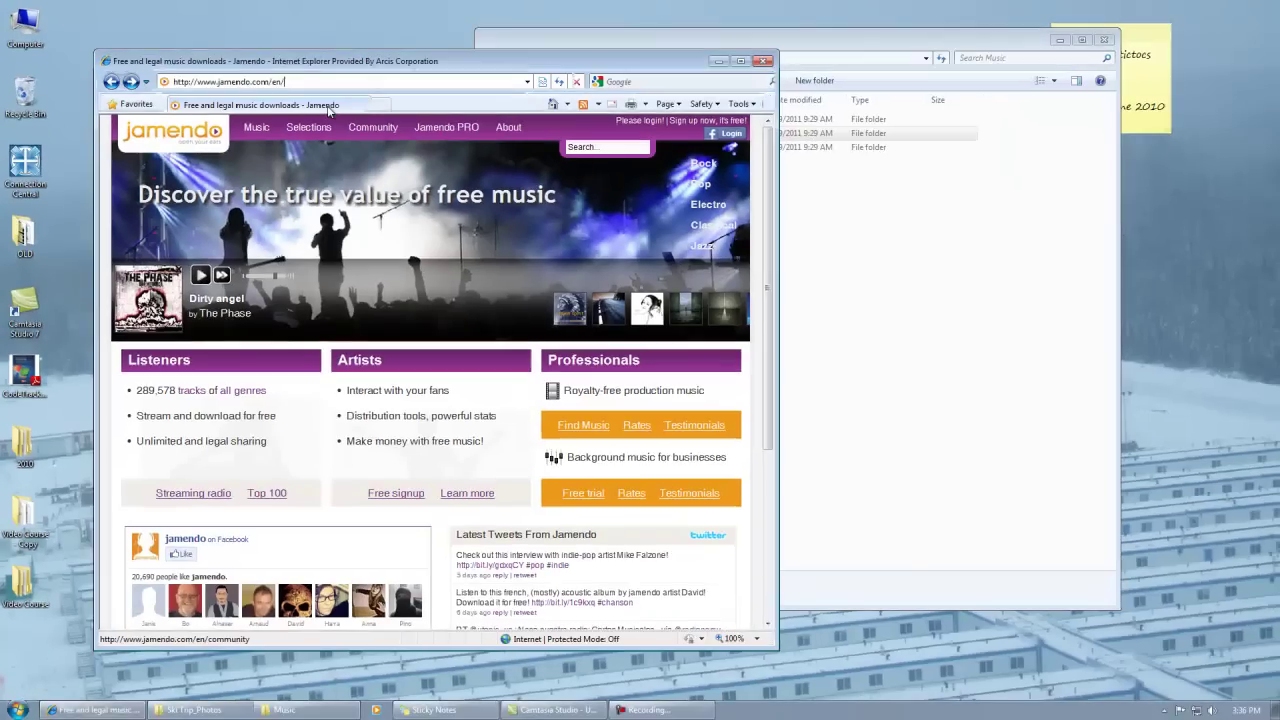
mouse_move(498, 254)
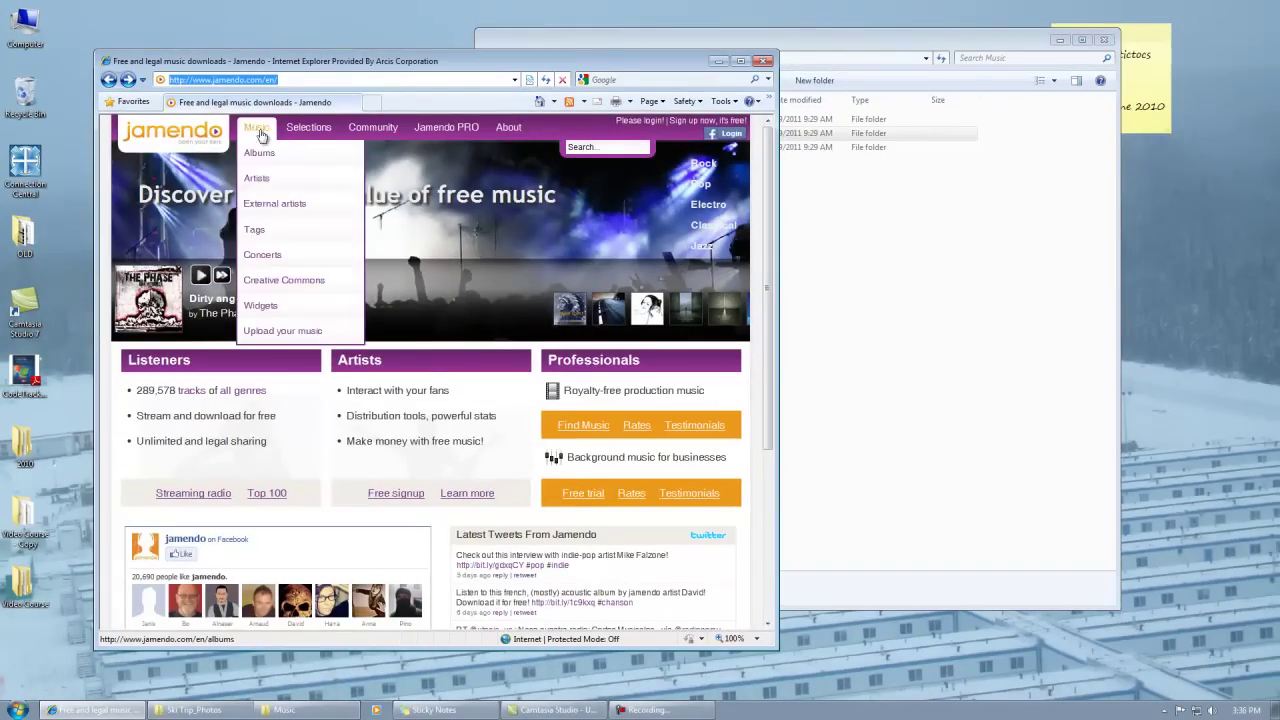
left_click(259, 234)
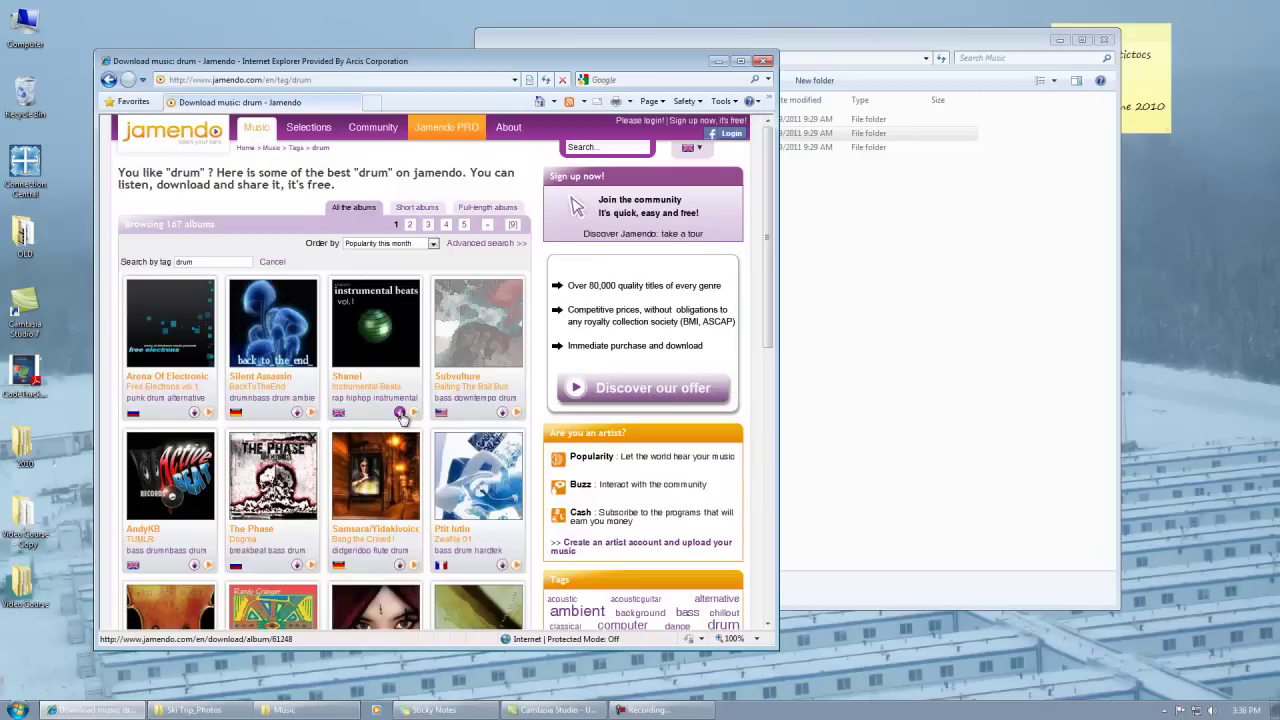
scroll(401, 416, "down", 6)
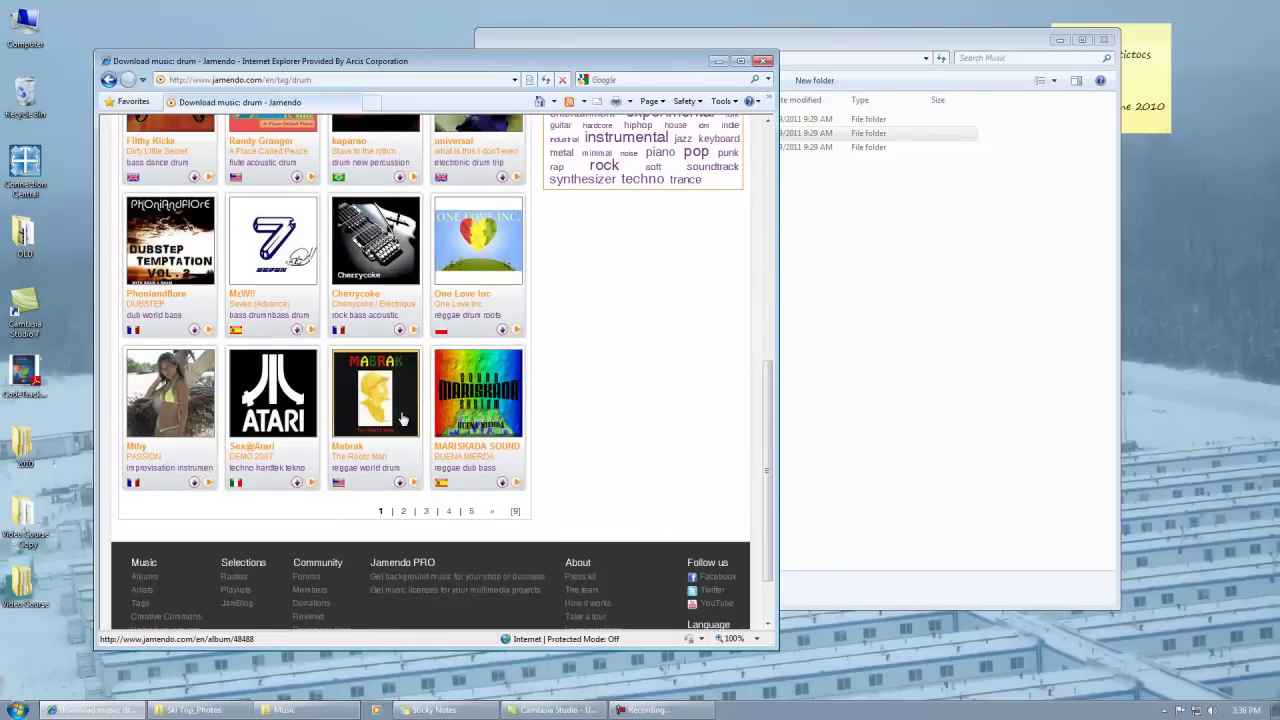
scroll(403, 418, "up", 8)
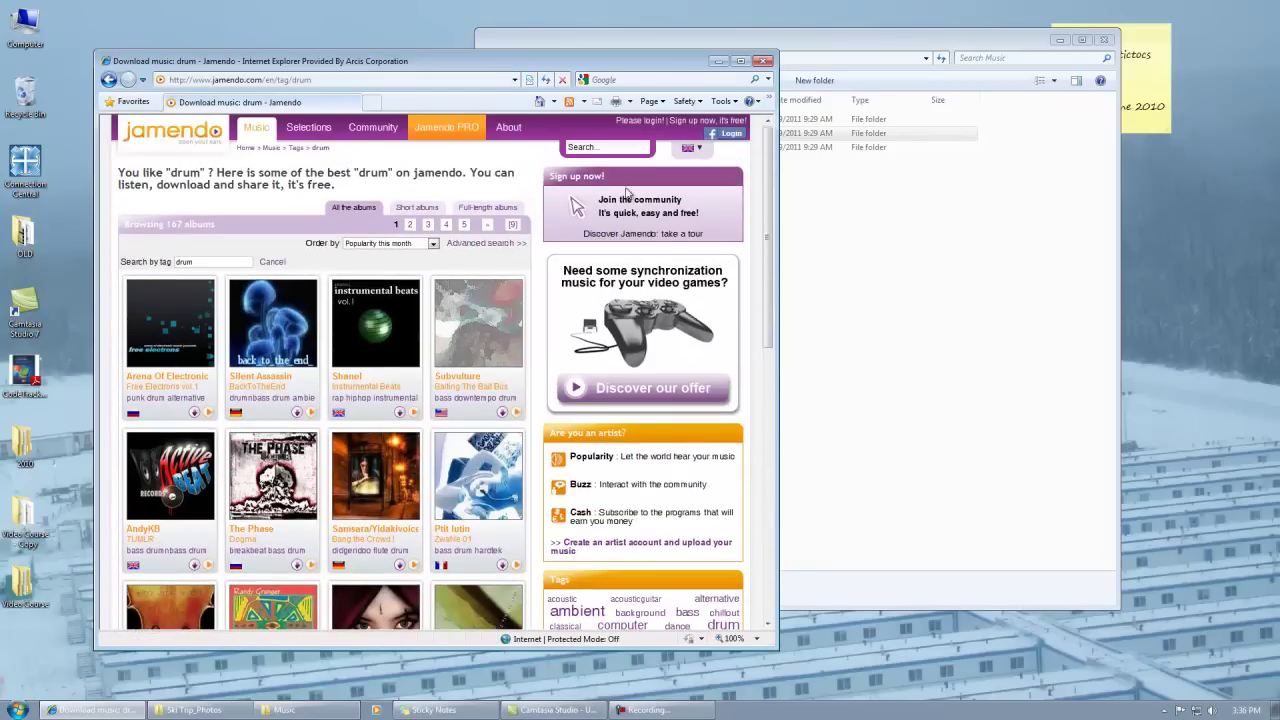
left_click(763, 61)
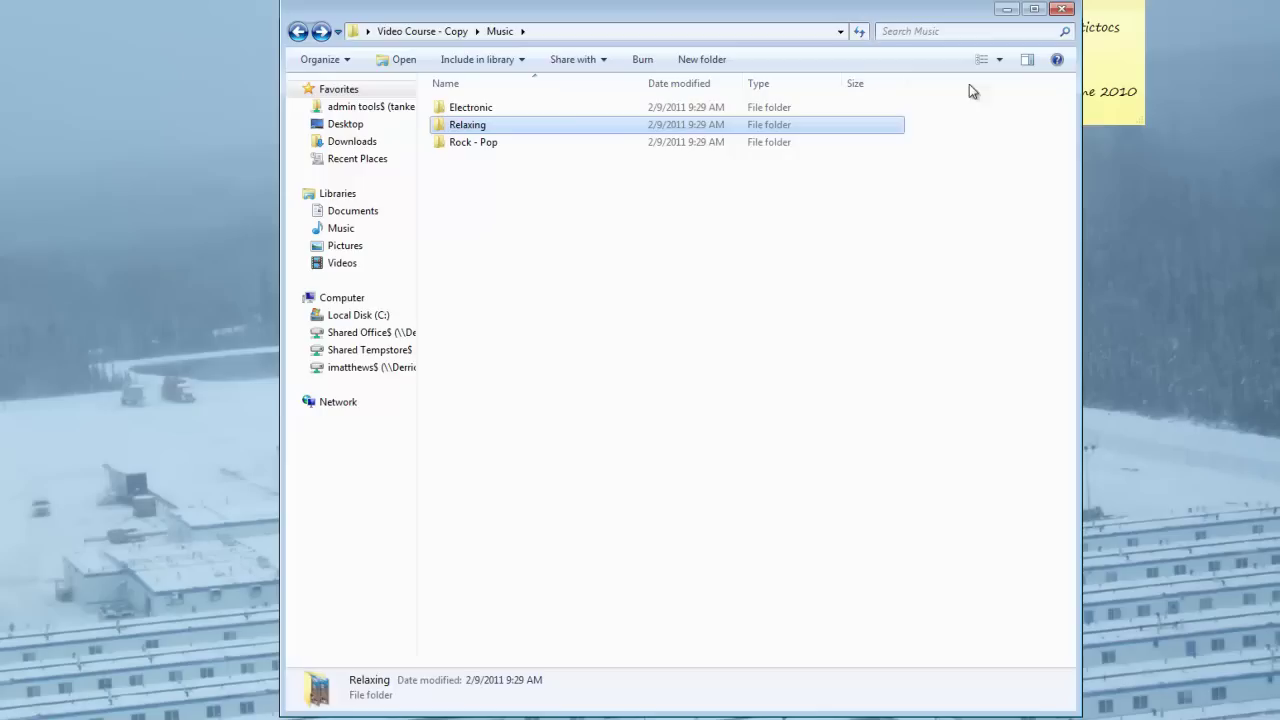
Open Ski Trip_Photos, try the Details list, then return to Large Icons thumbnails
left_click(298, 31)
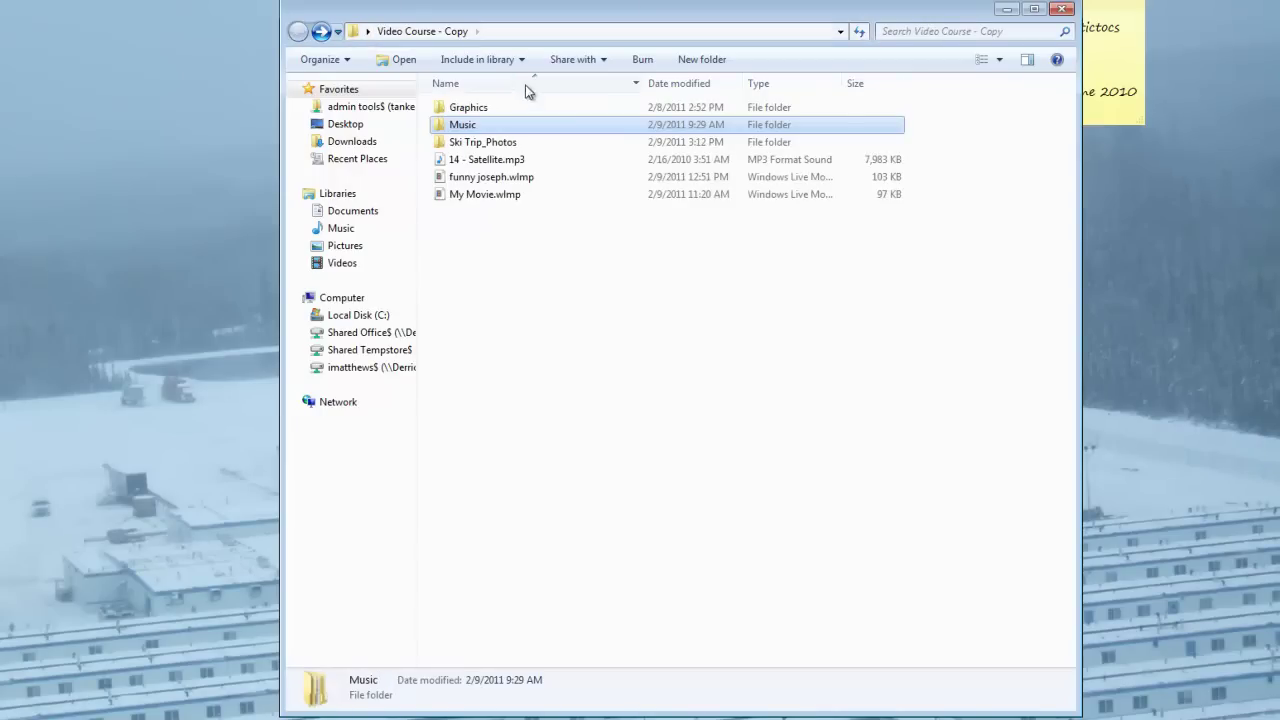
double_click(477, 143)
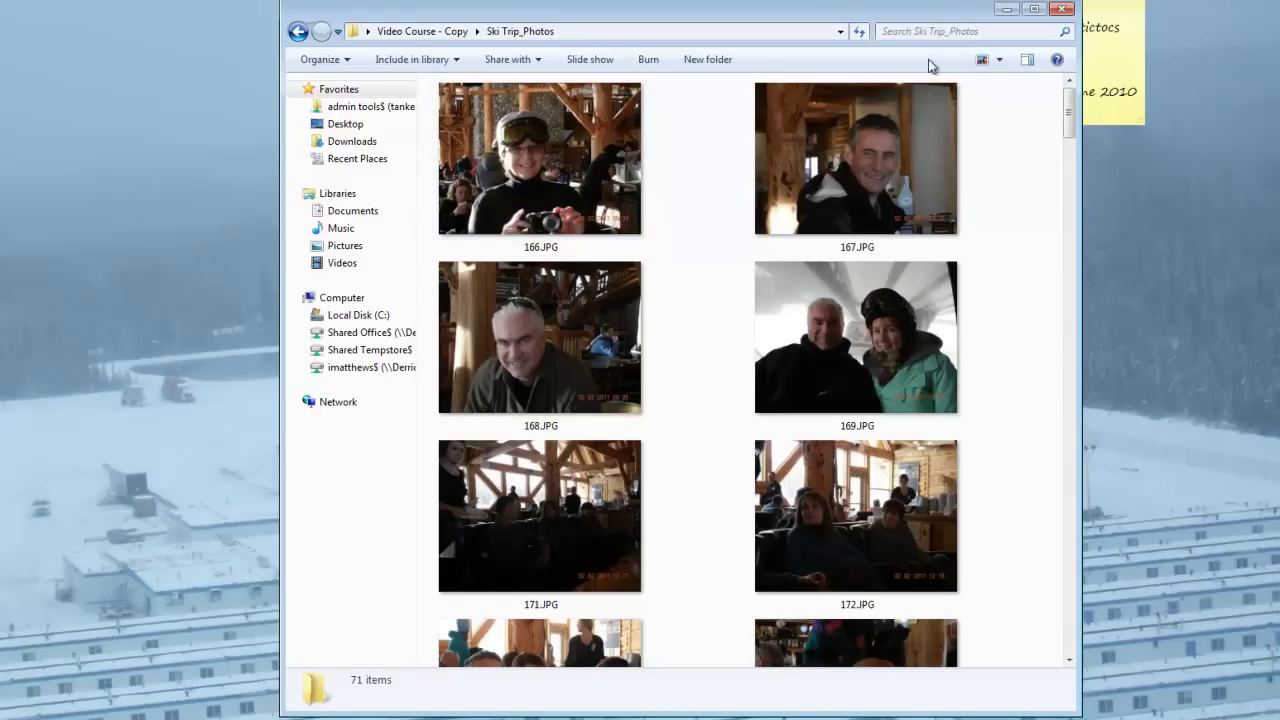
left_click(998, 60)
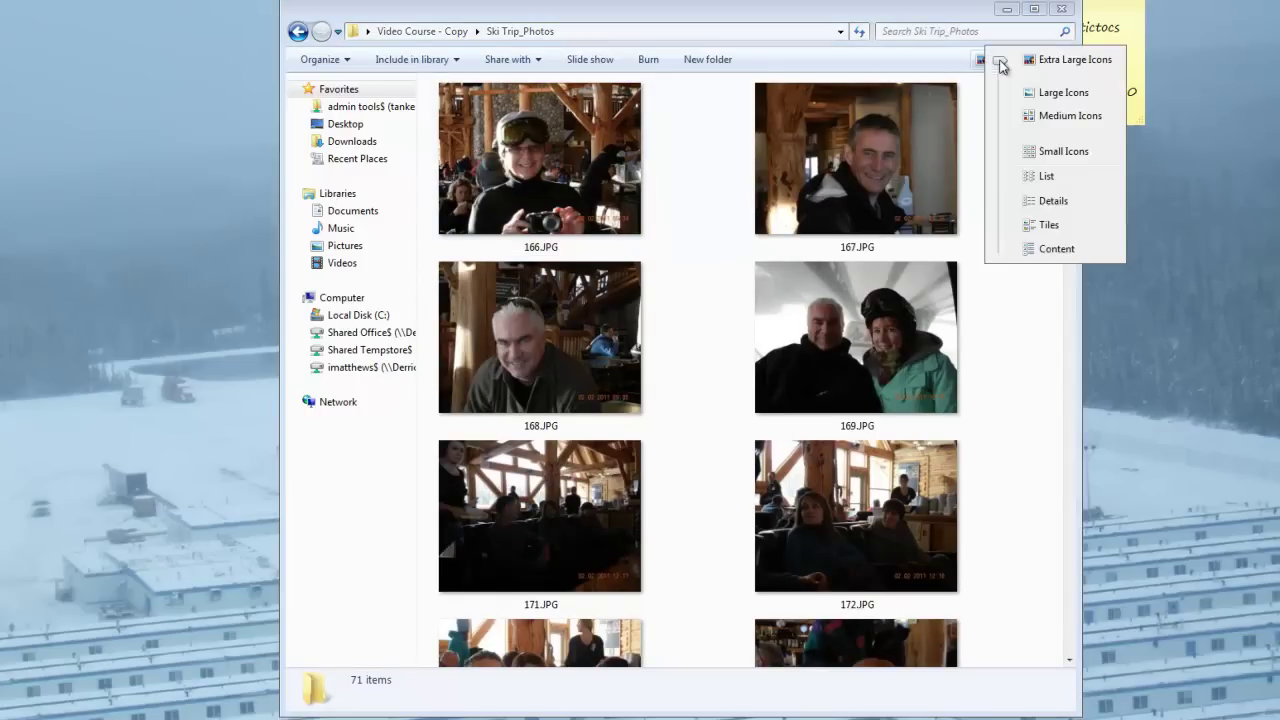
left_click(1033, 201)
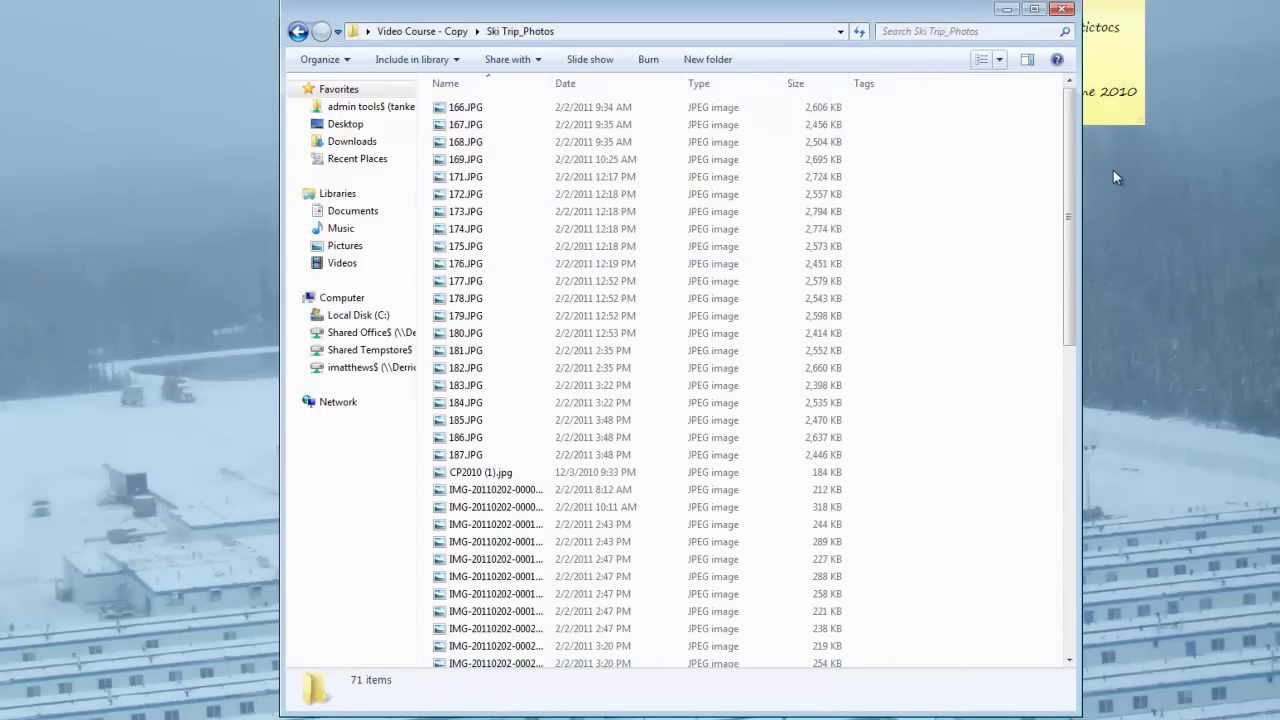
mouse_move(1073, 175)
left_mouse_down()
mouse_move(1078, 500)
mouse_move(1092, 163)
left_mouse_up()
left_click(1000, 63)
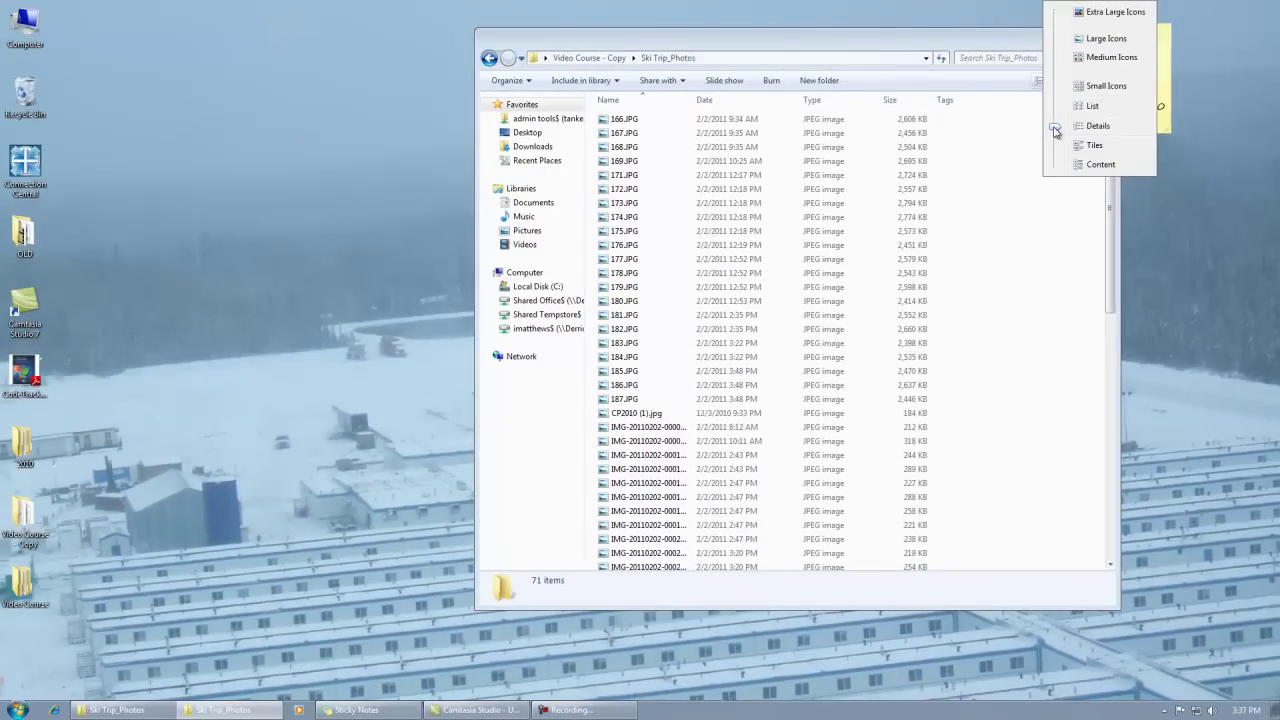
left_click_drag(1055, 131, 1053, 38)
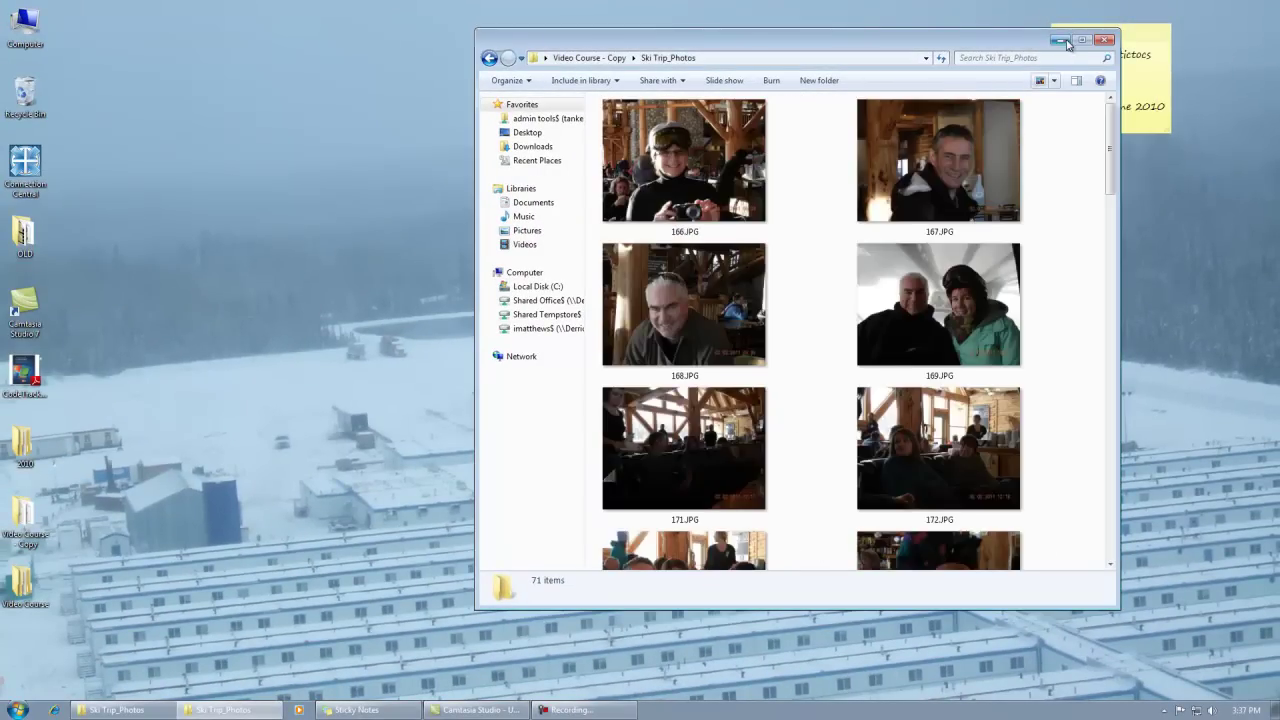
Maximize the window and delete 174.JPG, CP2010 (1).jpg and IMG-20110202-00002.jpg
left_click(1081, 41)
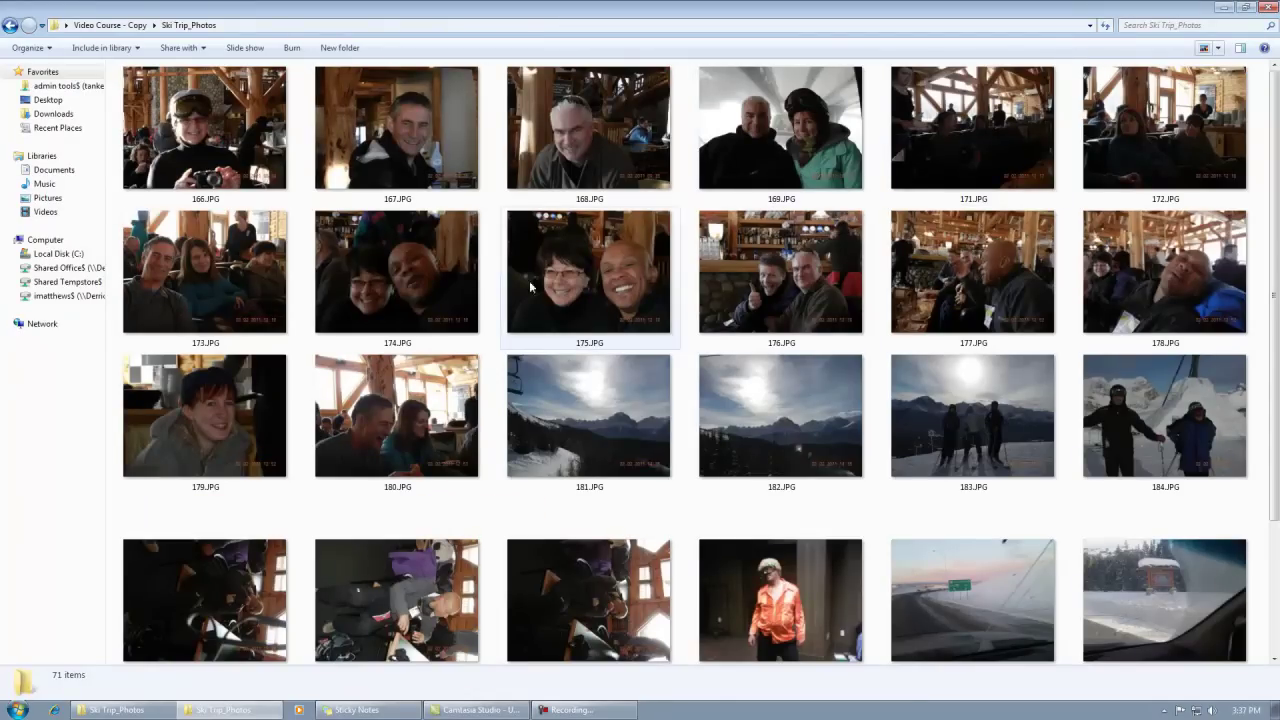
left_click(454, 276)
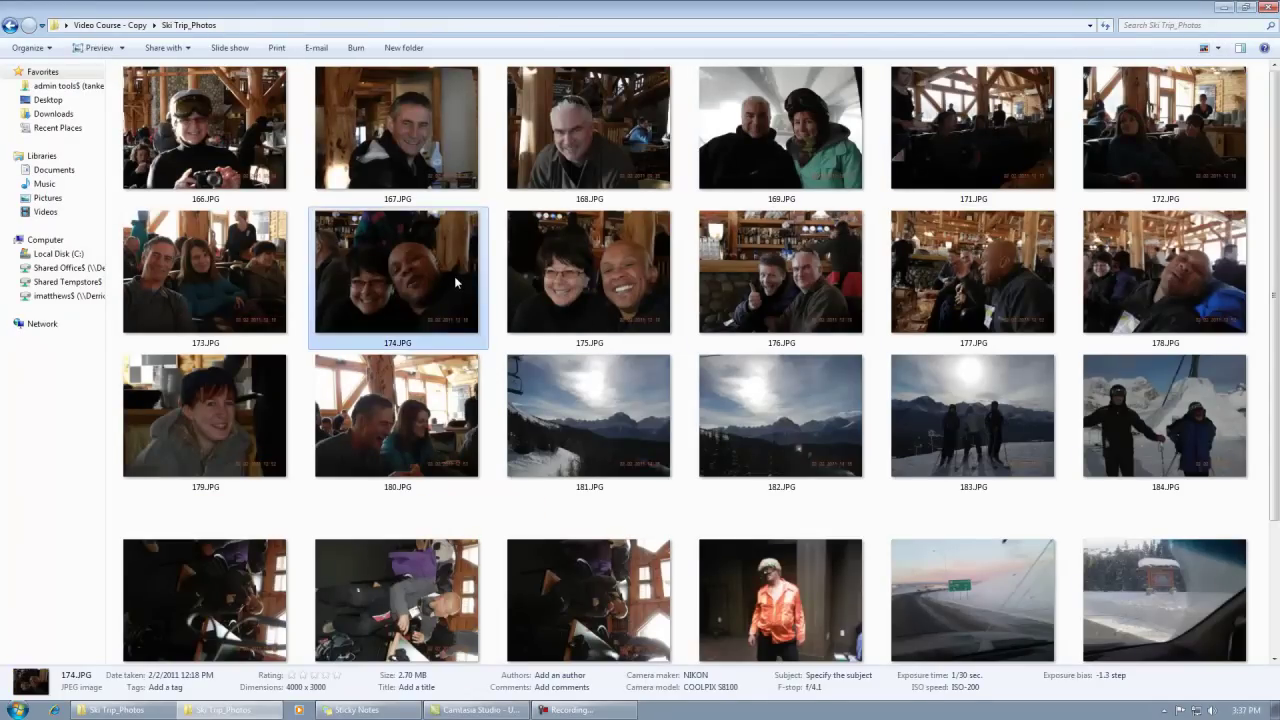
key("Delete")
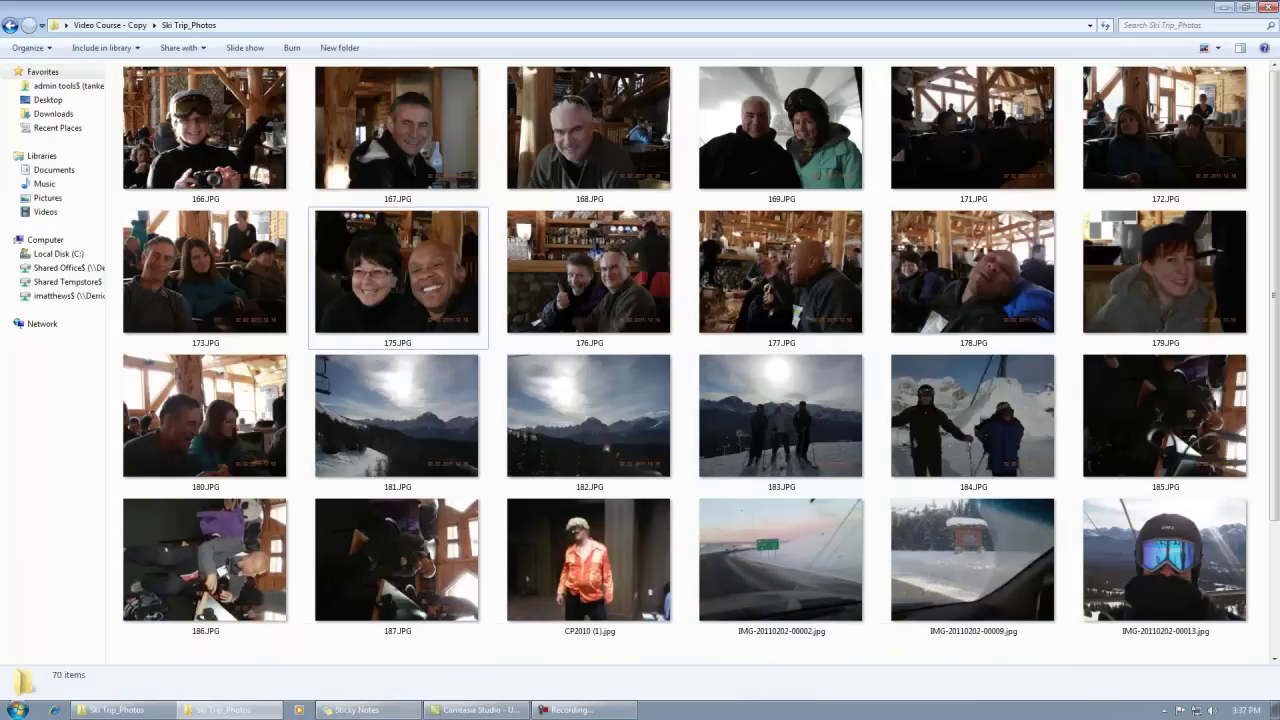
left_click(595, 600)
key("Delete")
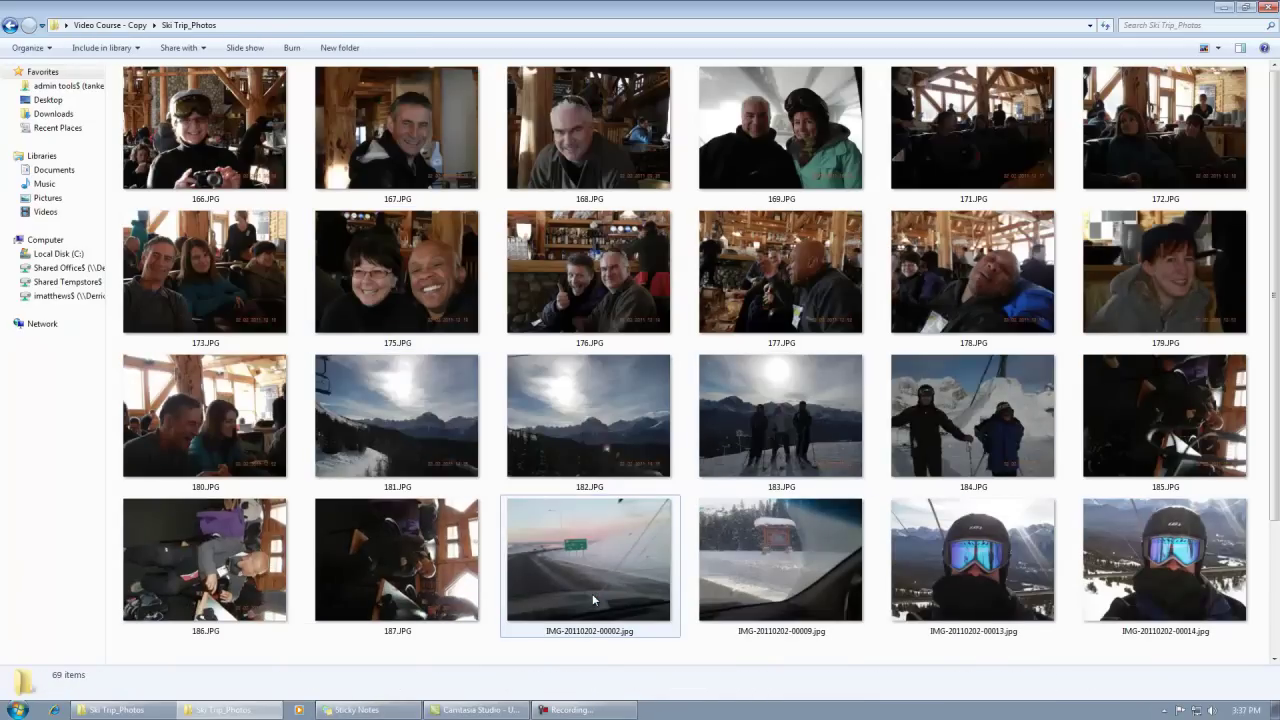
left_click(651, 562)
key("Delete")
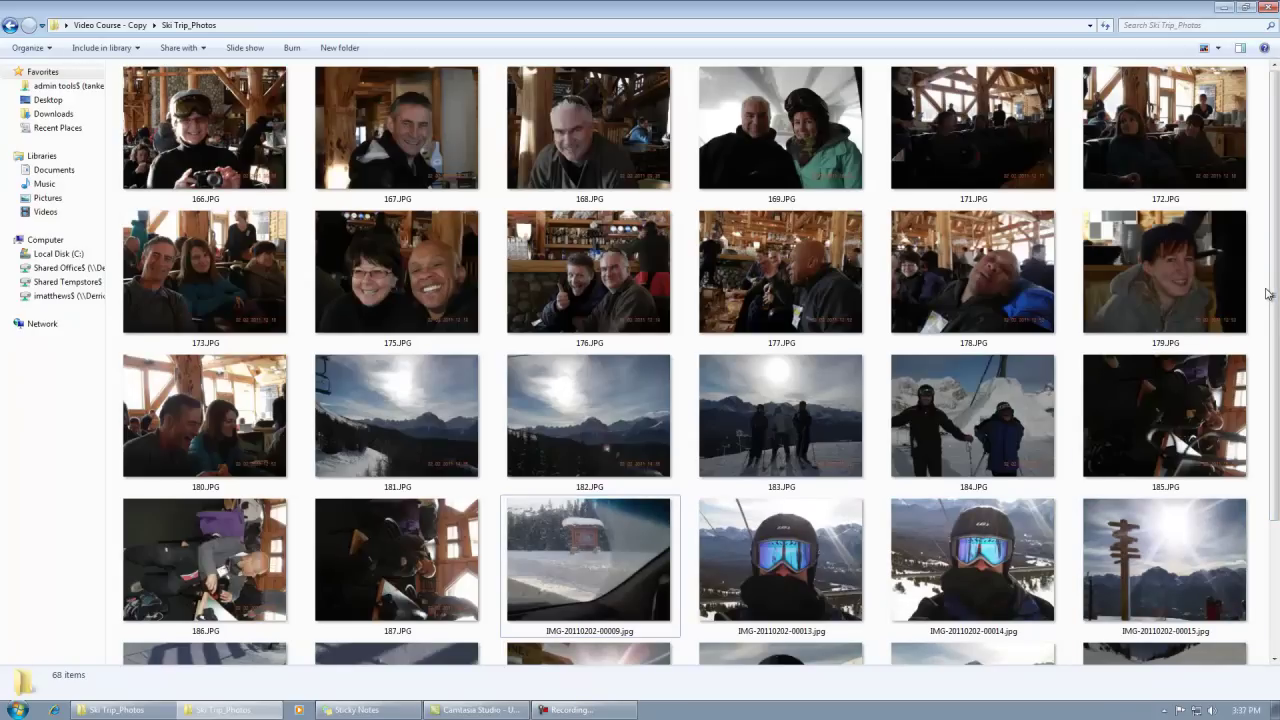
left_click(241, 543)
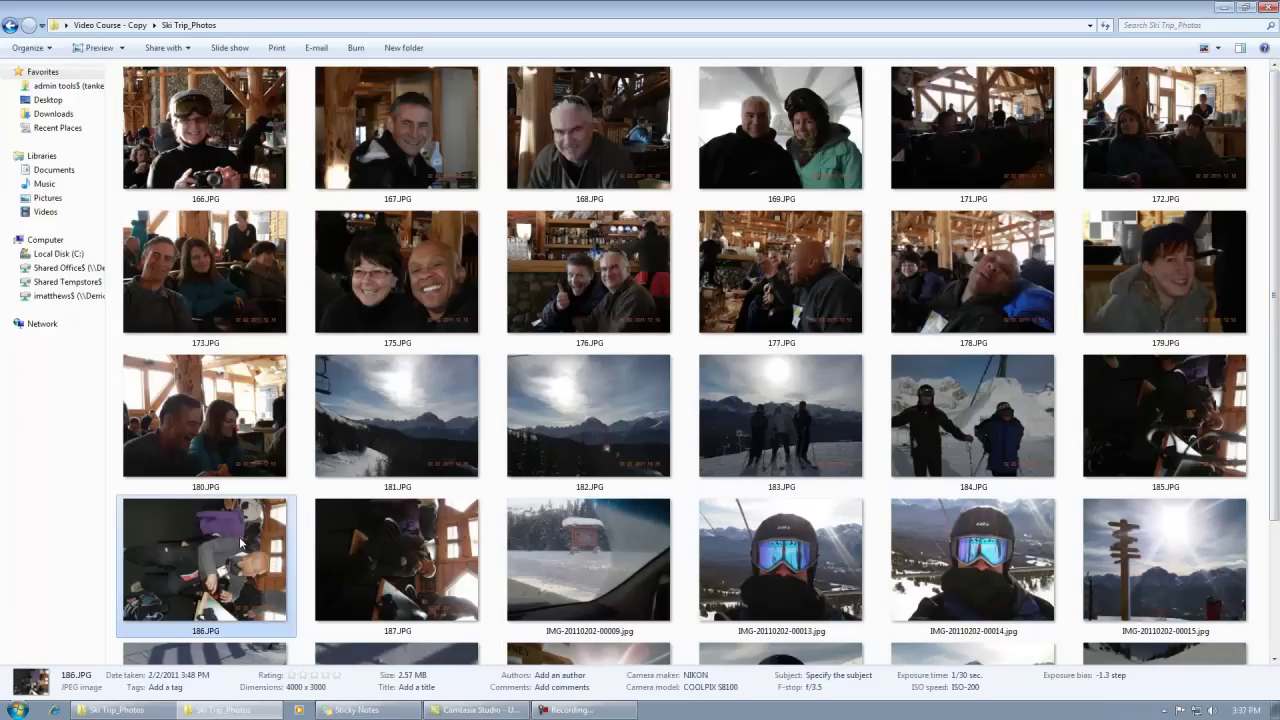
right_click(241, 543)
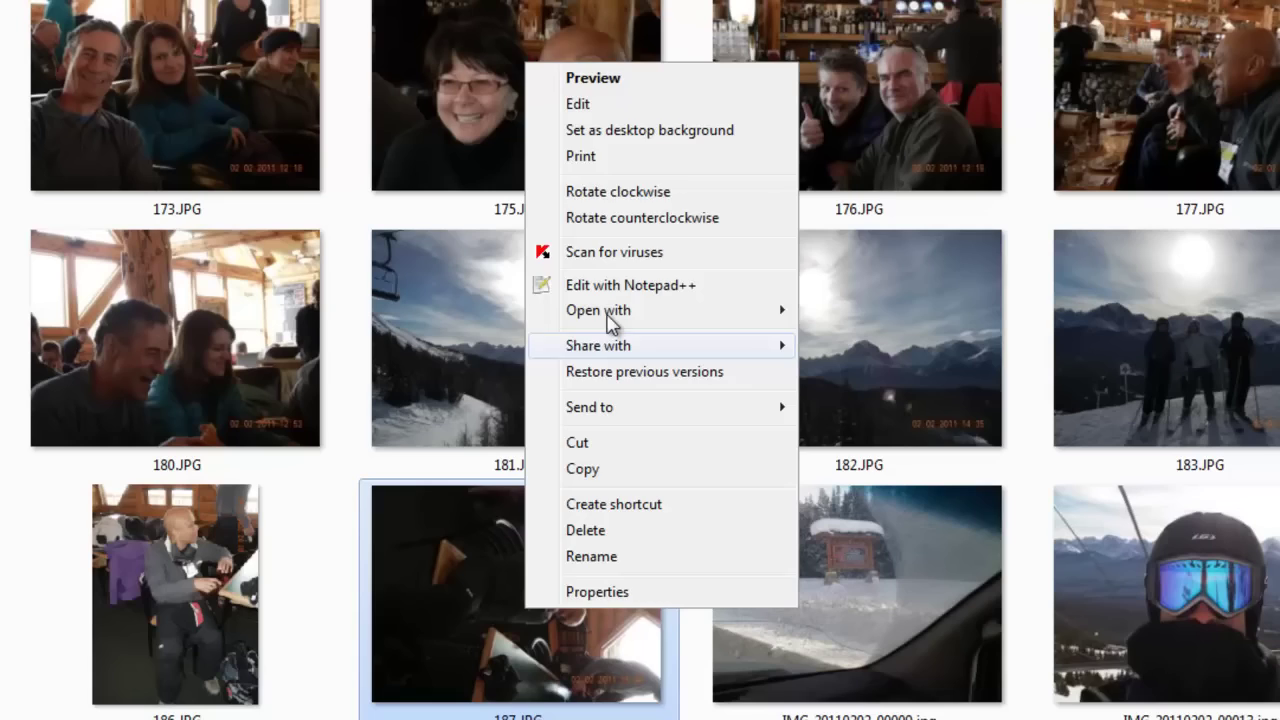
left_click(649, 198)
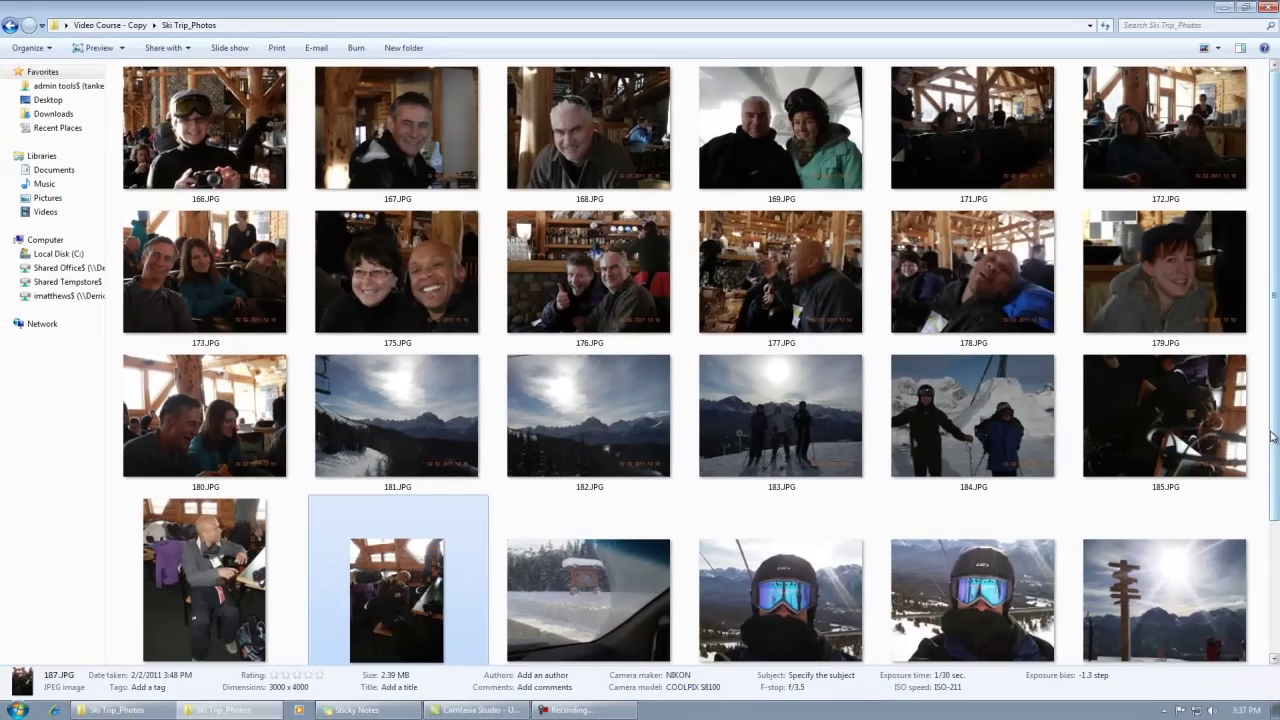
scroll(1272, 436, "down", 5)
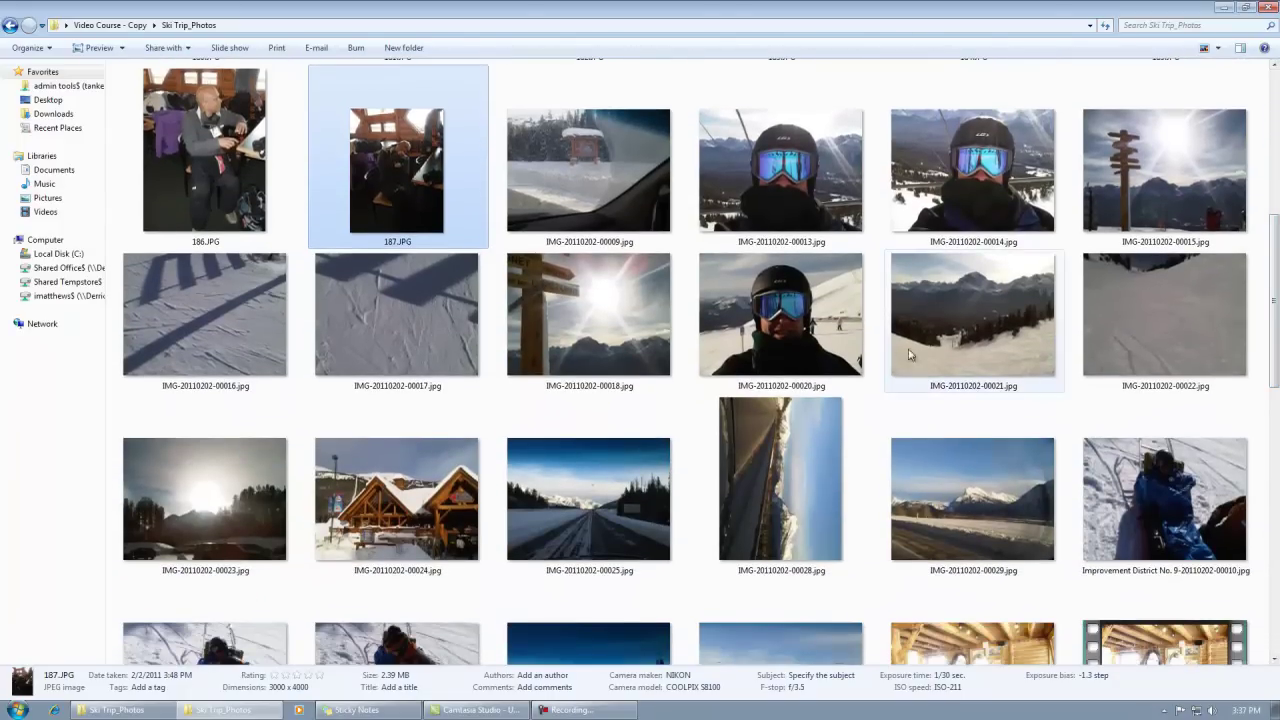
left_click(812, 351)
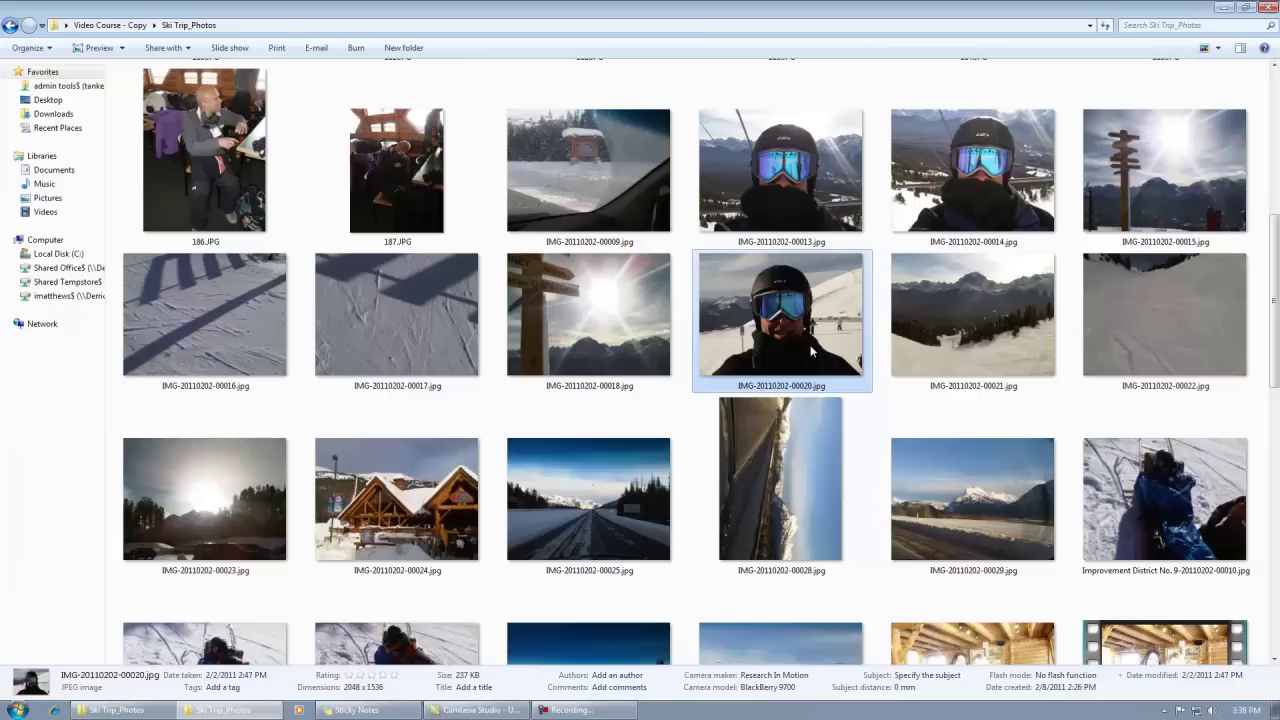
key("Delete")
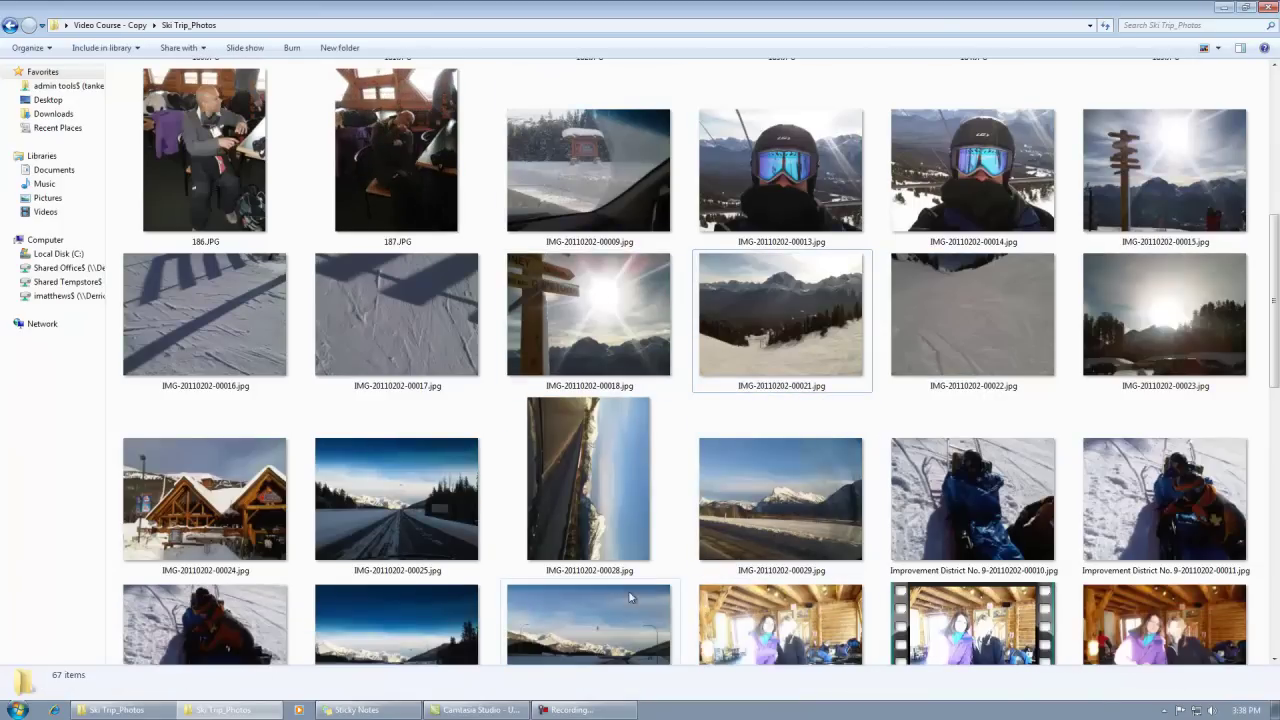
right_click(593, 524)
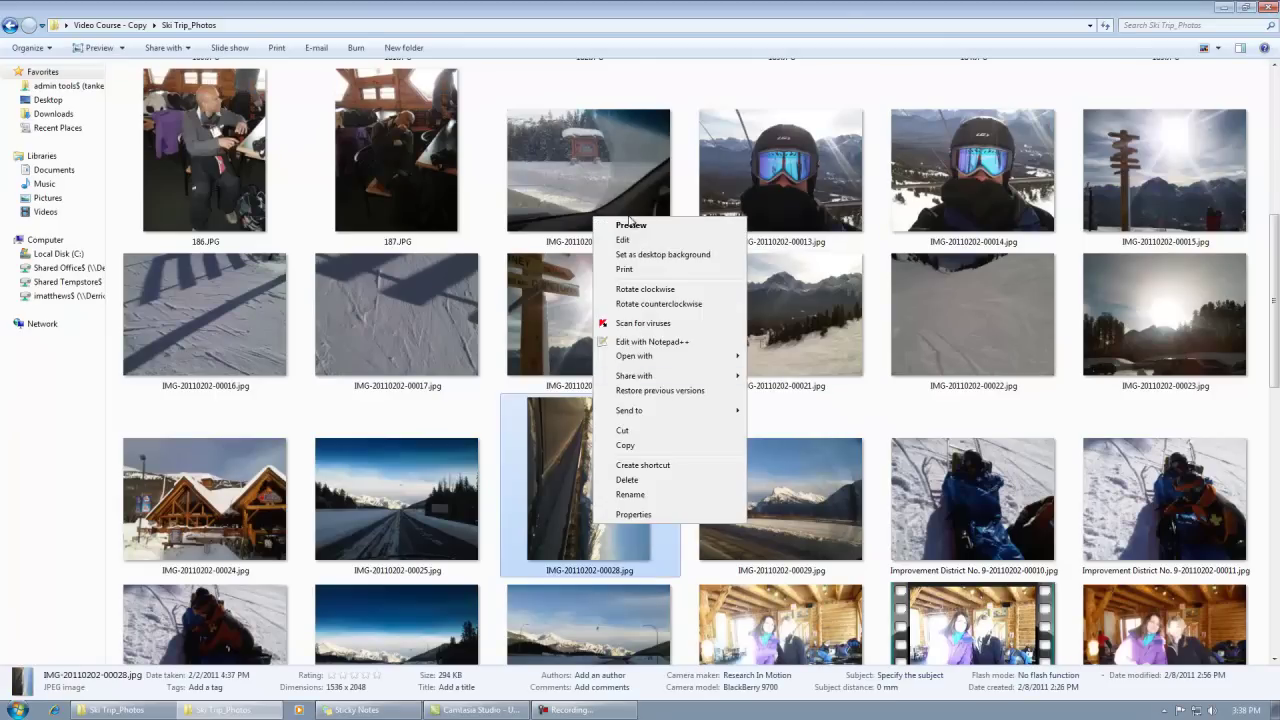
left_click(643, 290)
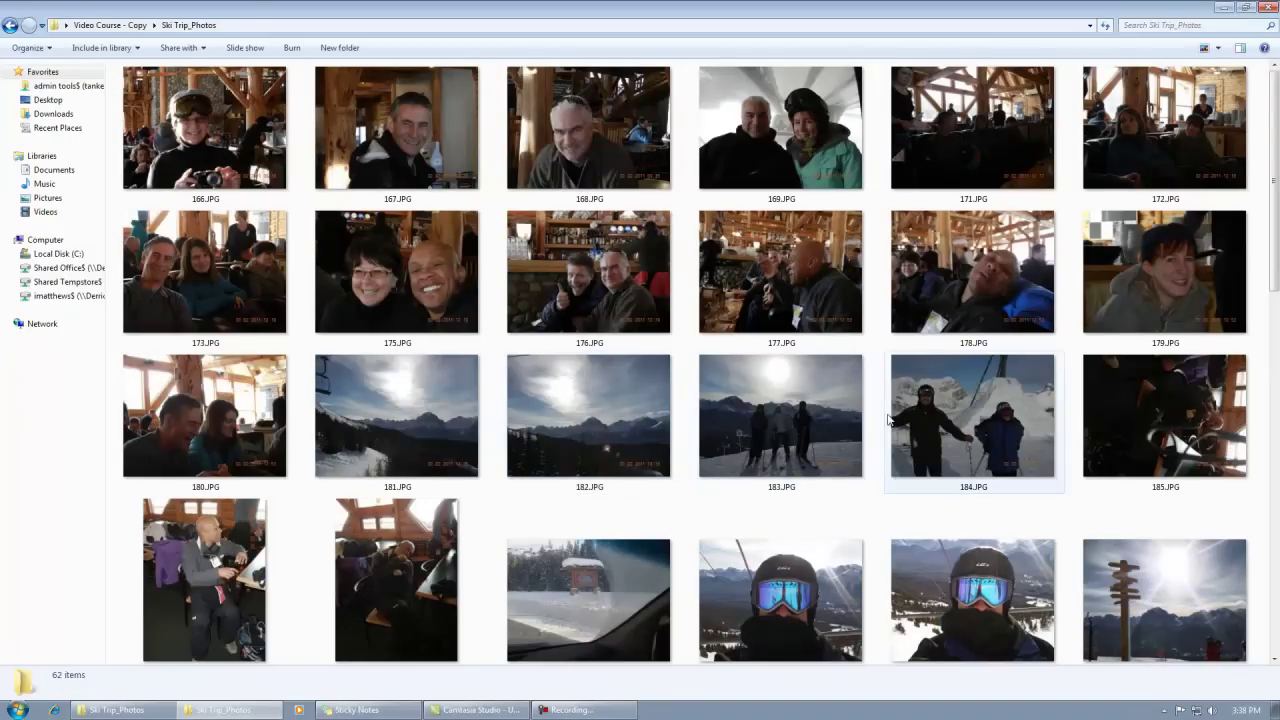
right_click(1211, 408)
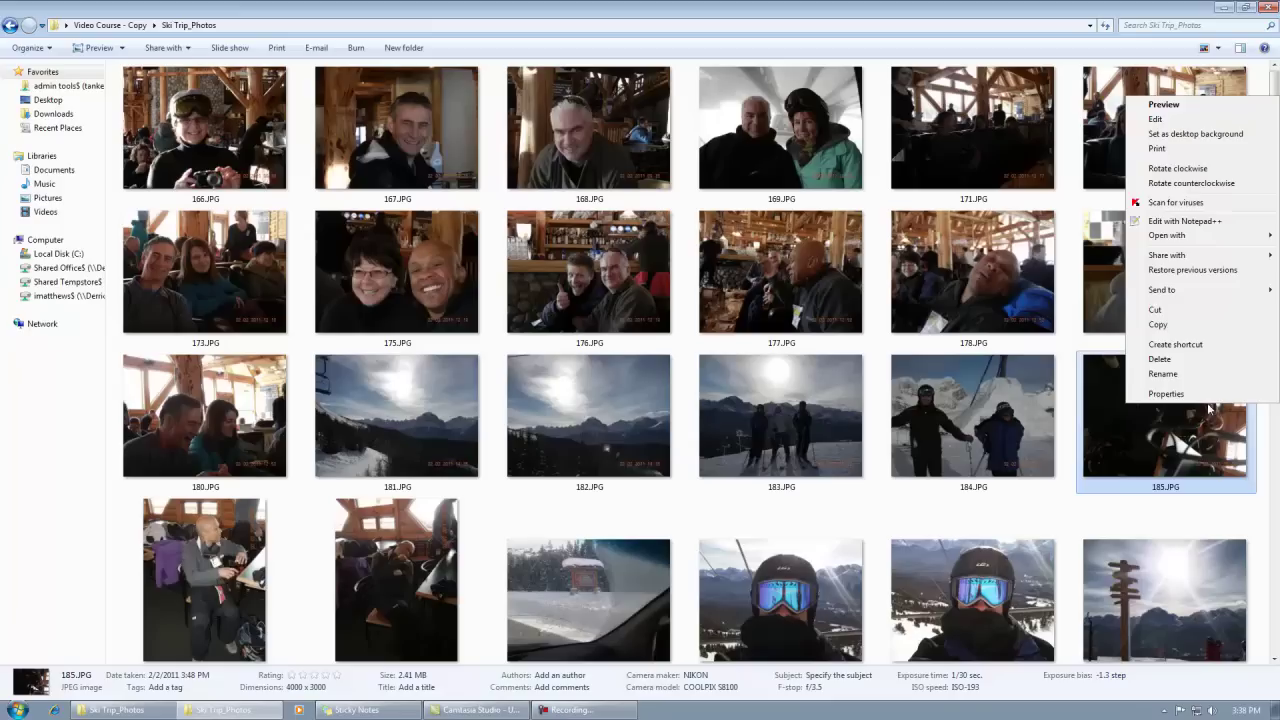
left_click(1186, 184)
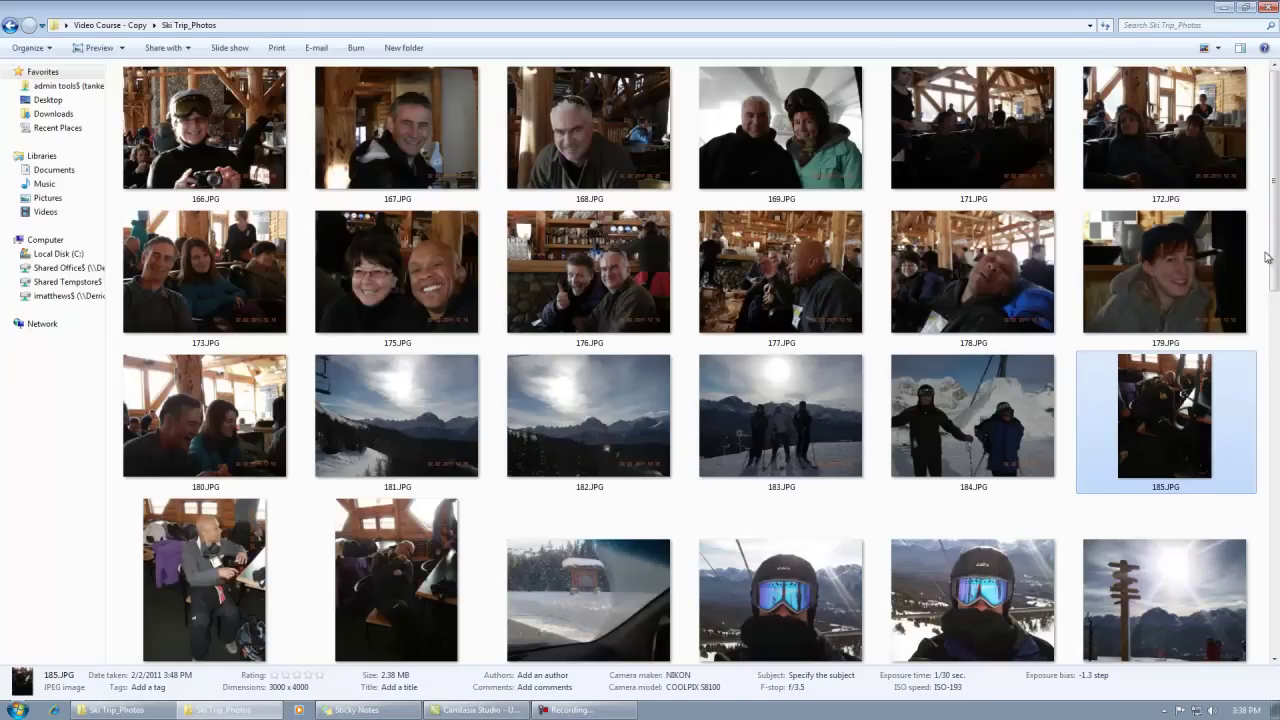
mouse_move(1272, 258)
left_mouse_down()
mouse_move(1278, 615)
mouse_move(1276, 265)
left_mouse_up()
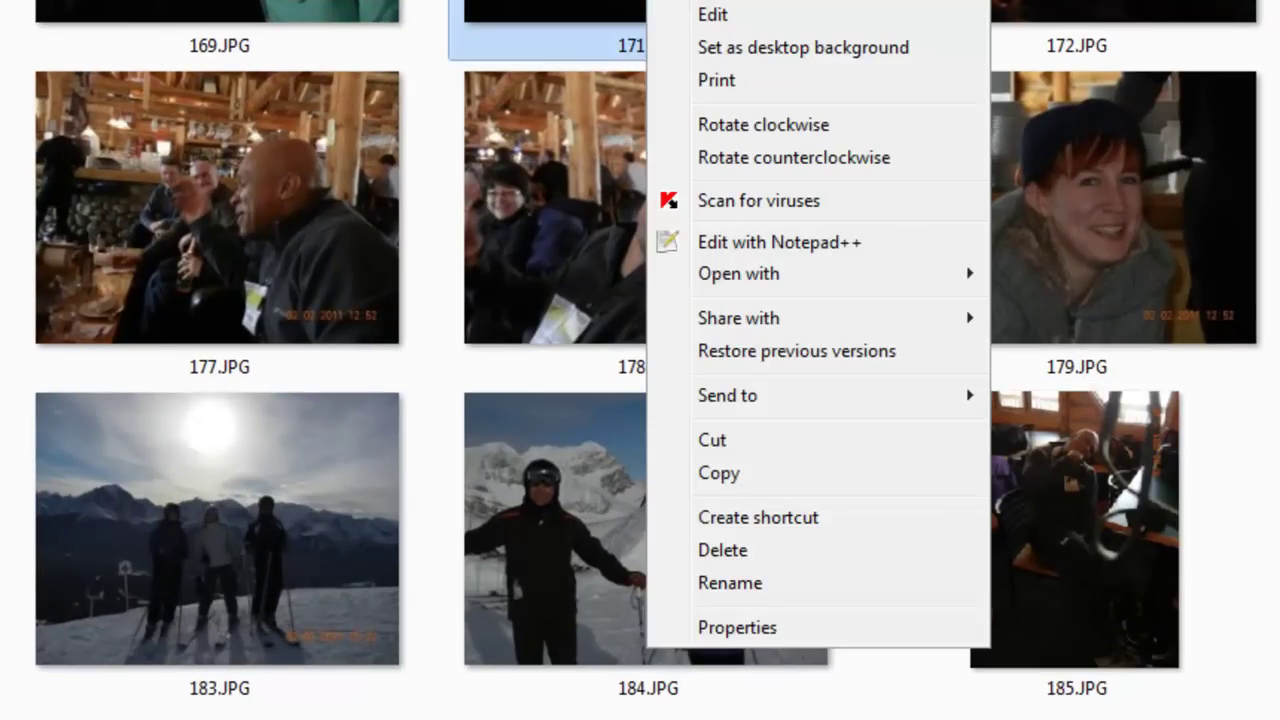
Open 171.JPG with Paint.NET from its Open with menu
mouse_move(766, 277)
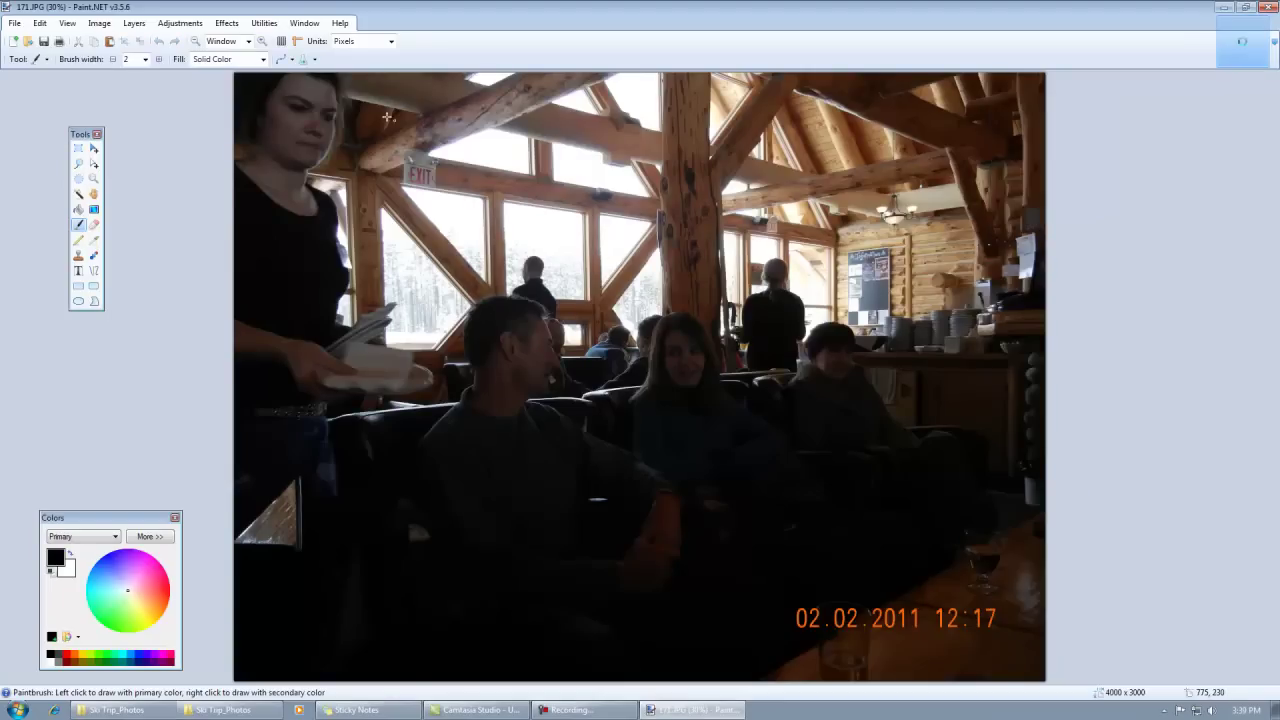
Raise the photo's brightness to 67 with Brightness/Contrast
left_click(203, 24)
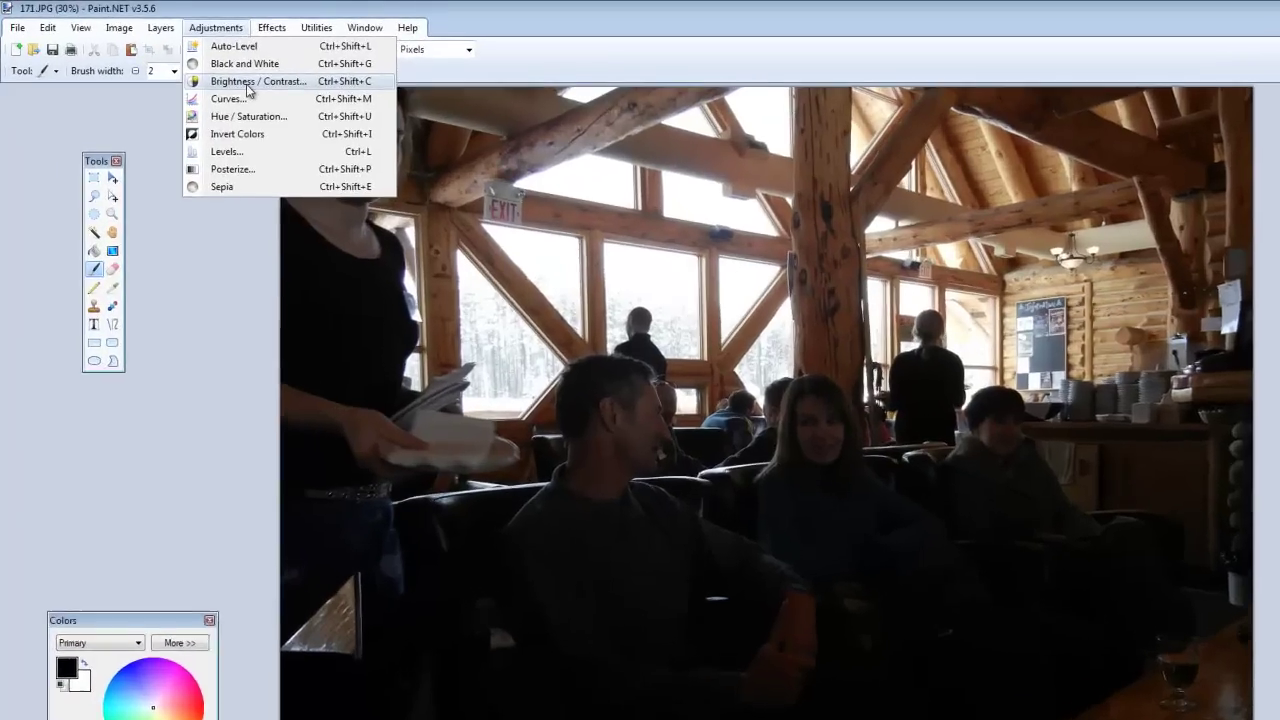
left_click(215, 67)
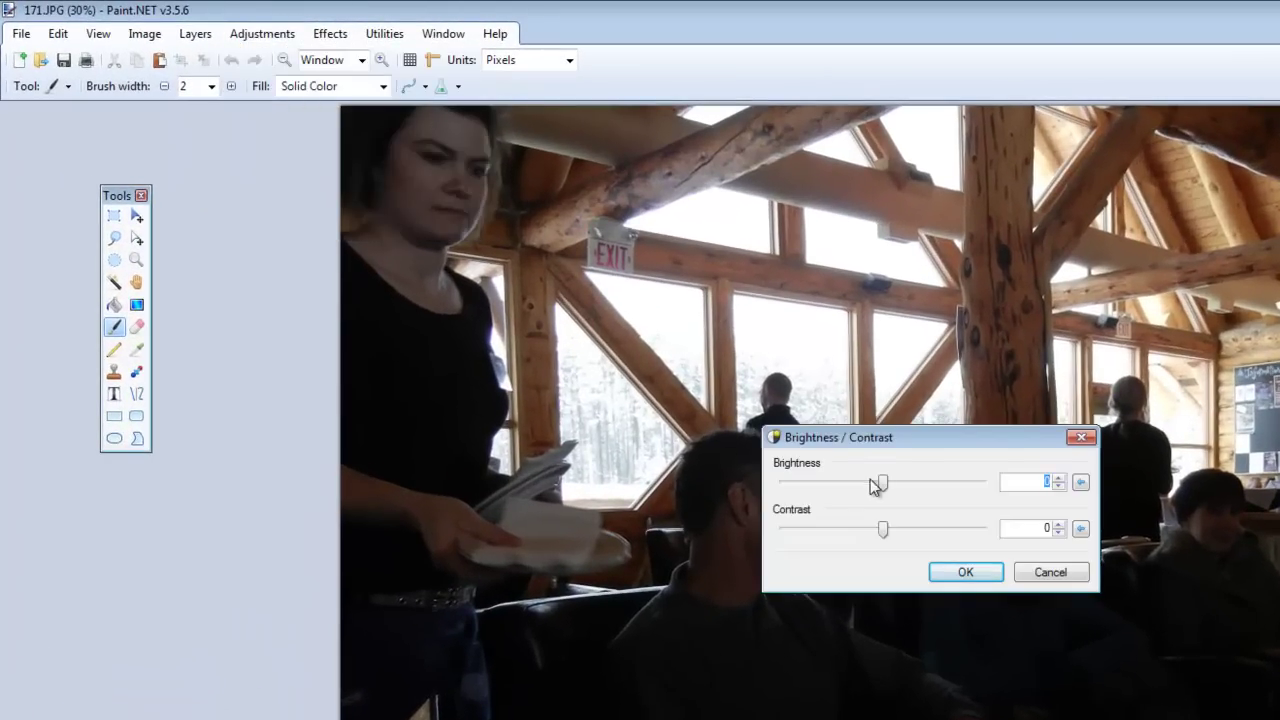
left_click_drag(870, 479, 950, 484)
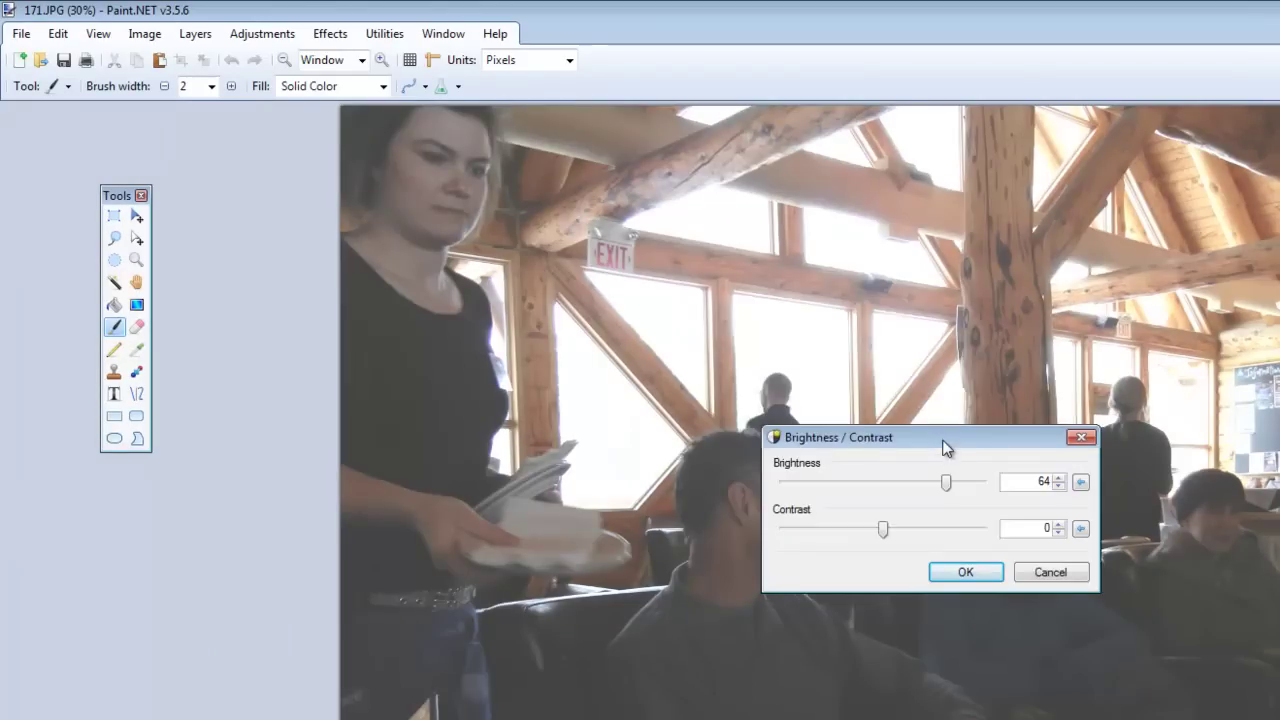
left_click_drag(946, 440, 870, 211)
left_click_drag(877, 262, 880, 257)
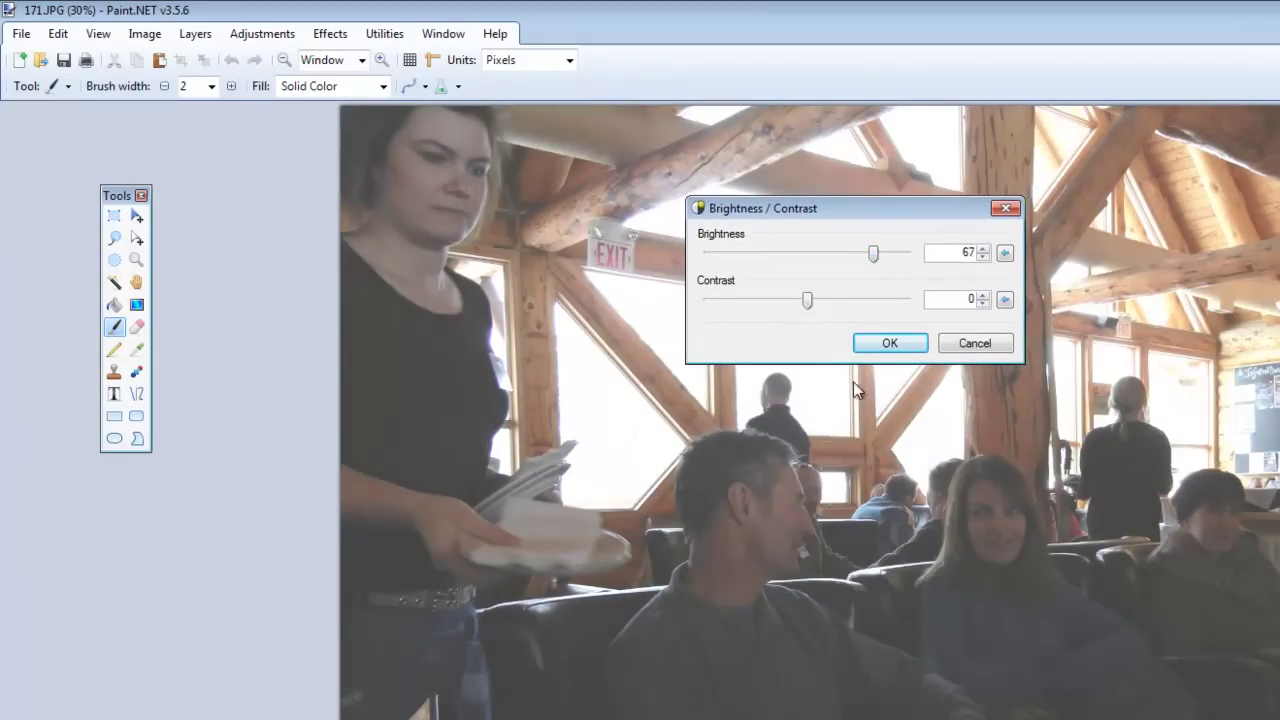
left_click(890, 343)
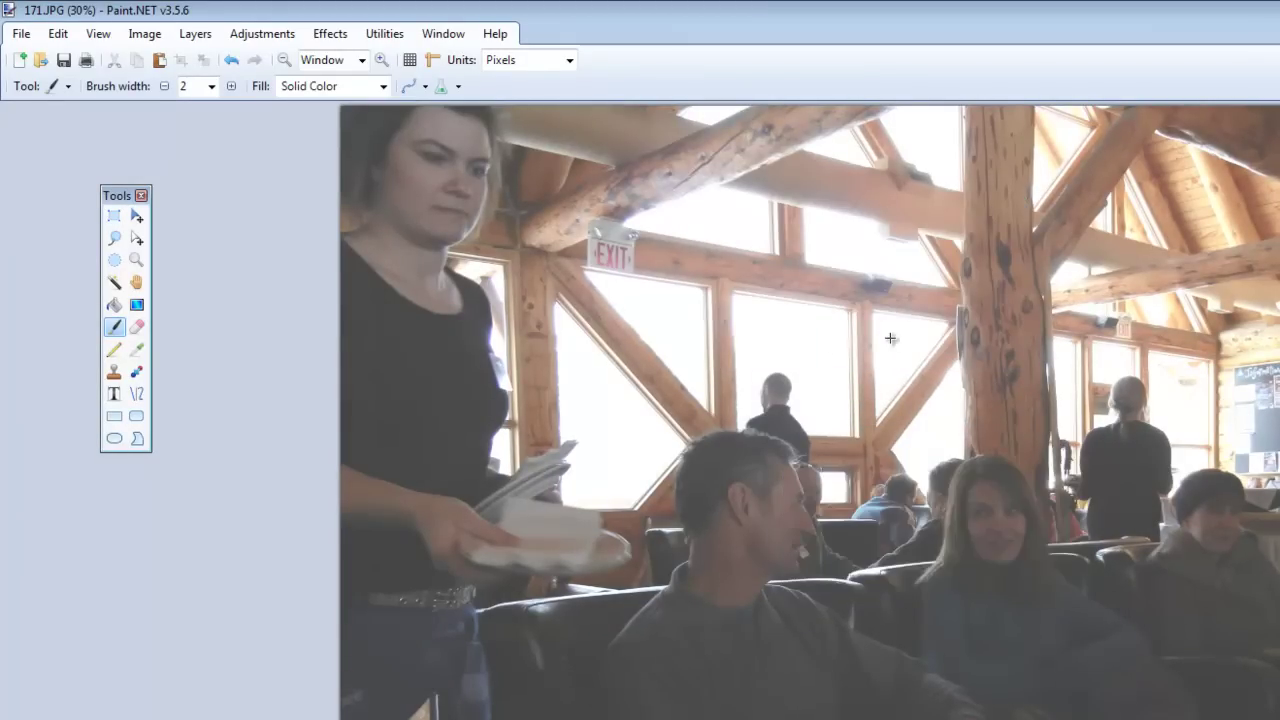
Crop the photo to the seated group and save it as JPEG quality 95
left_click(115, 218)
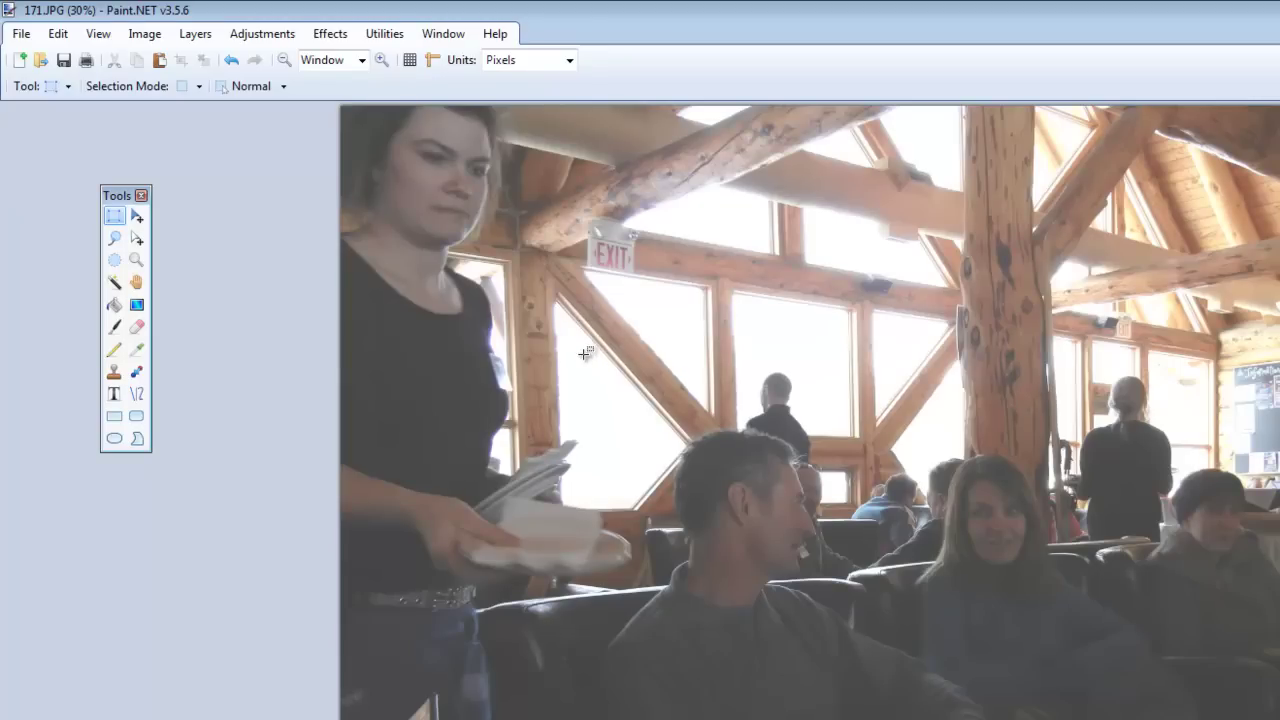
left_click_drag(558, 344, 1279, 719)
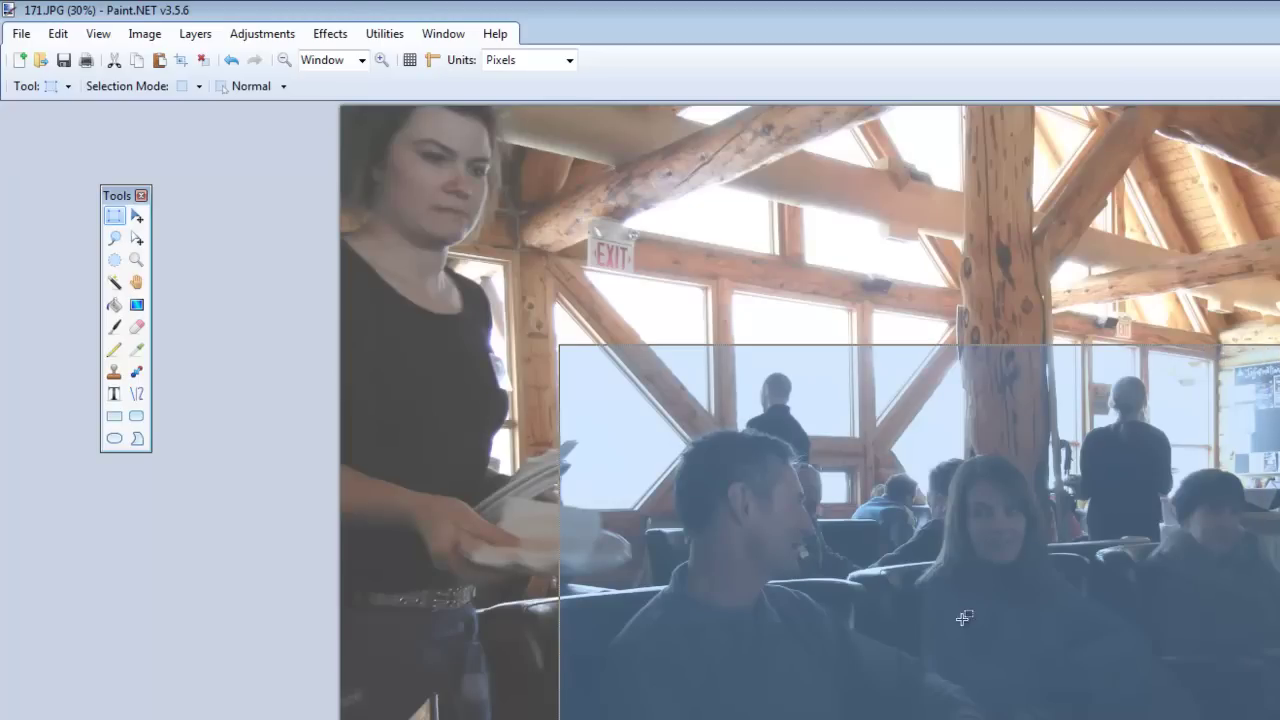
left_click(145, 33)
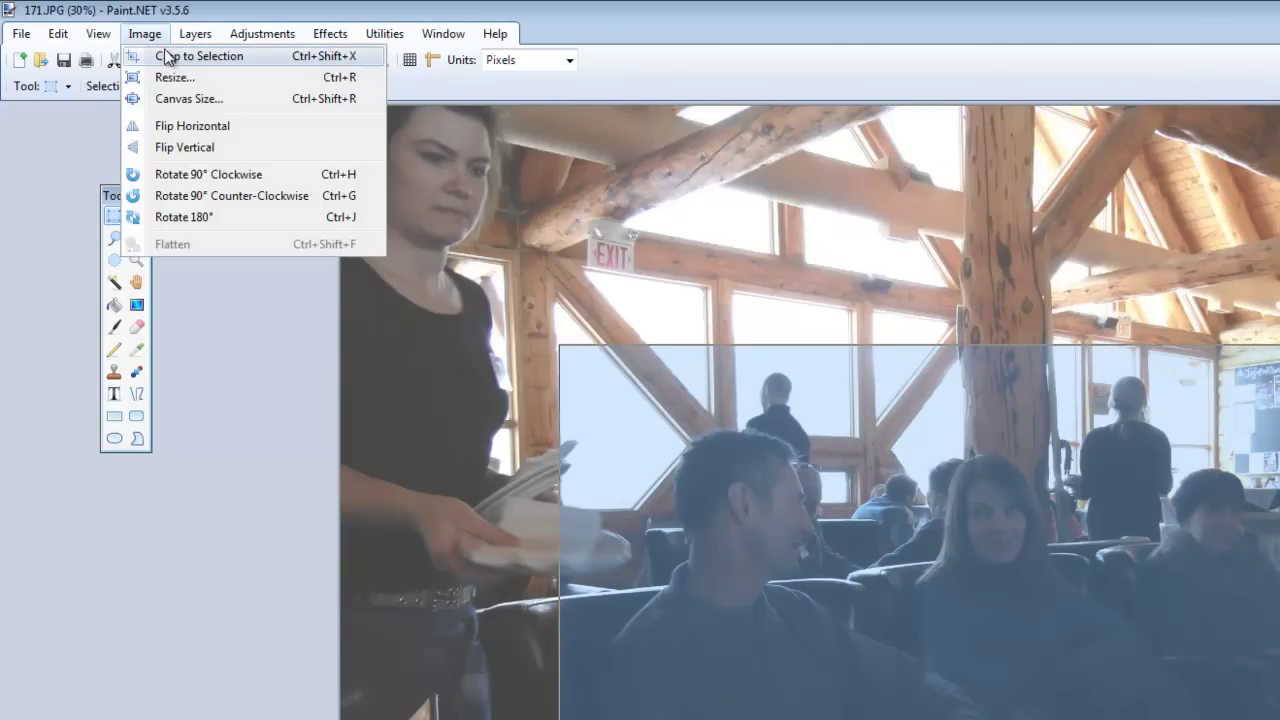
left_click(168, 57)
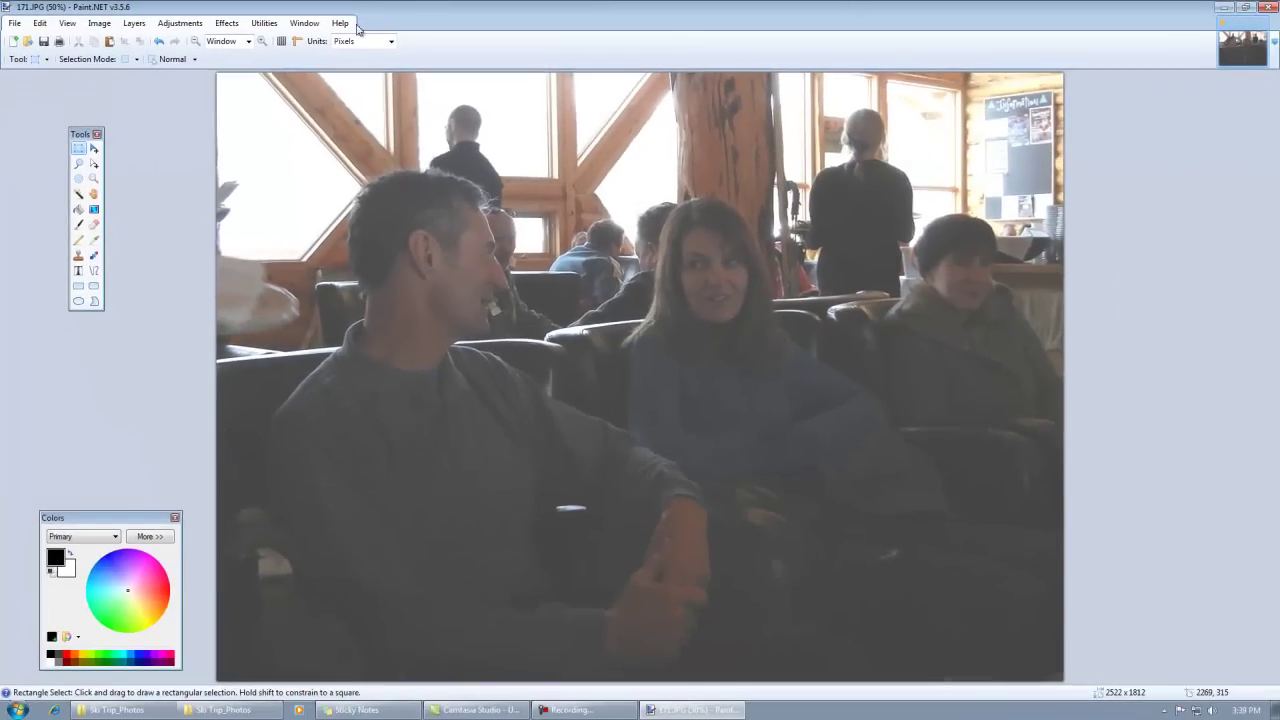
left_click(43, 41)
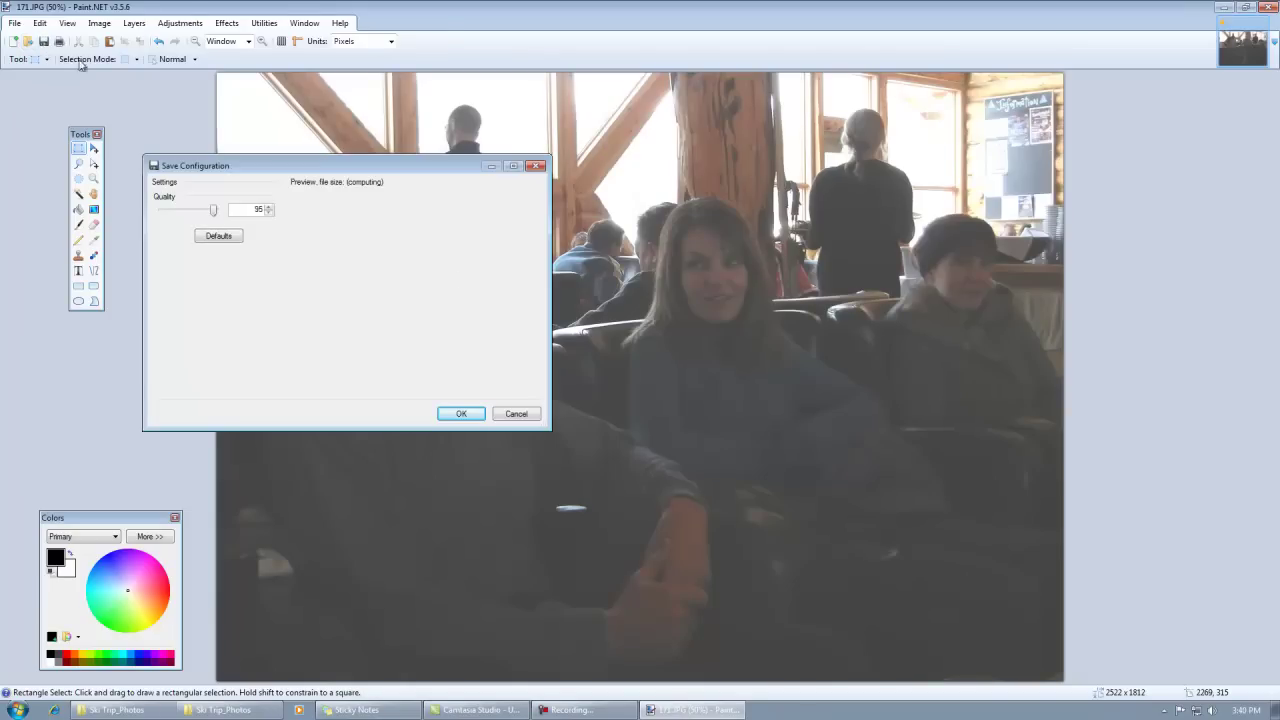
left_click(458, 414)
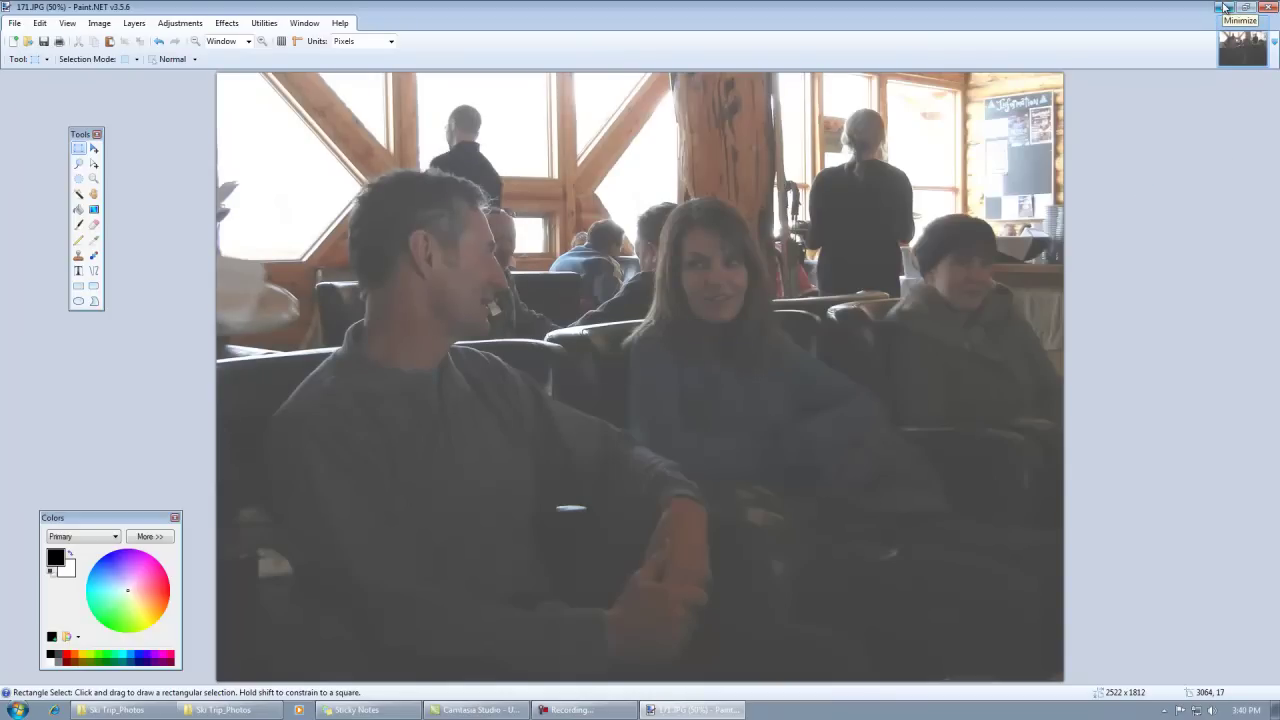
Minimize Paint.NET, then open 172.JPG in Paint.NET and close it again
left_click(1225, 8)
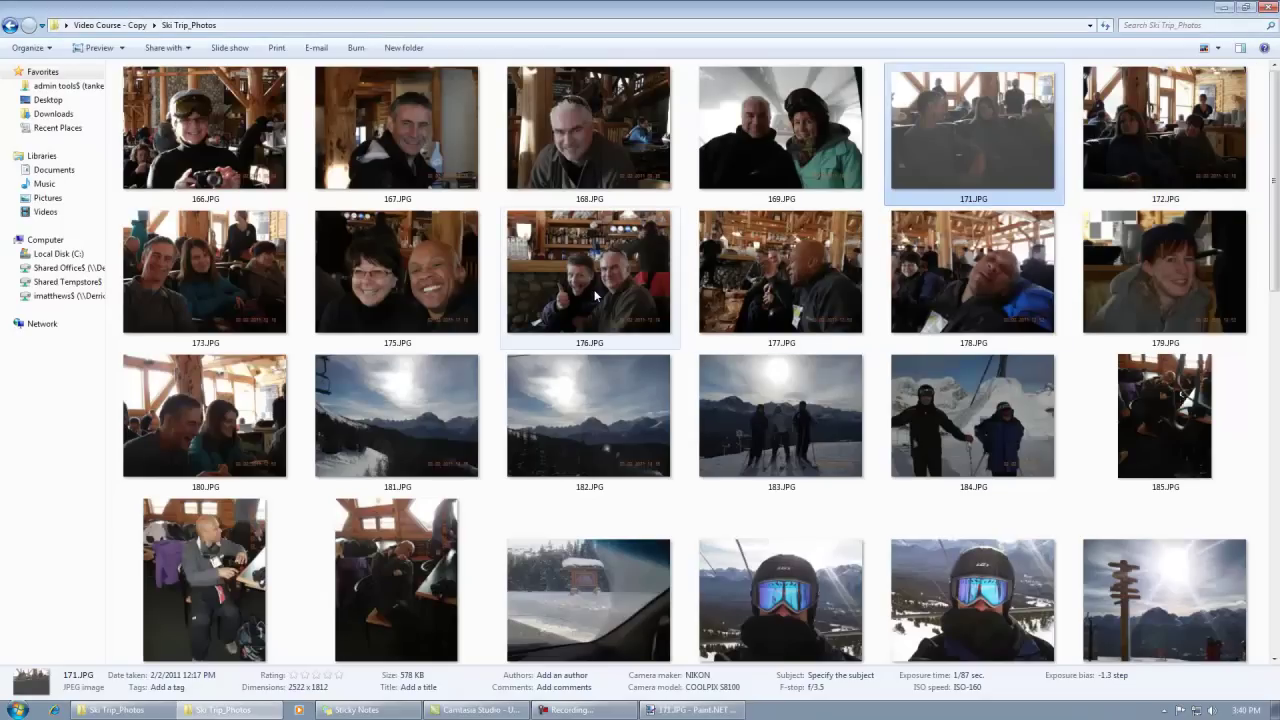
right_click(1155, 141)
left_click(1160, 164)
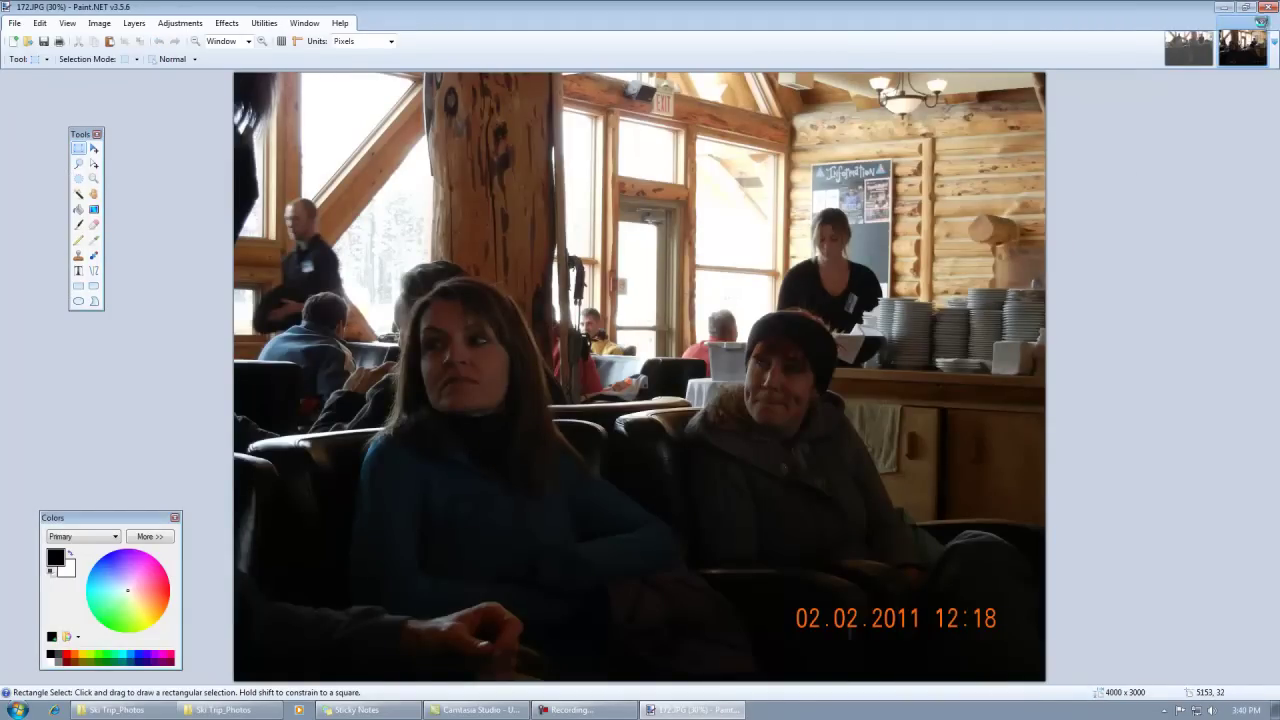
left_click(1260, 20)
left_click(1224, 7)
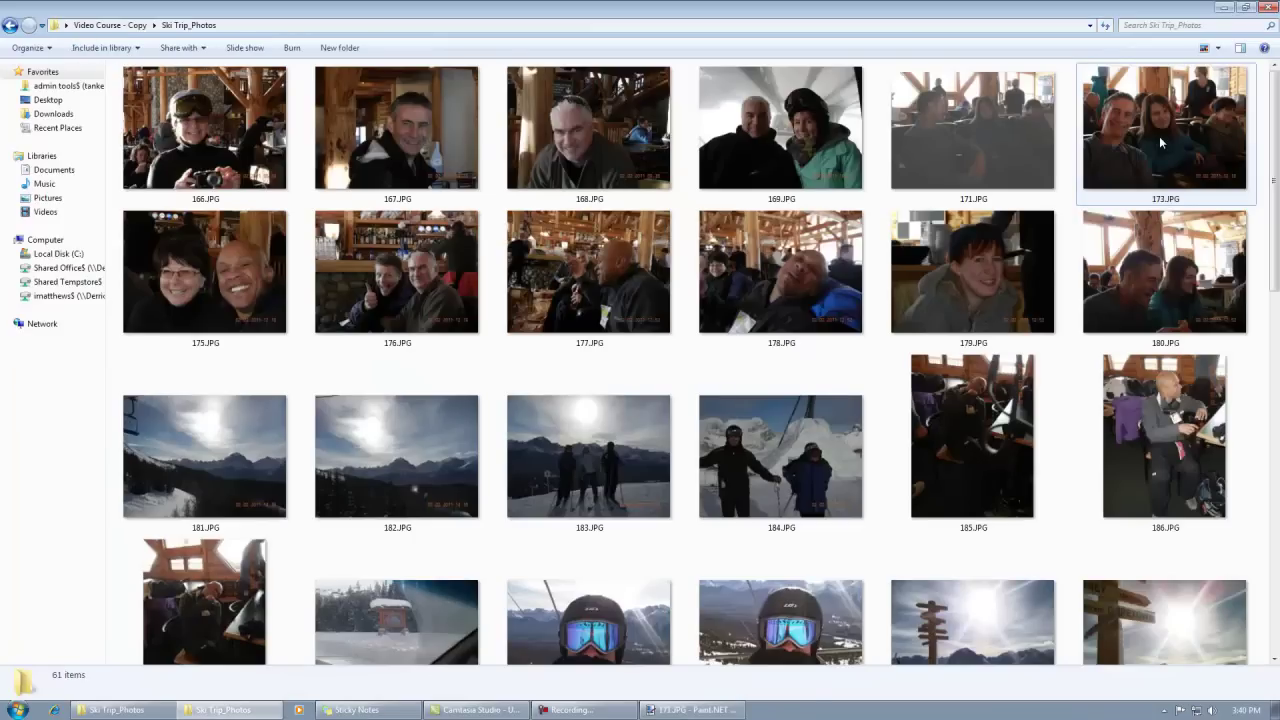
Open 173.JPG in Paint.NET via Open with
right_click(1159, 138)
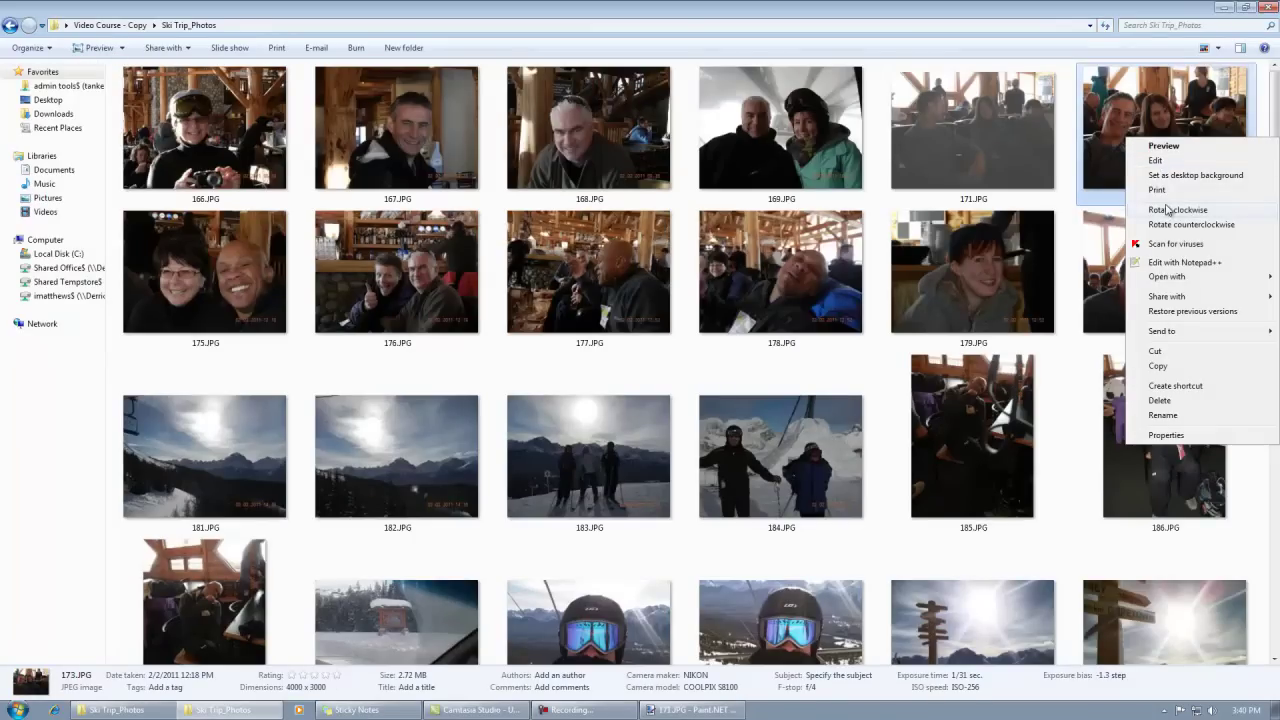
mouse_move(1179, 281)
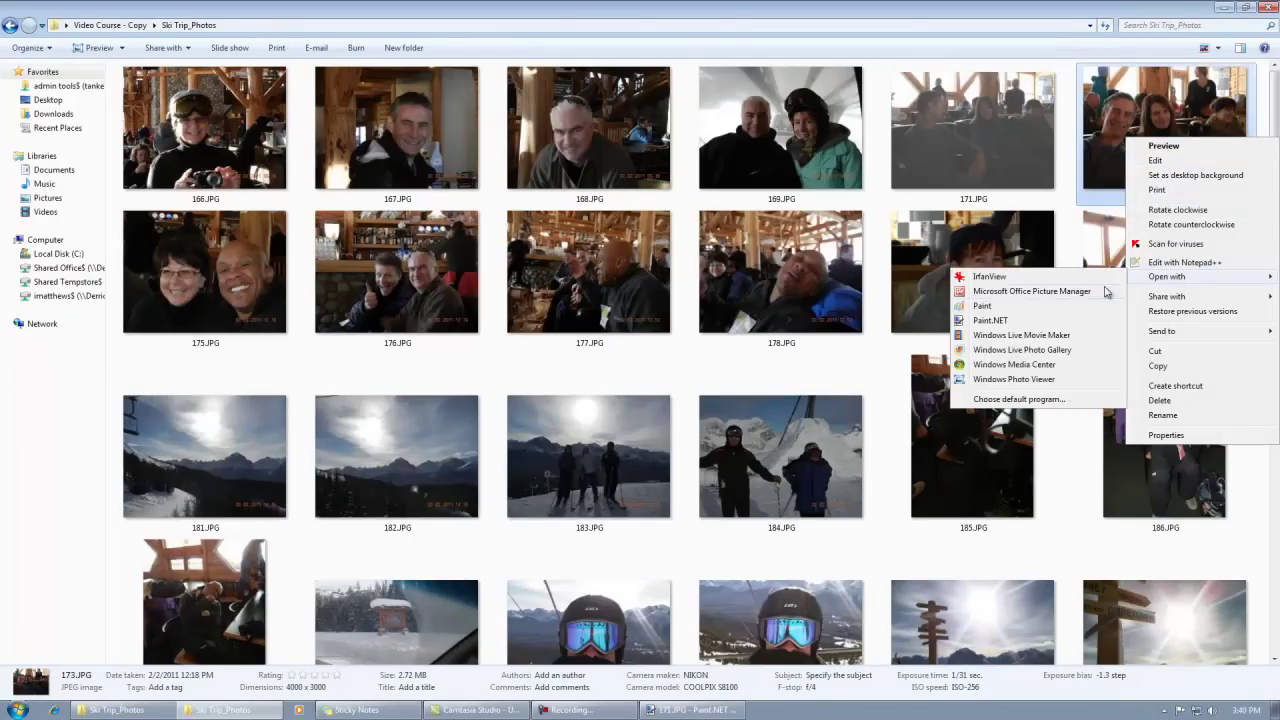
left_click(1065, 323)
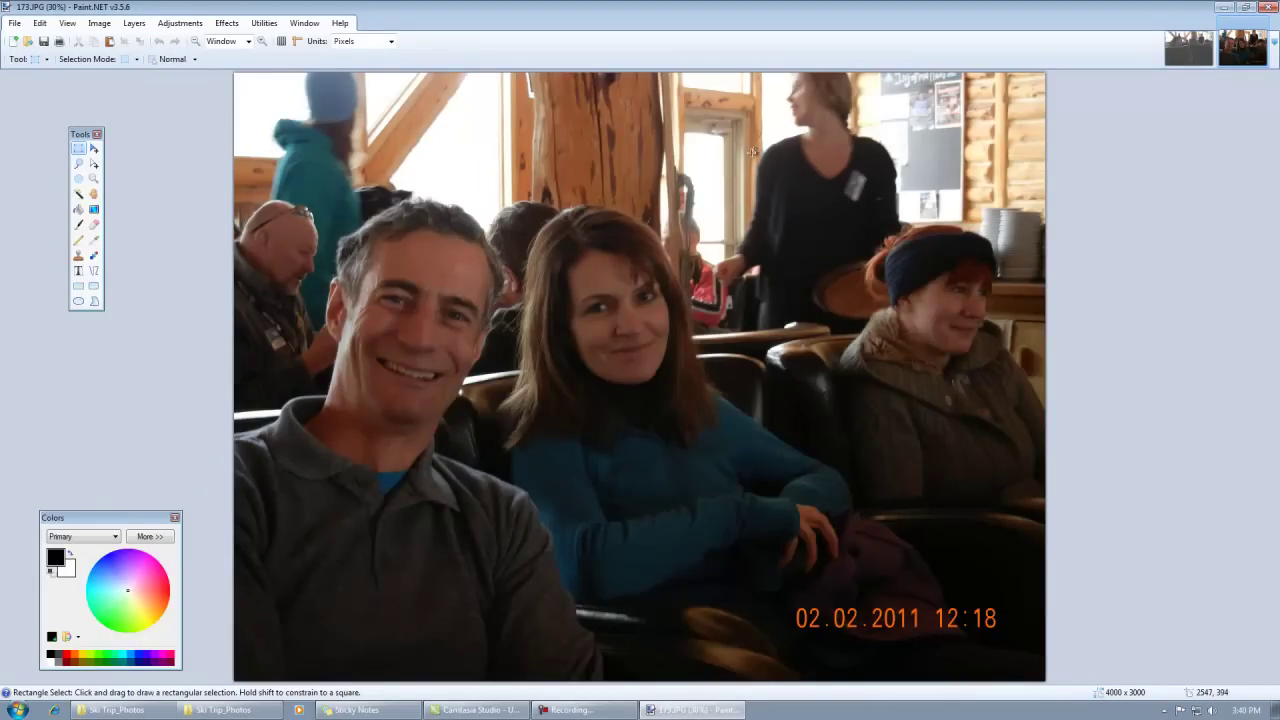
Crop 173.JPG to the two smiling faces, giving 2646 x 2292
left_click_drag(772, 131, 40, 596)
left_click(99, 22)
left_click(113, 40)
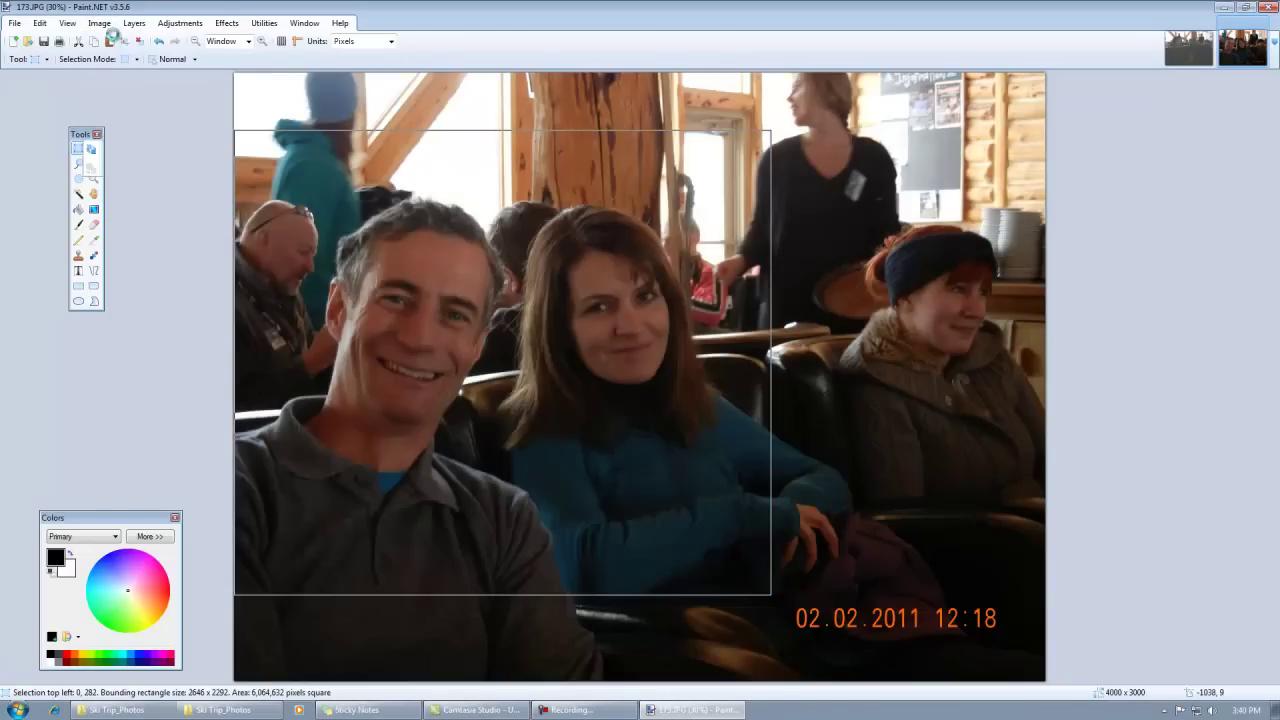
Raise the photo's brightness by 34, then minimize Paint.NET
left_click(179, 23)
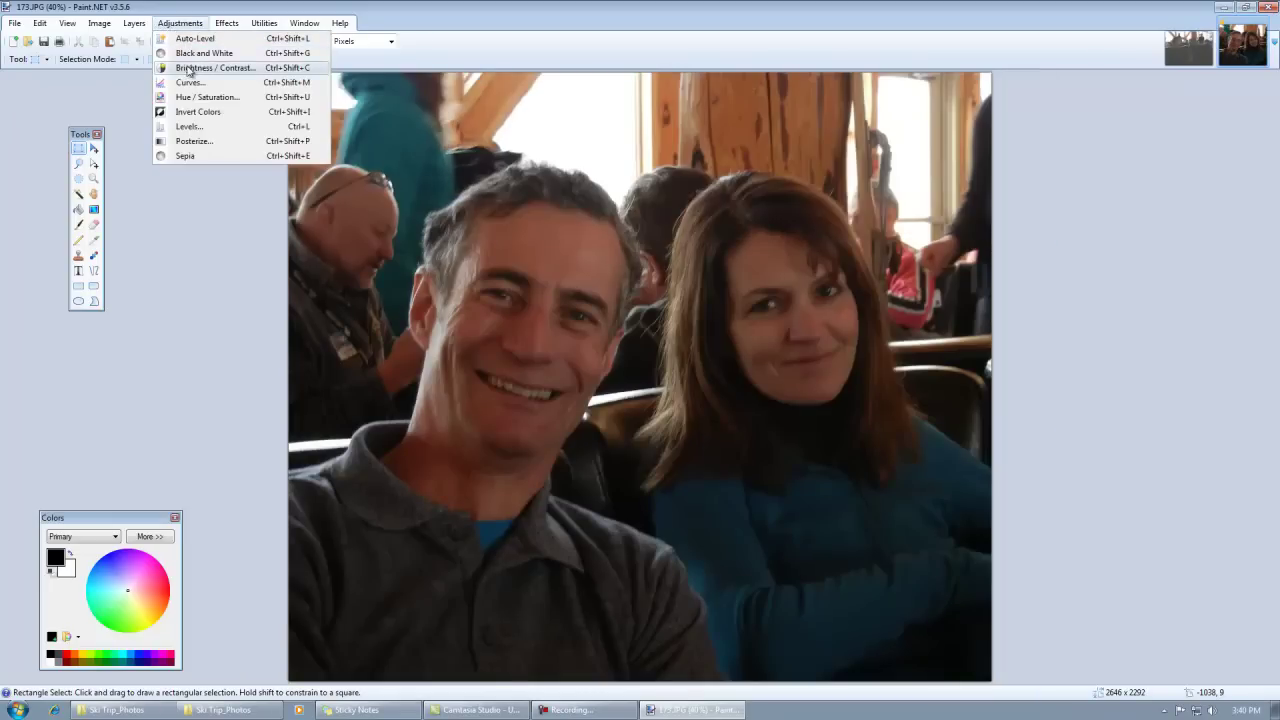
left_click(212, 67)
left_click_drag(649, 333, 632, 337)
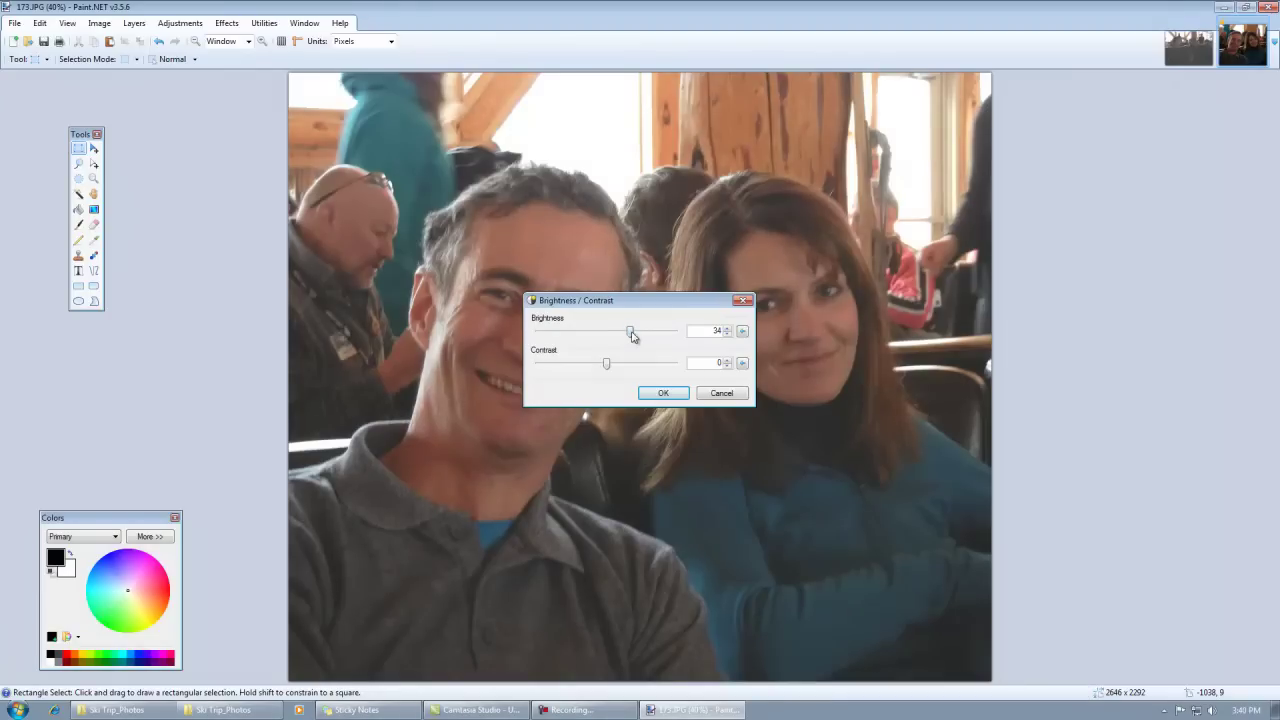
left_click(662, 393)
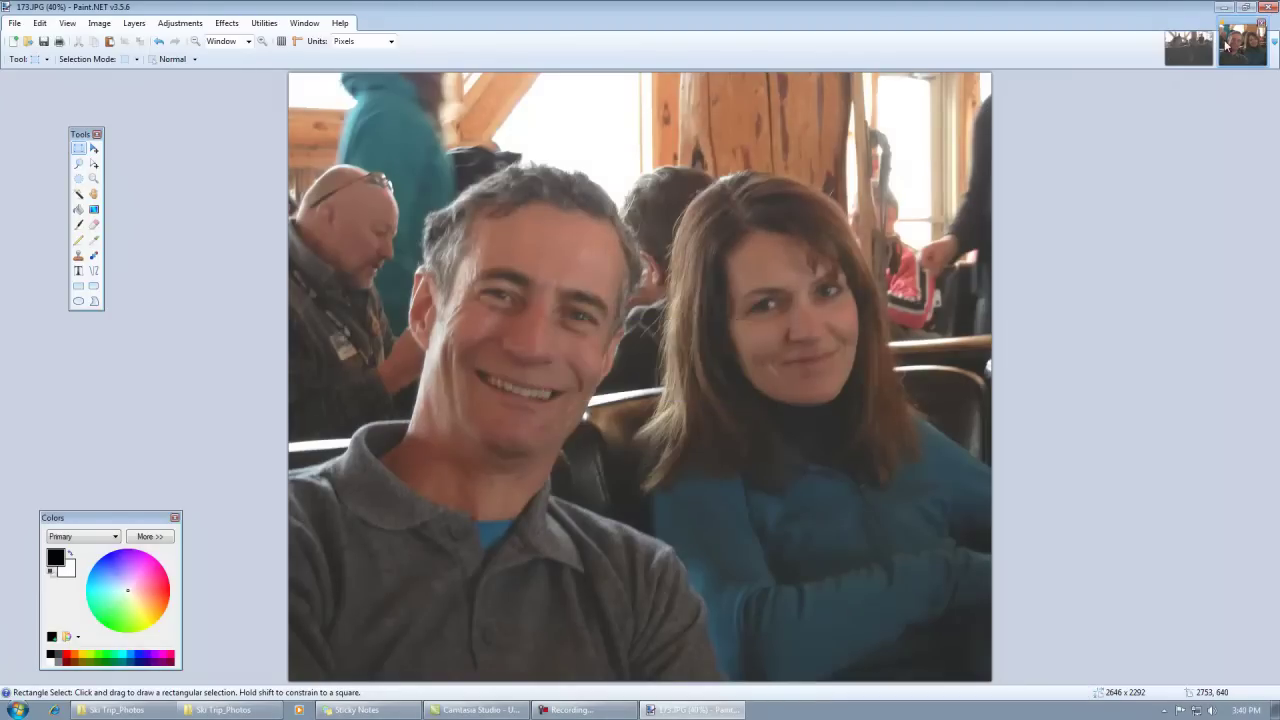
left_click(1224, 7)
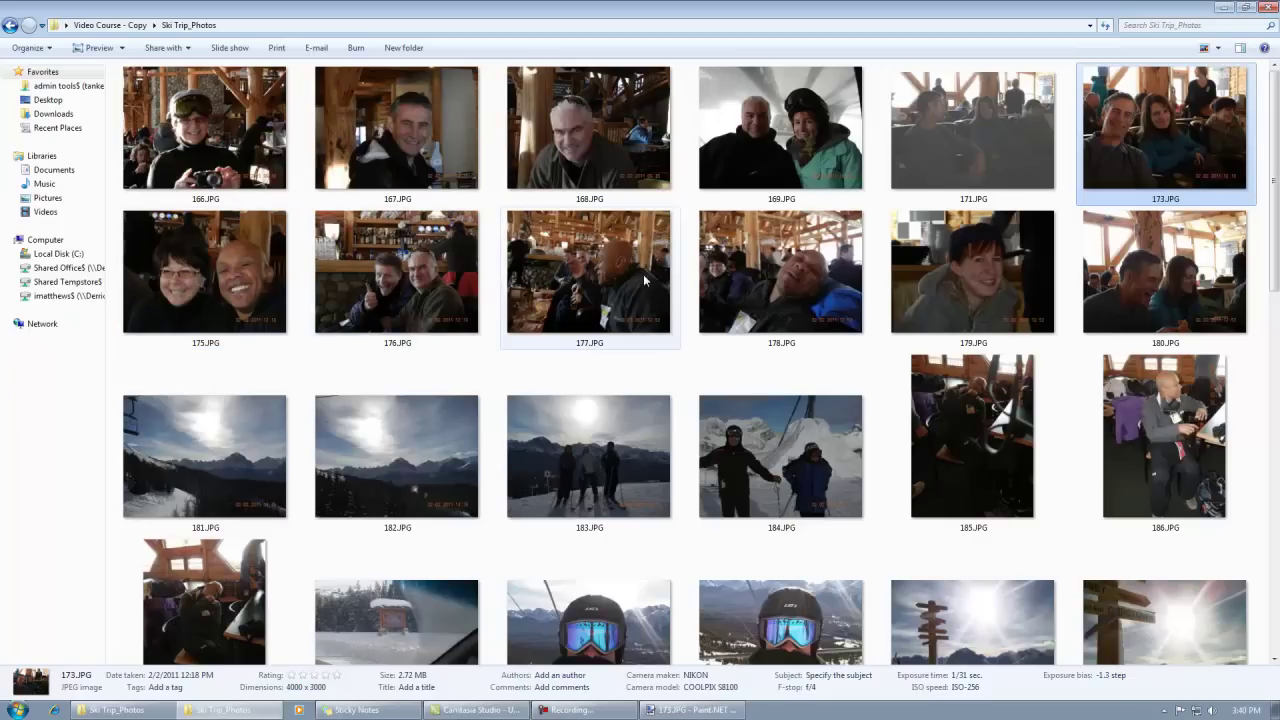
Open 178.JPG in Paint.NET and apply a moderate Brightness/Contrast increase
right_click(838, 288)
left_click(889, 310)
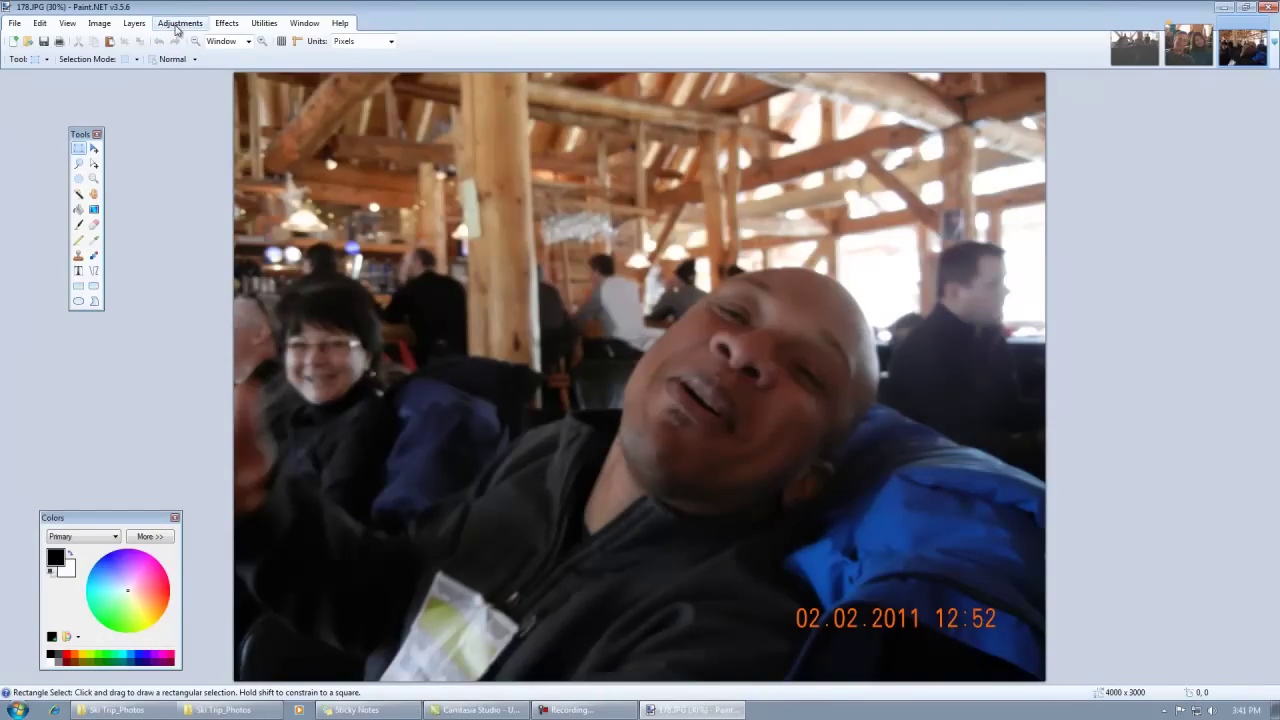
left_click(178, 23)
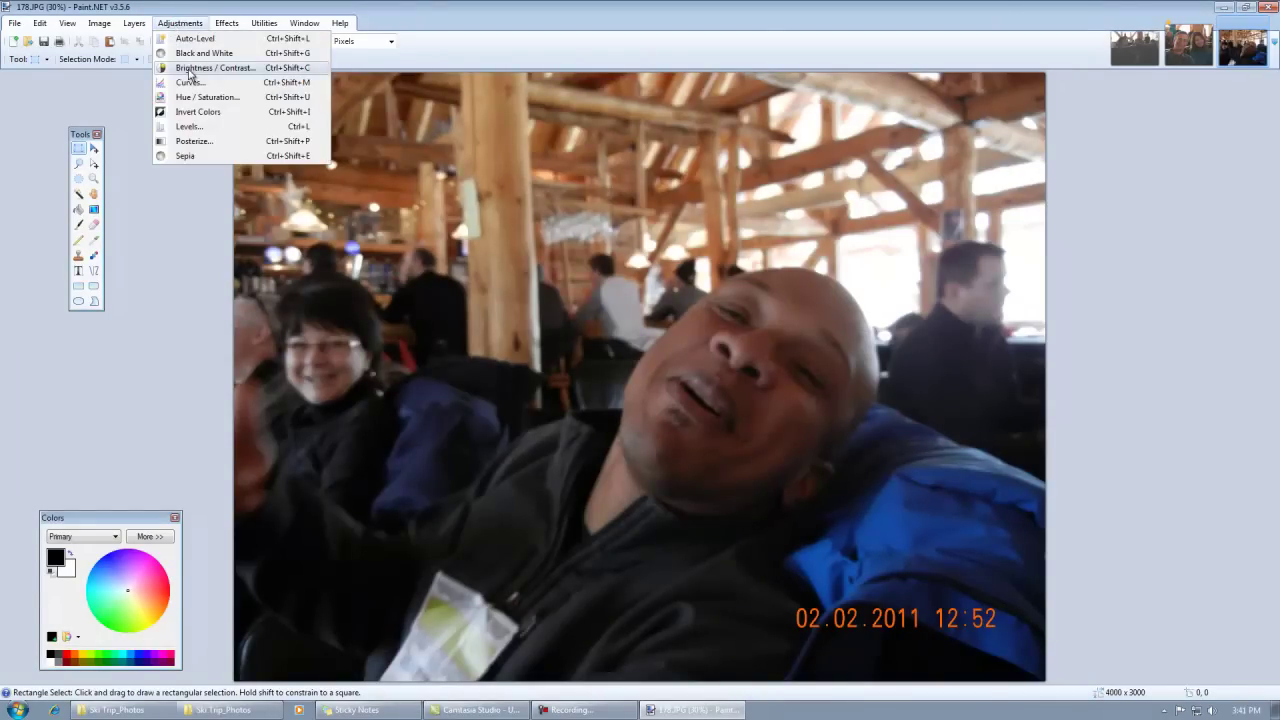
left_click(190, 68)
left_click_drag(618, 289, 534, 271)
left_click(576, 331)
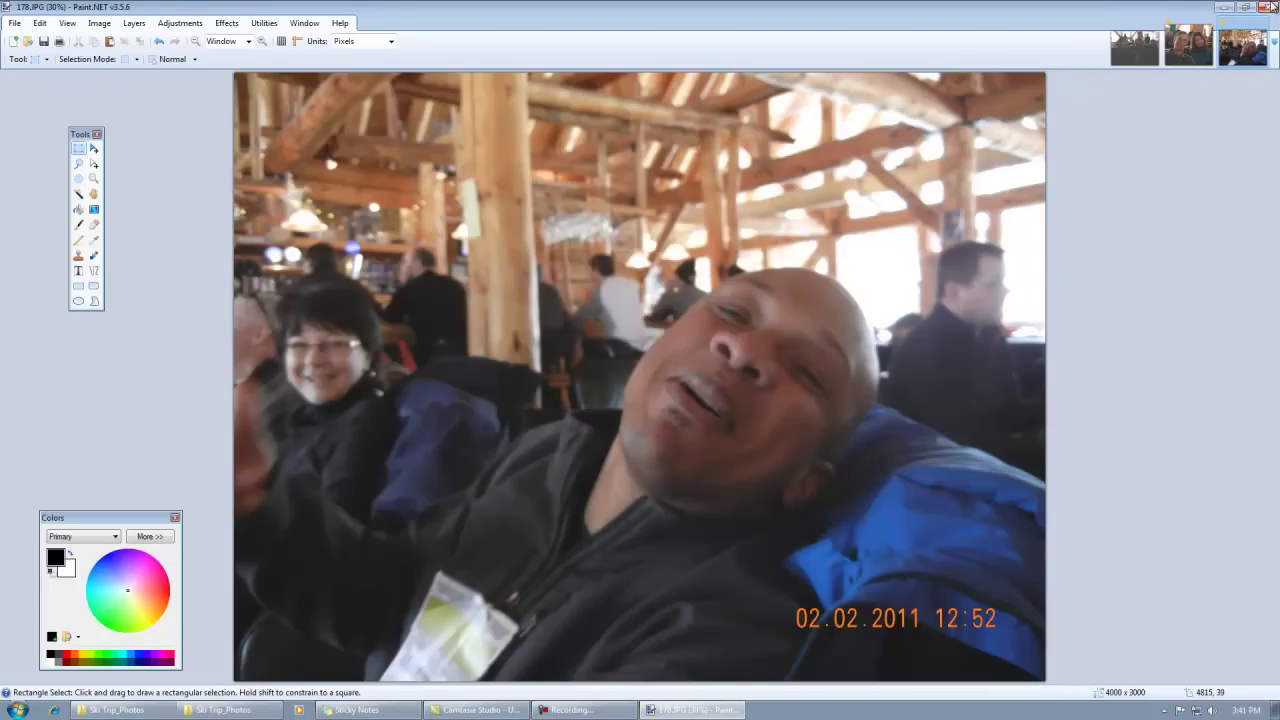
Close Paint.NET, saving 173.JPG and 178.JPG as JPEGs at quality 95
left_click(1270, 8)
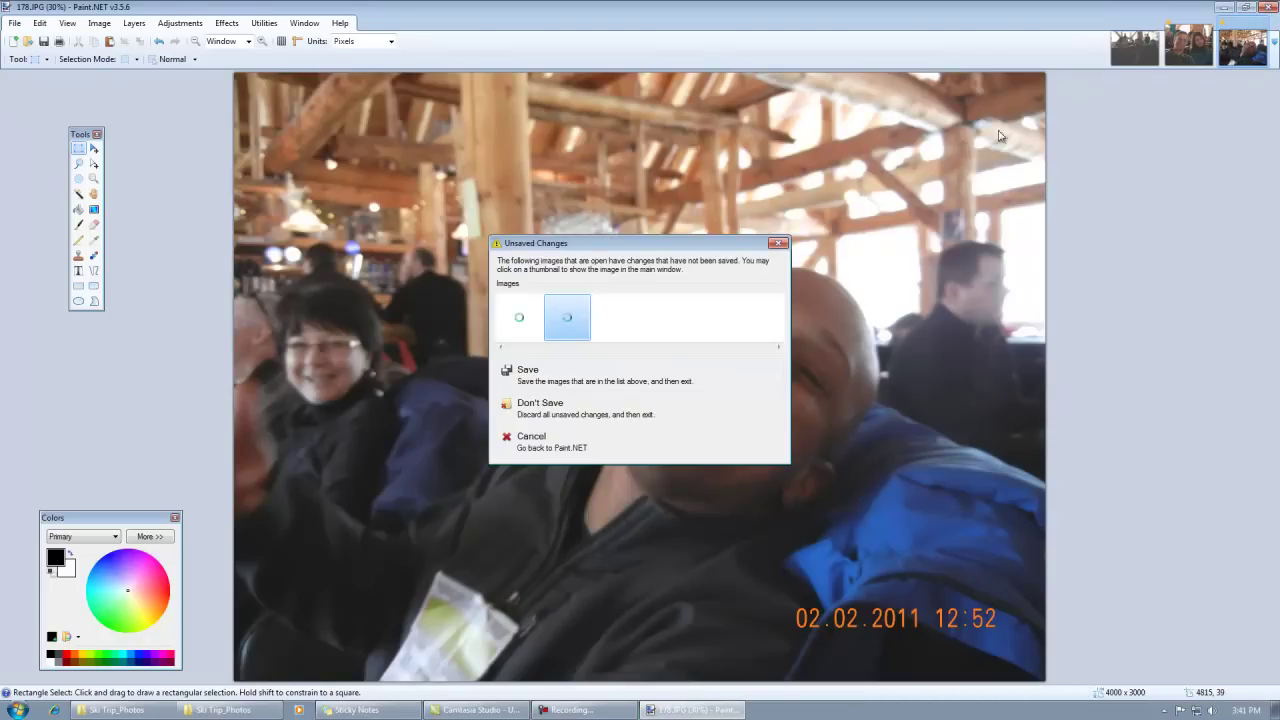
left_click(556, 372)
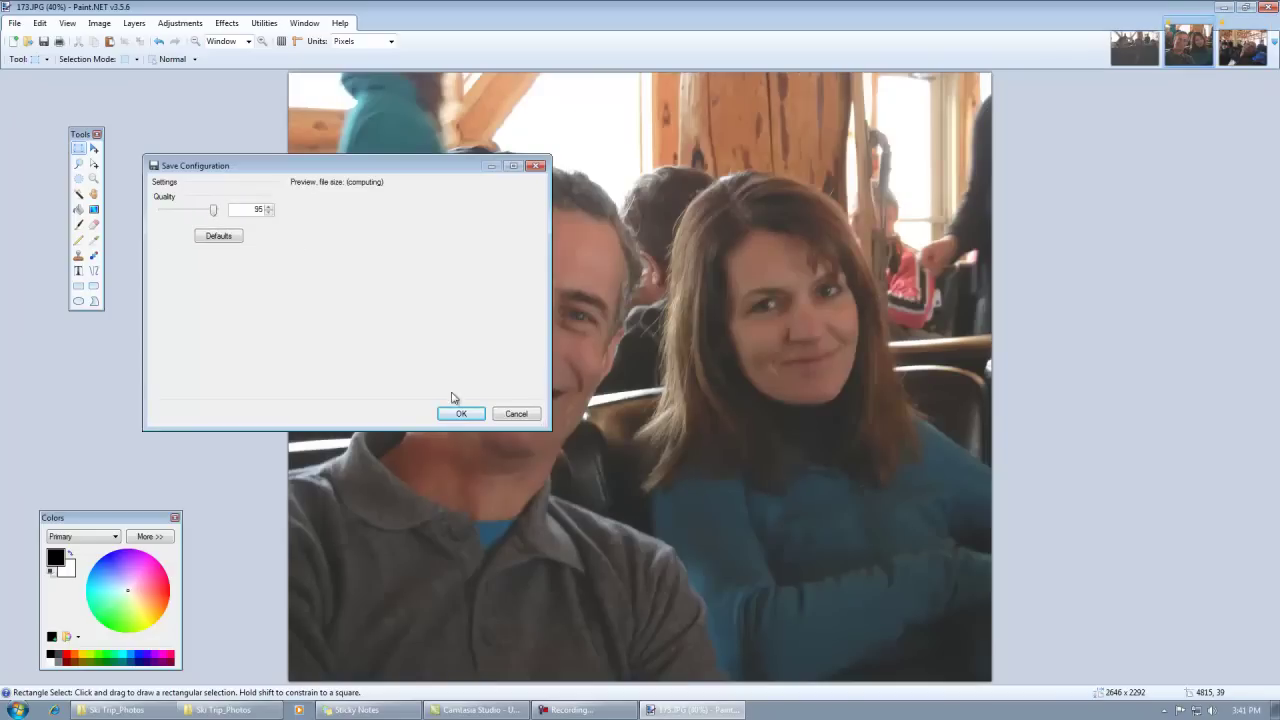
left_click(461, 415)
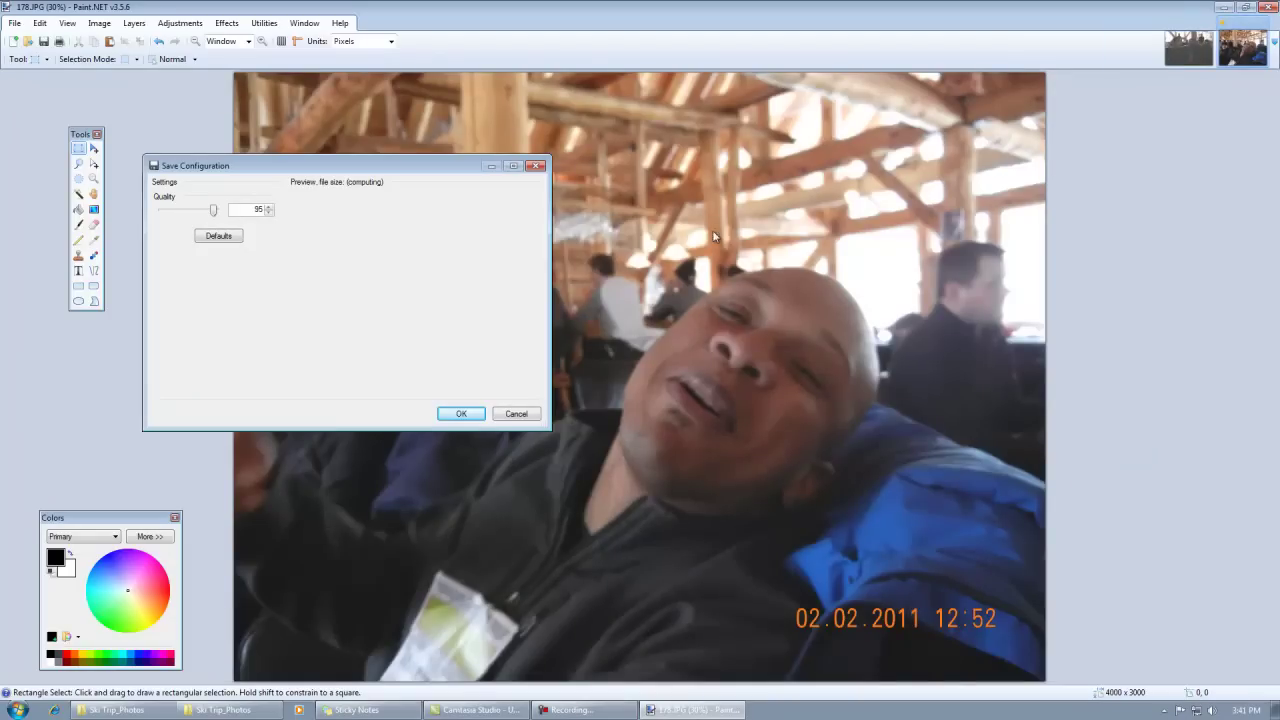
left_click(461, 415)
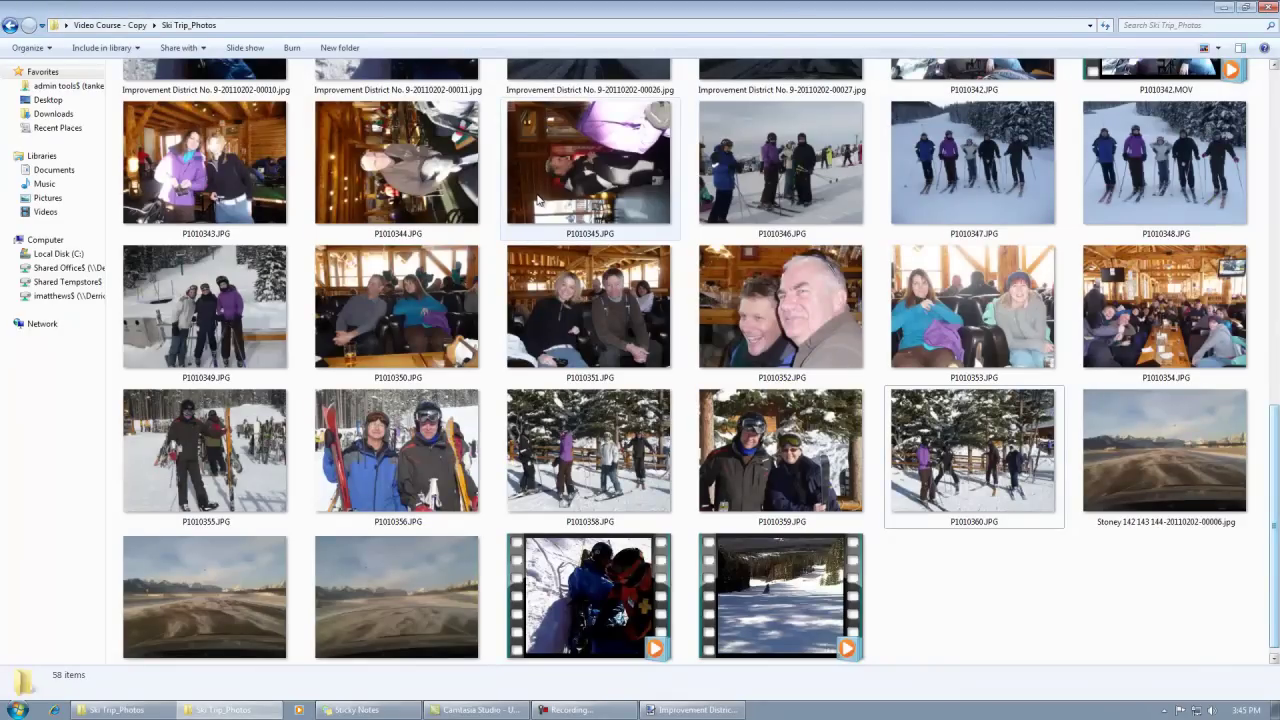
Open P1010345.JPG in Paint.NET and rotate it 90° clockwise to stand upright
right_click(563, 176)
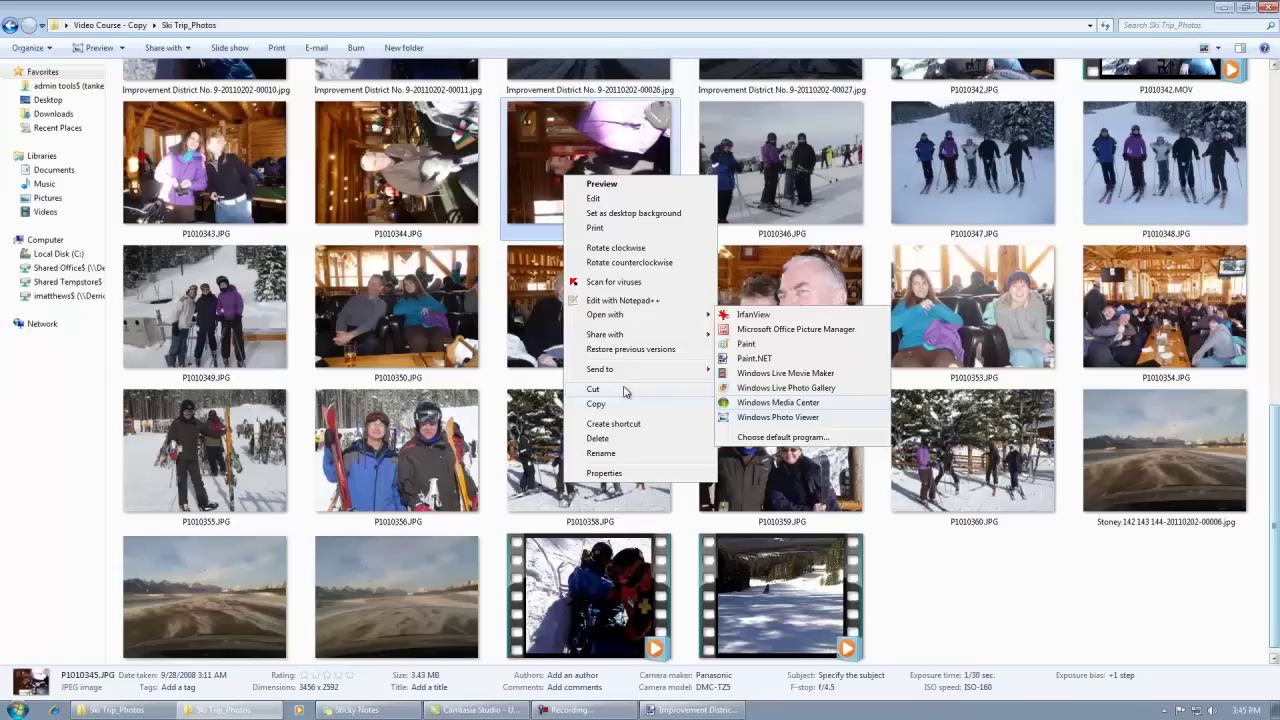
mouse_move(600, 318)
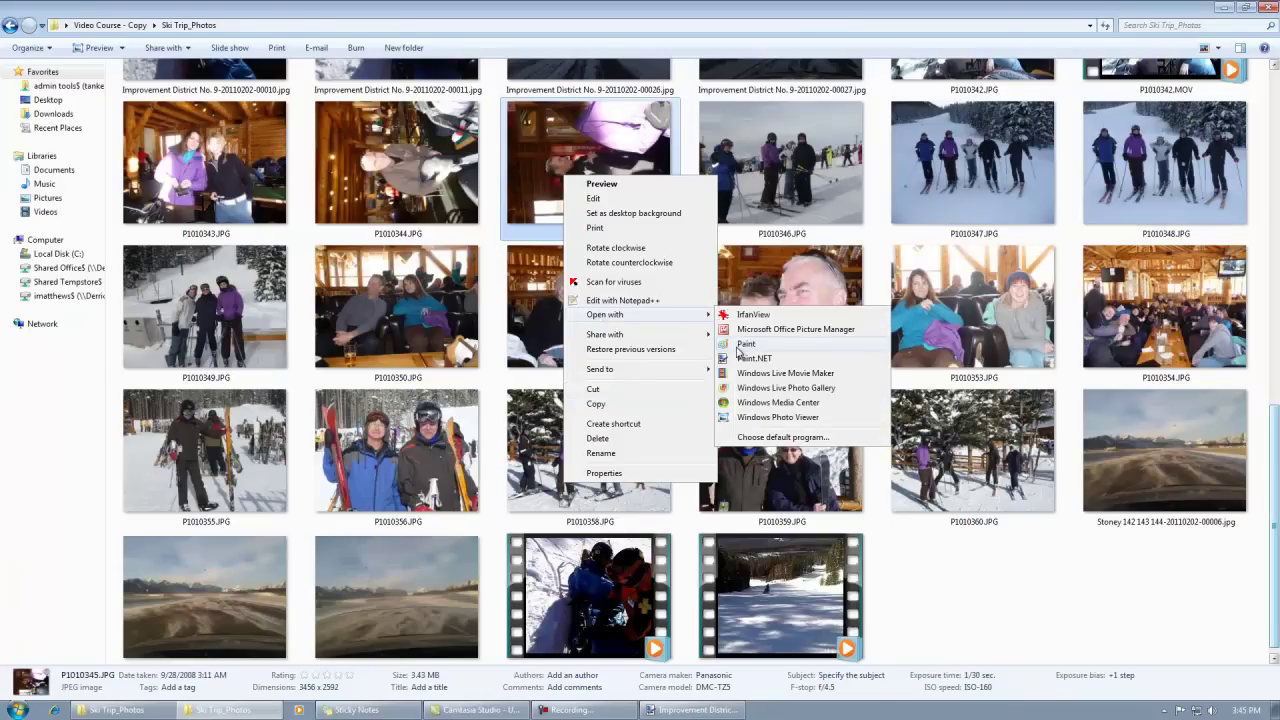
left_click(745, 359)
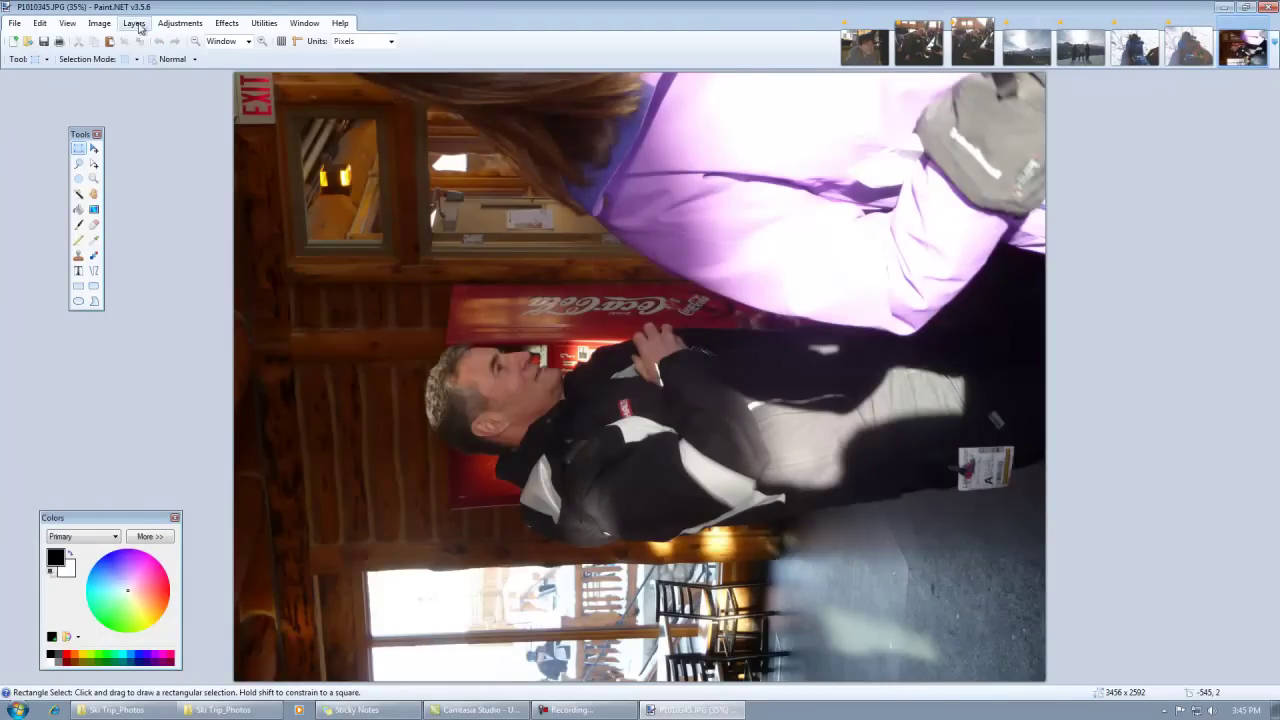
left_click(99, 23)
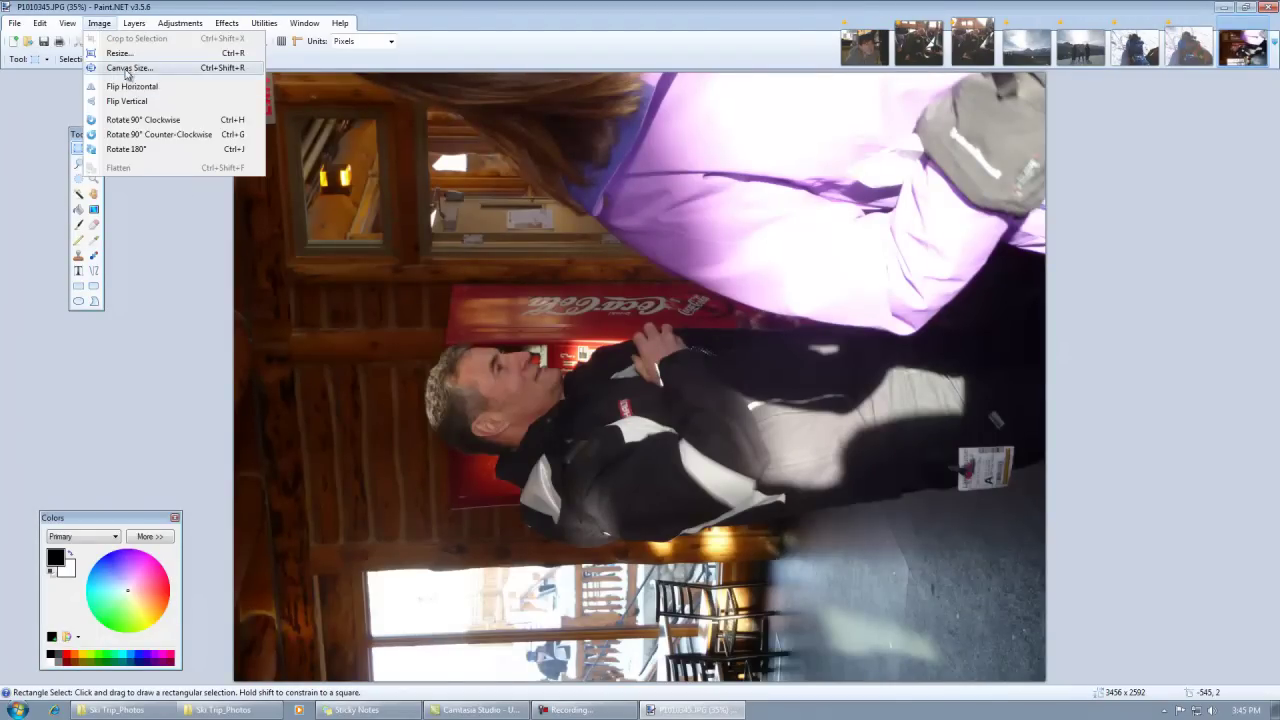
left_click(129, 120)
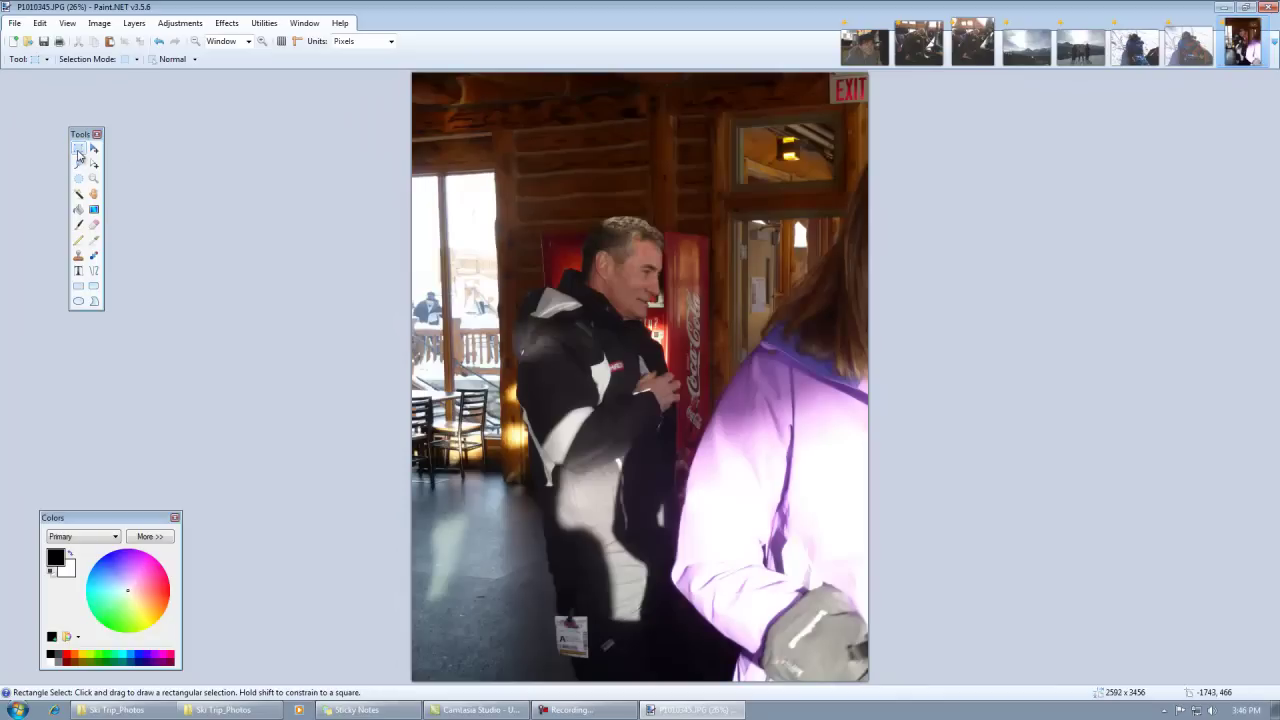
Crop the photo around the man by the Coca-Cola cooler, to 2001 x 2104
left_click_drag(410, 152, 765, 522)
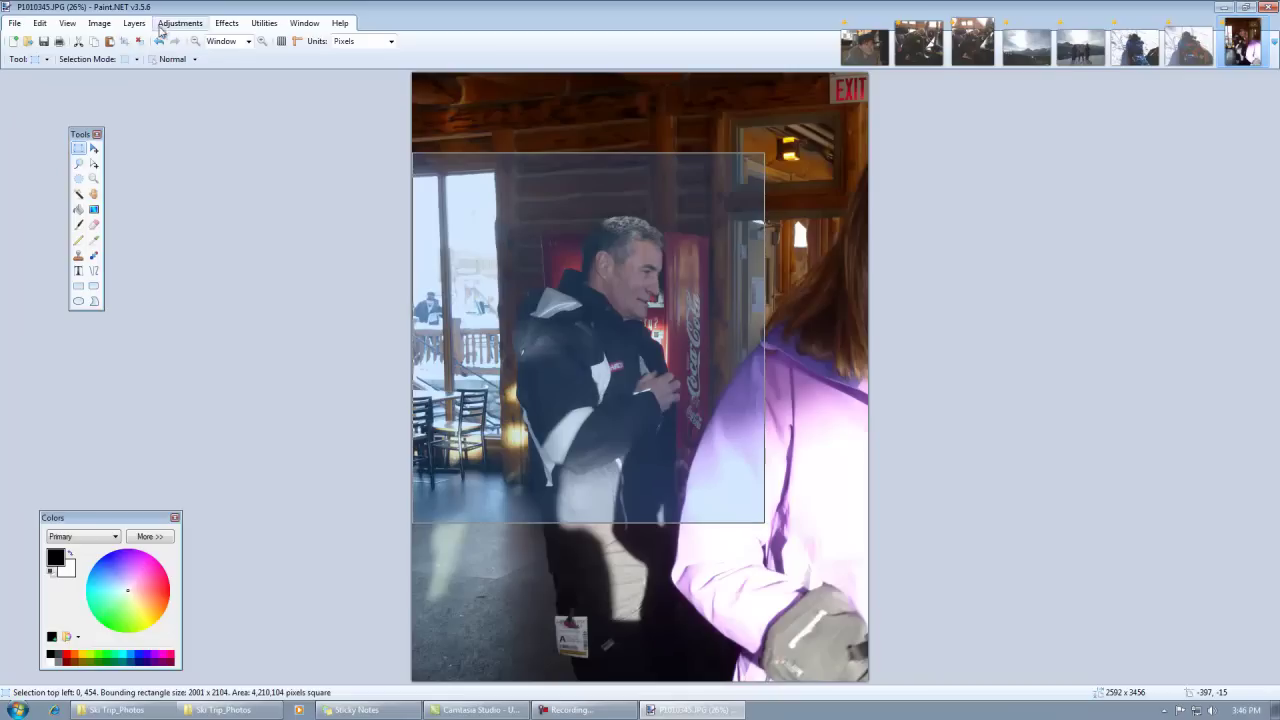
left_click(99, 23)
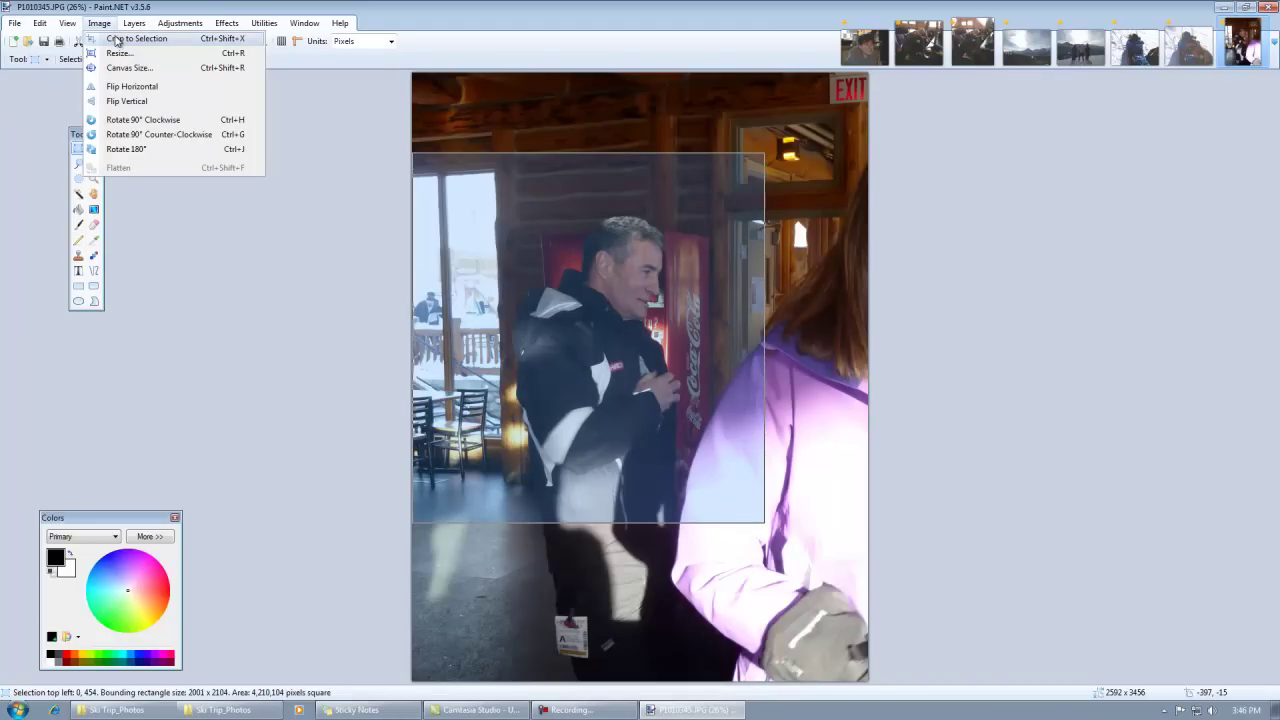
left_click(116, 39)
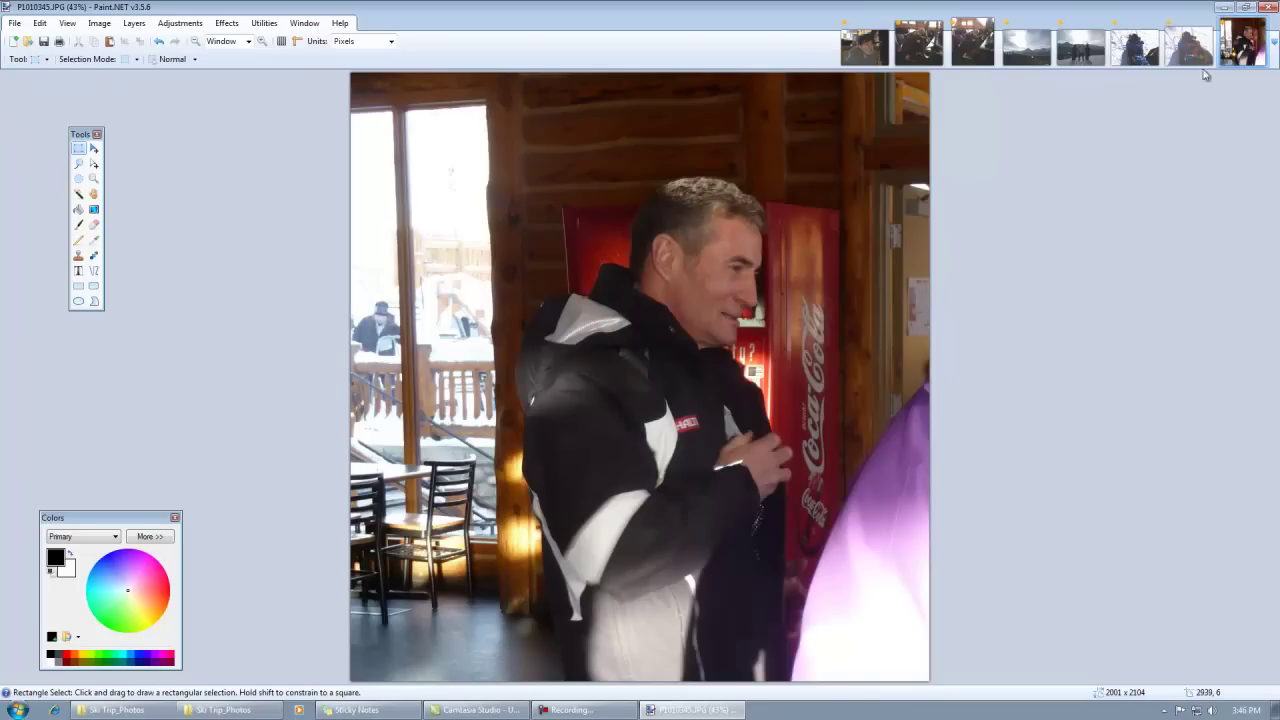
Close the cropped P1010345.JPG and save it with the default JPEG quality
left_click(1262, 26)
left_click(614, 362)
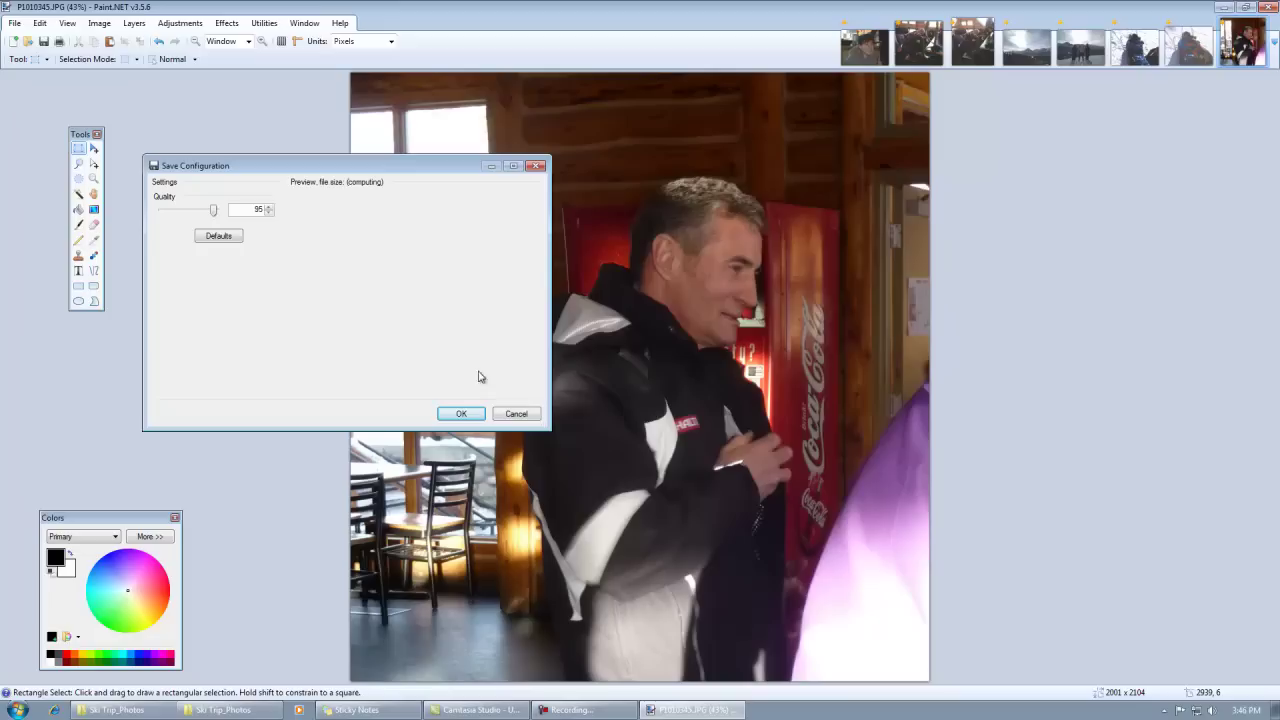
left_click(461, 413)
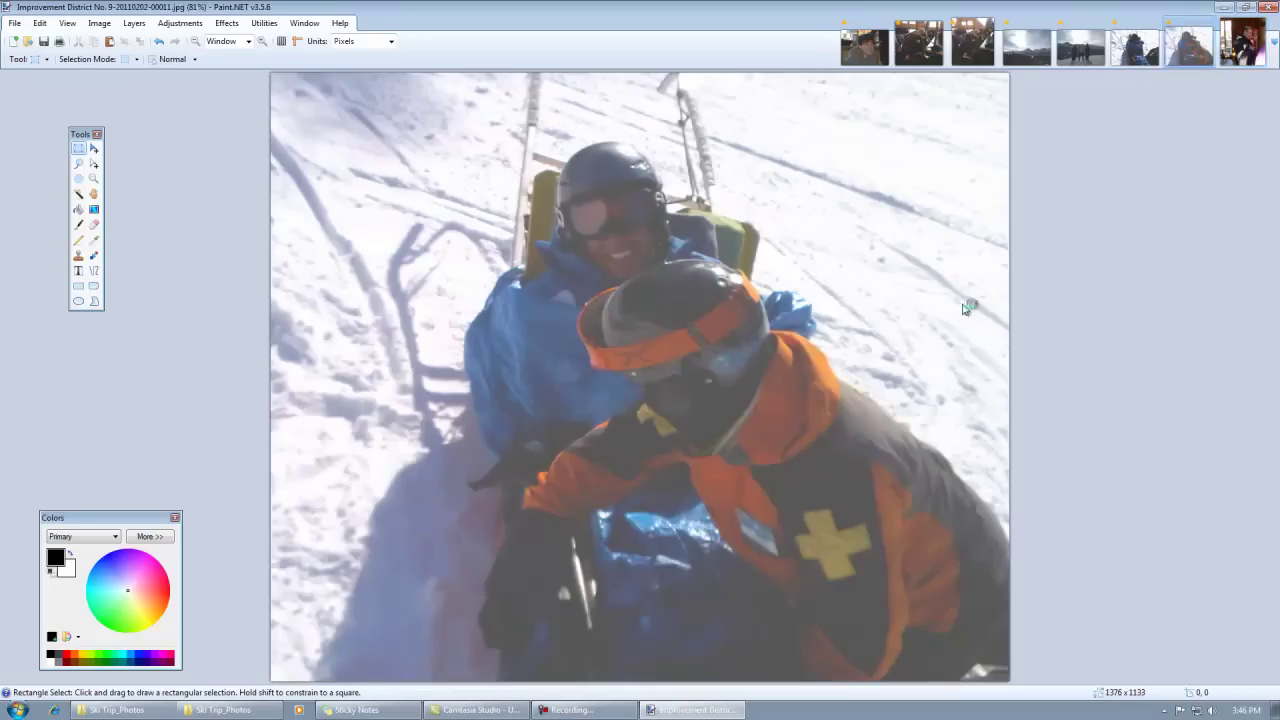
Close Paint.NET, saving all remaining edited images
left_click(1268, 6)
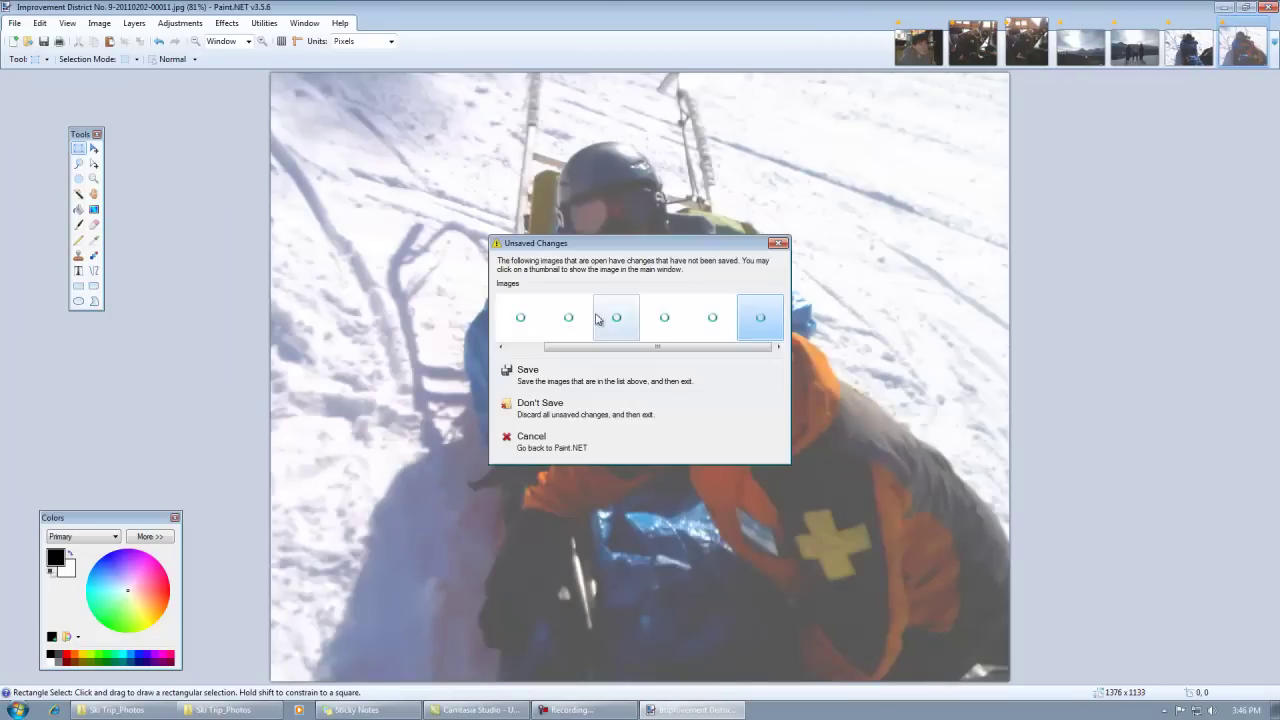
left_click(556, 373)
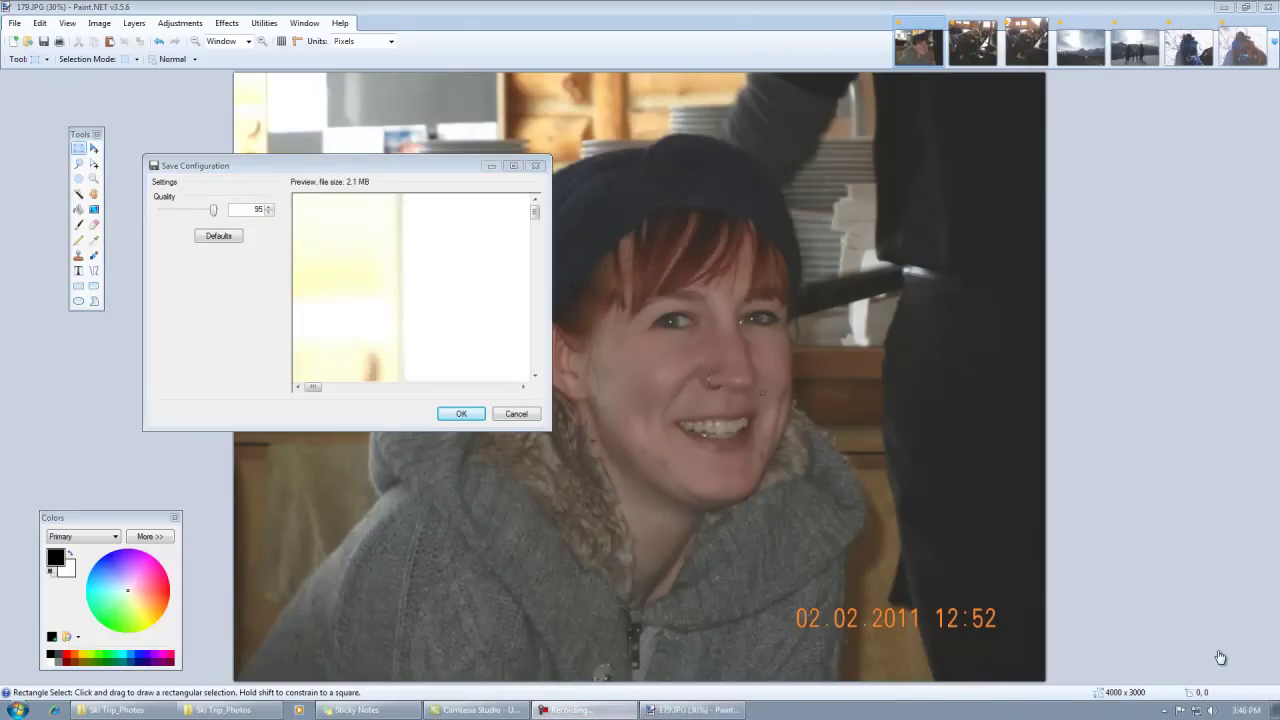
key("Return")
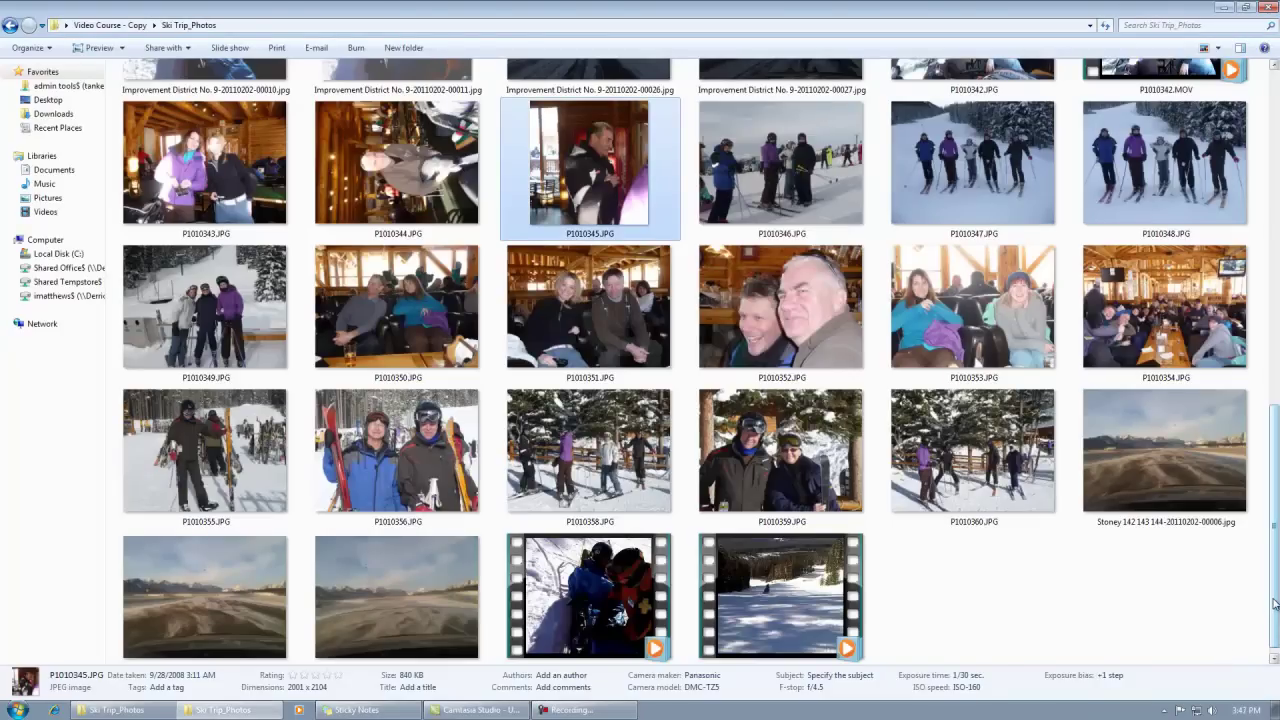
Scroll to the folder's bottom and select VID-20110202-00000.3GP to play it
left_click_drag(1276, 573, 1276, 632)
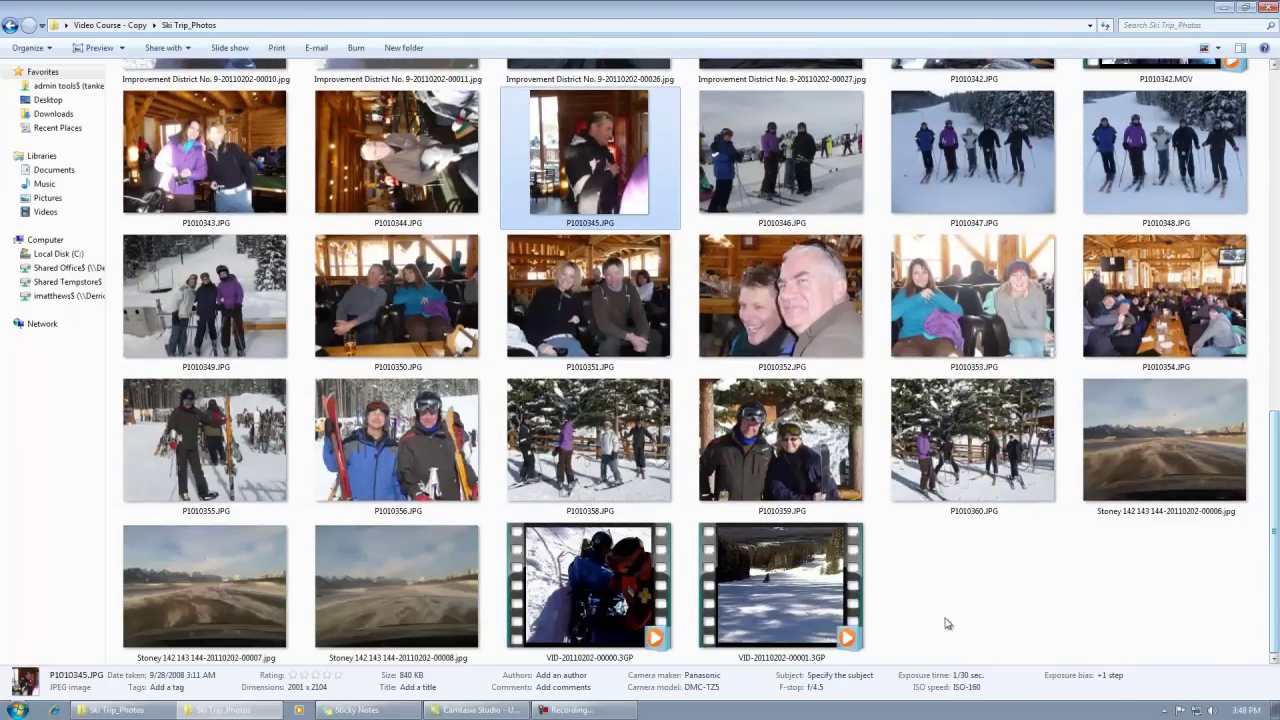
left_click(605, 598)
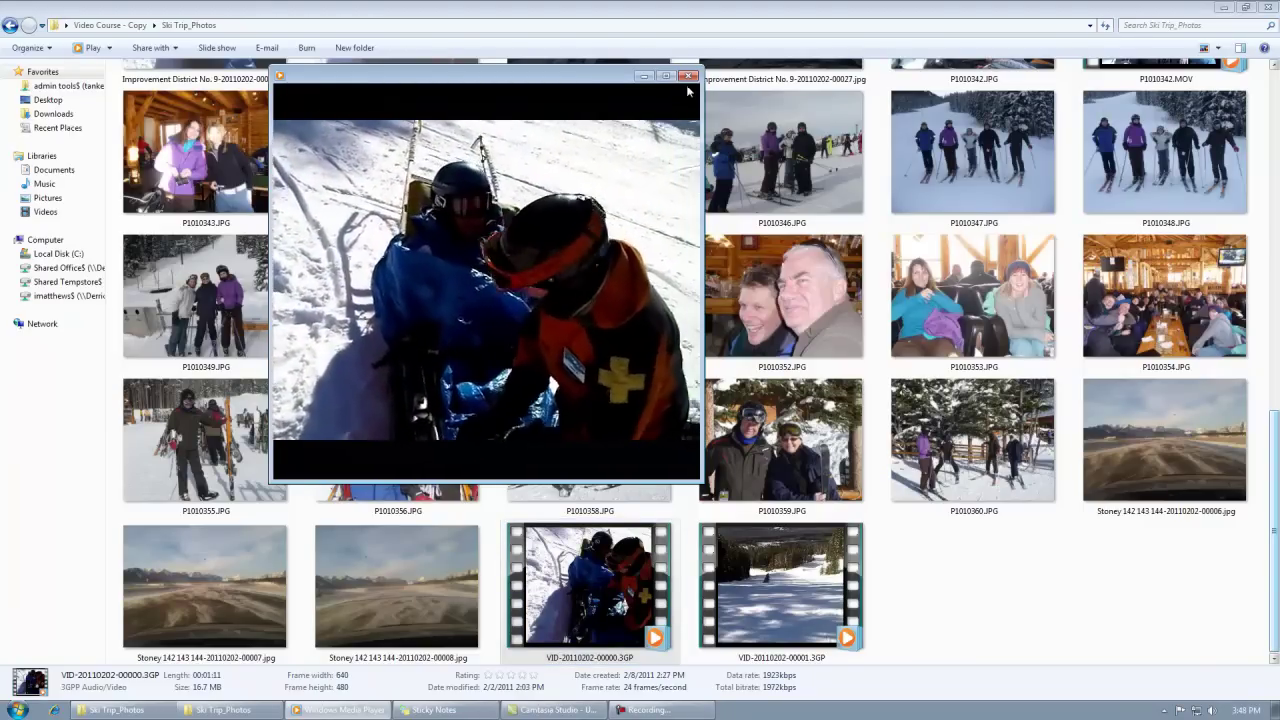
Close the Windows Media Player window after watching the ski clip
left_click(688, 77)
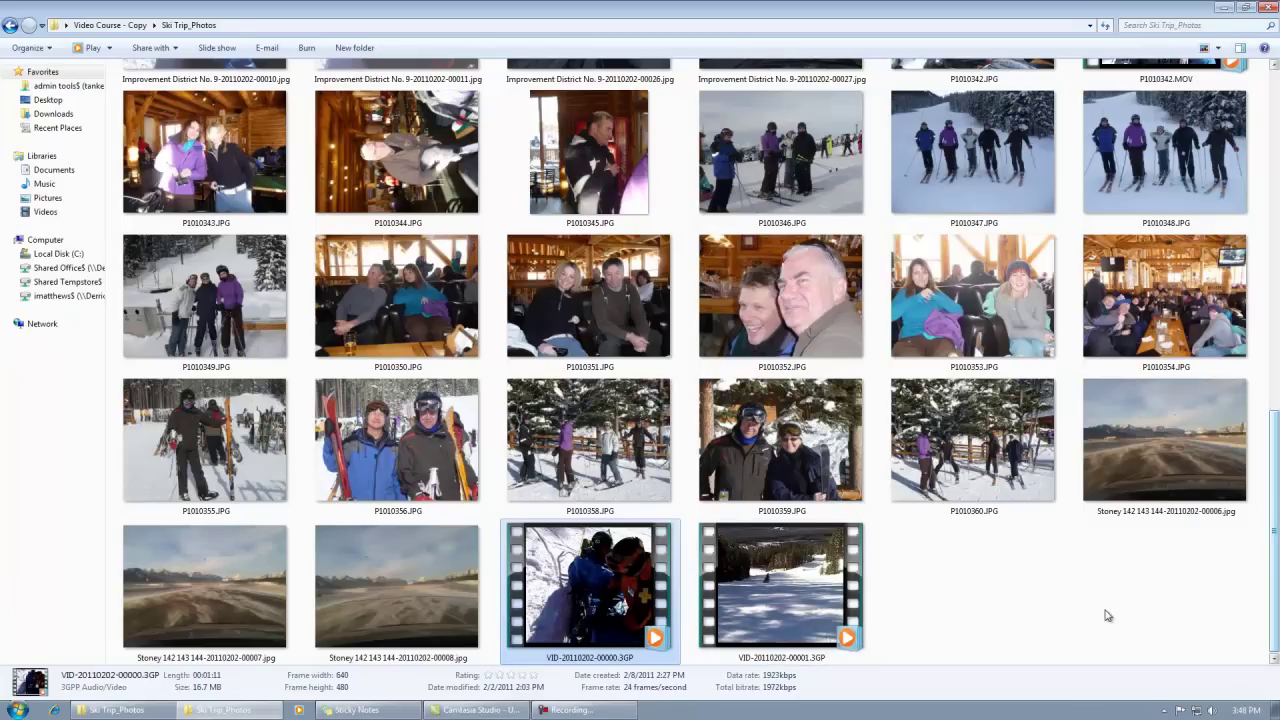
Restore the Ski Trip_Photos window to a smaller size, then show and dismiss the hidden tray icons
double_click(737, 8)
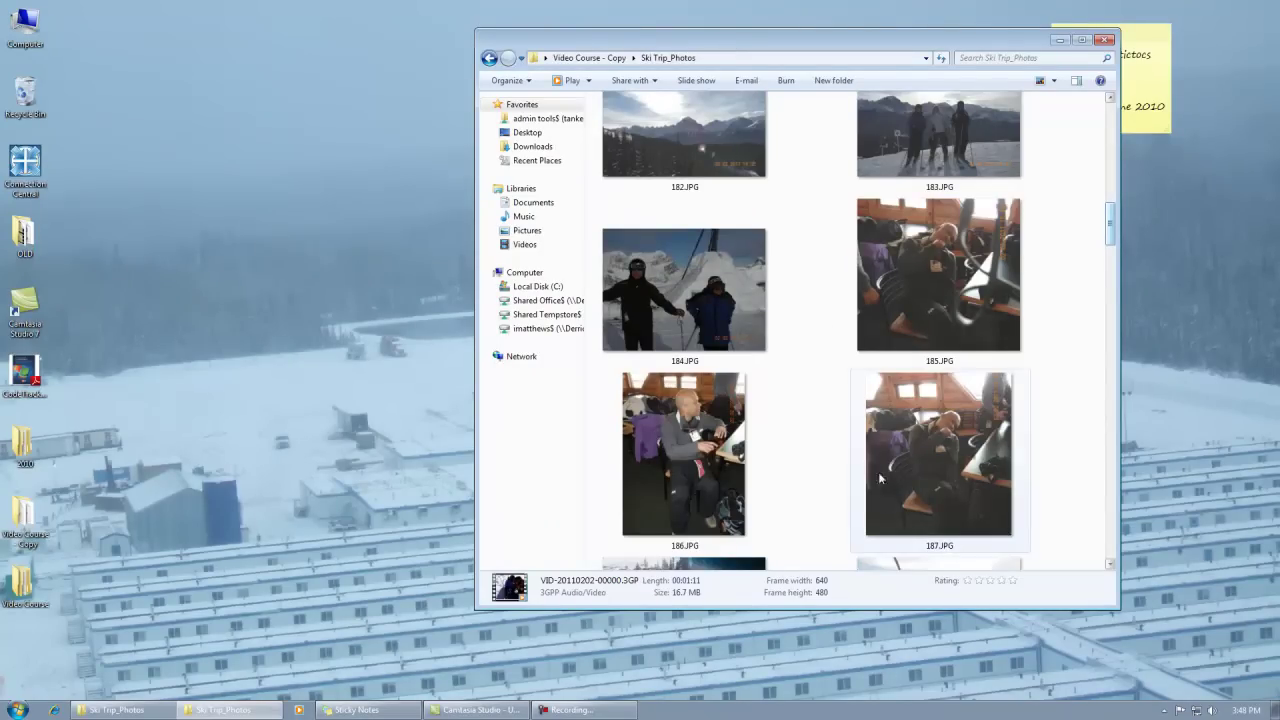
left_click(1164, 710)
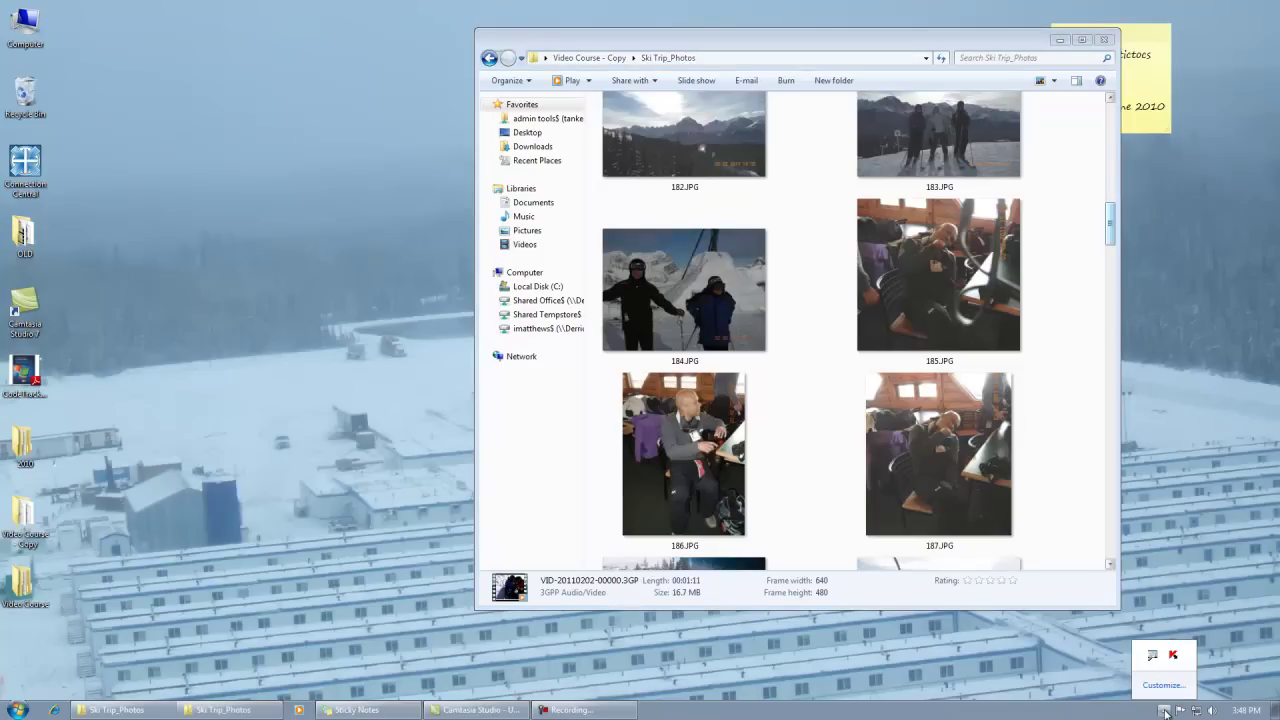
left_click(1035, 659)
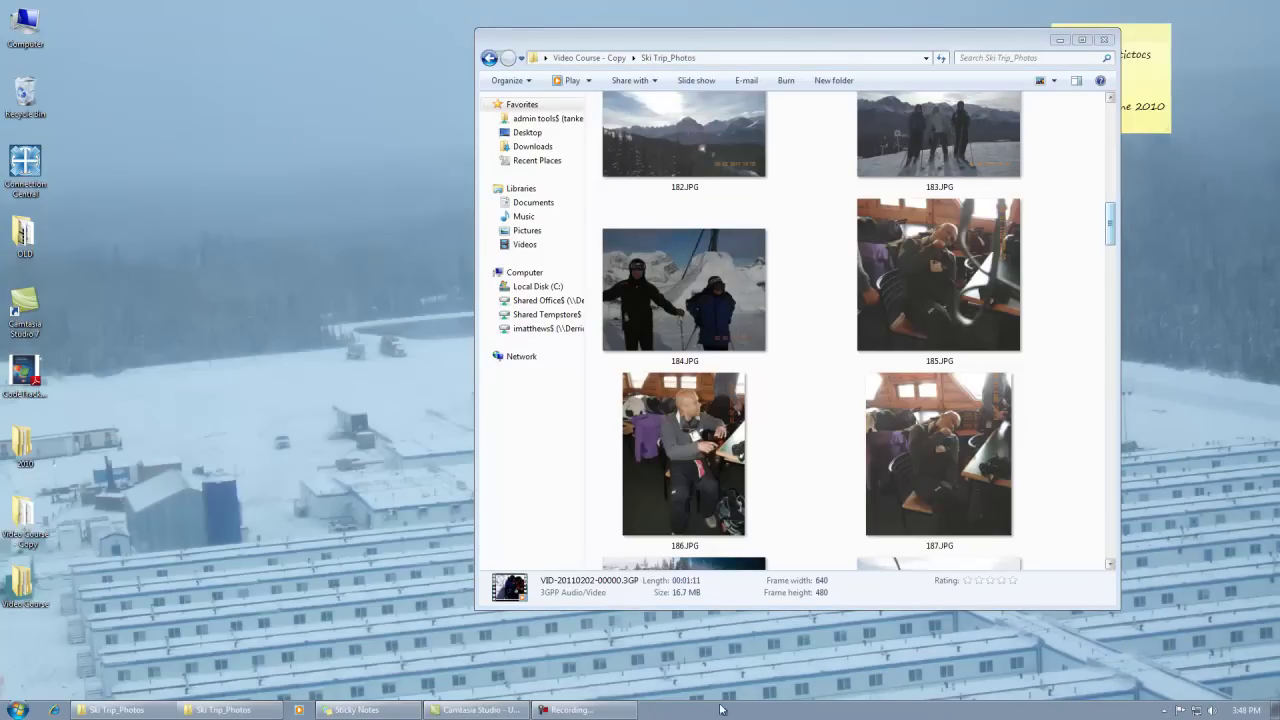